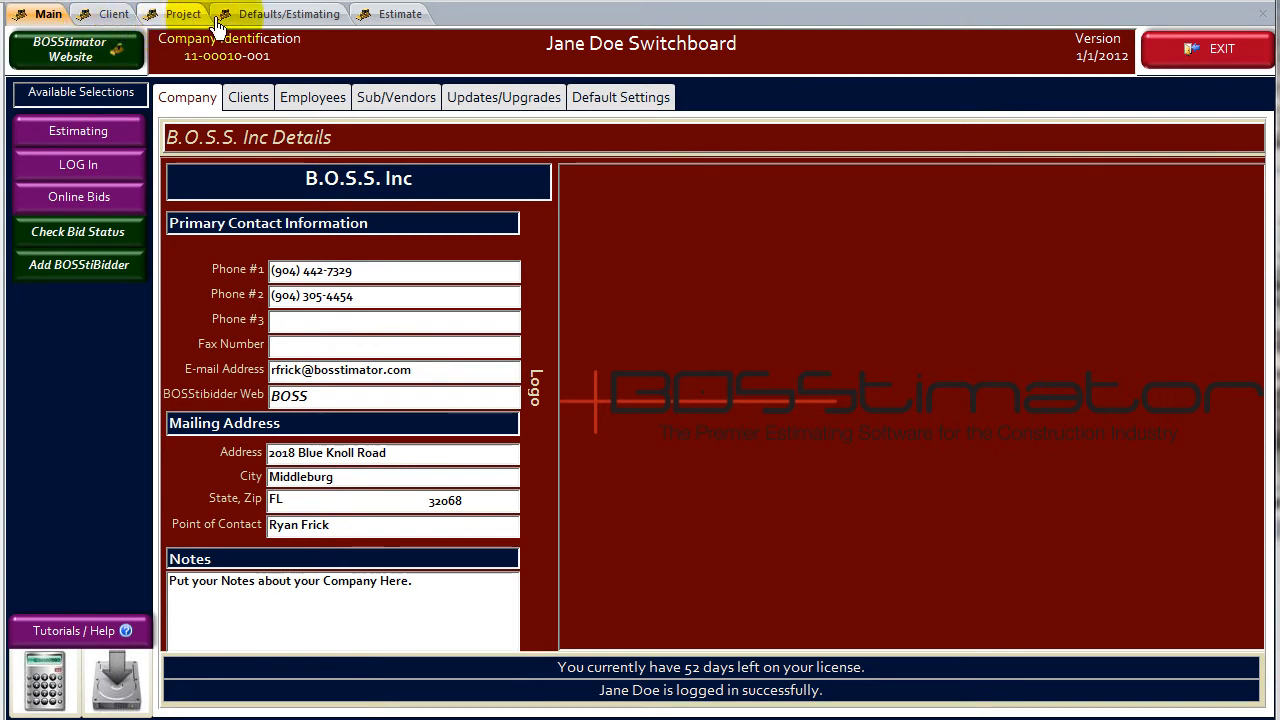
- Open the estimate and look over its tasks, items and assemblies lists
left_click(398, 16)
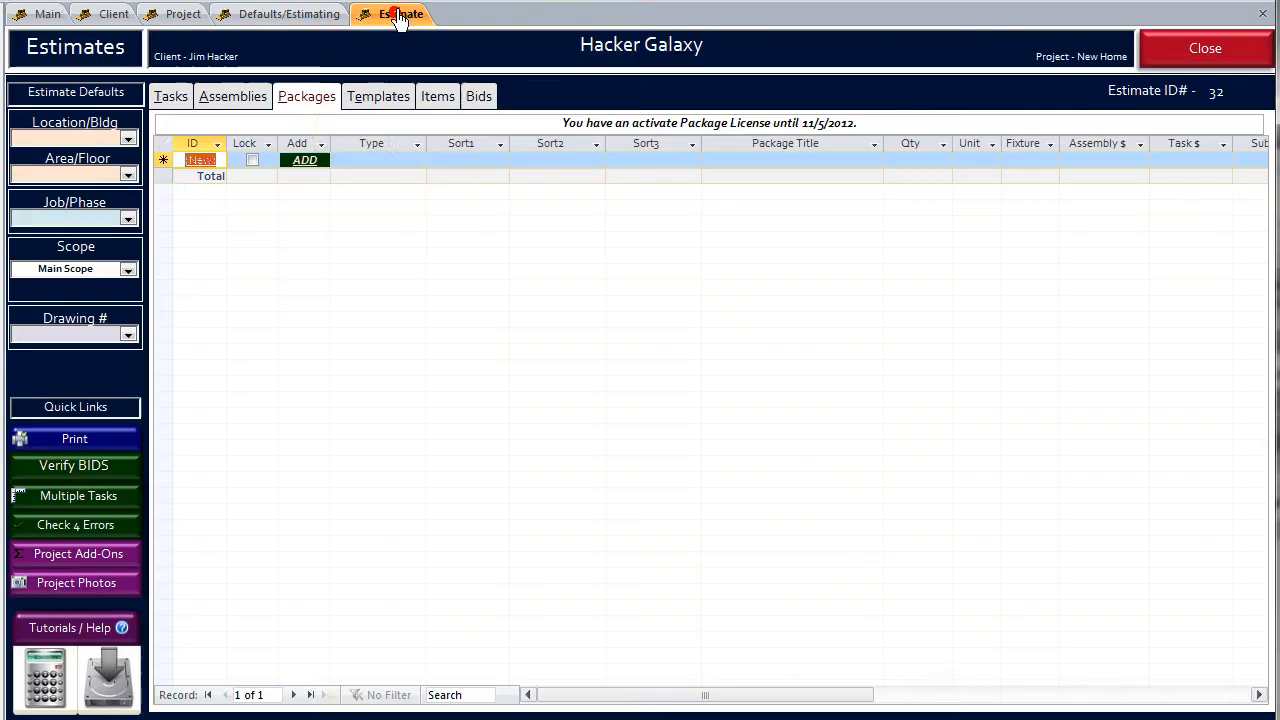
left_click(231, 98)
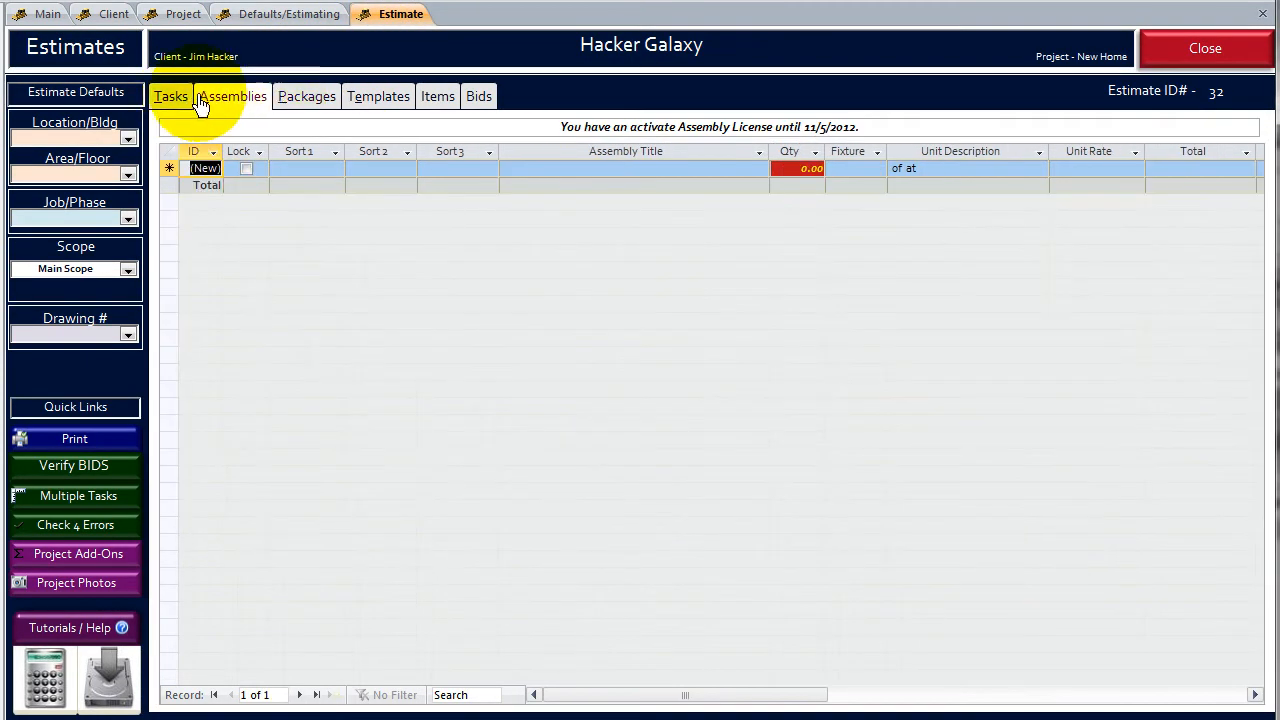
left_click(171, 97)
left_click(425, 97)
left_click(238, 98)
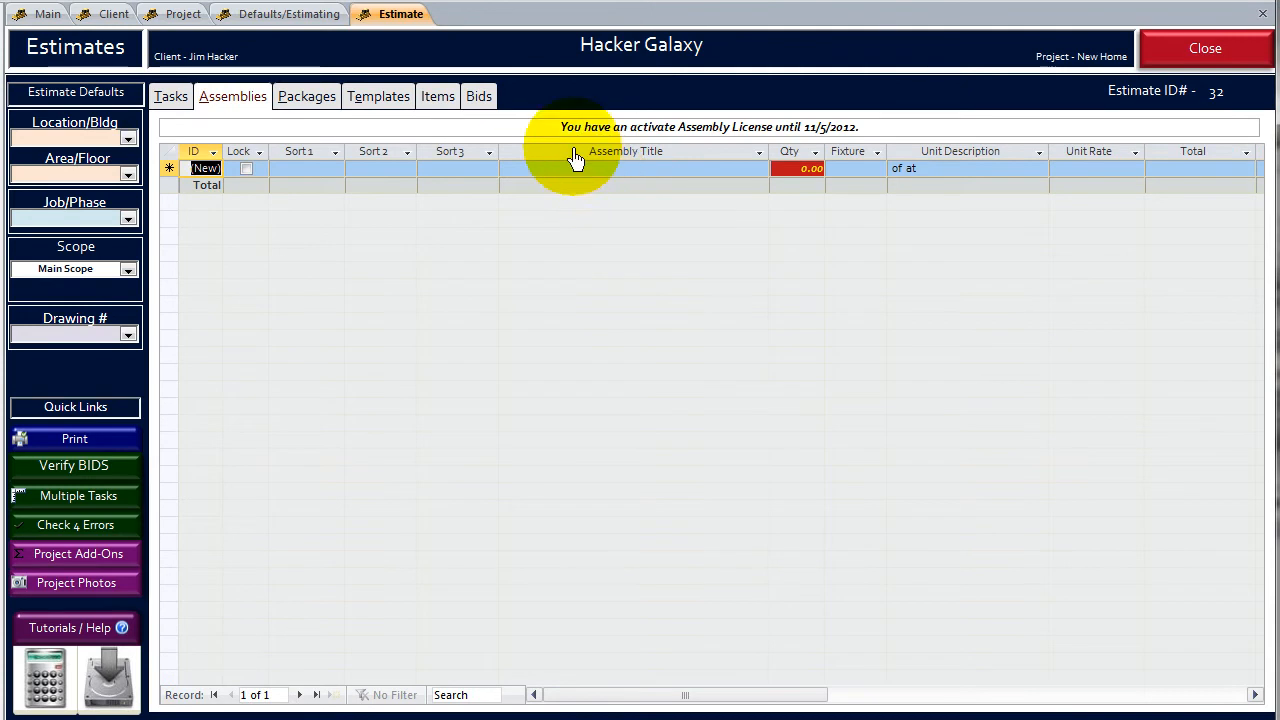
- Enter a new package row in the estimate with the title Galaxy Class Home - SOG, keeping quantity 1 and unit Ea
left_click(302, 100)
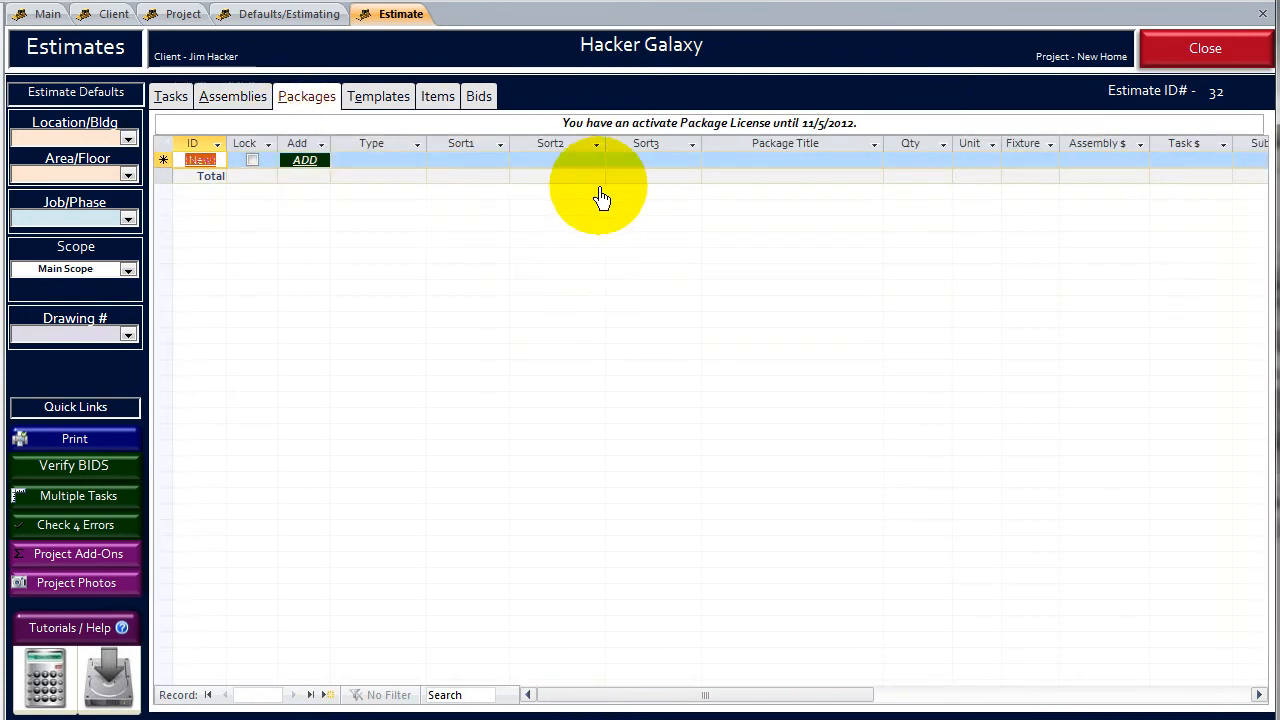
left_click(749, 162)
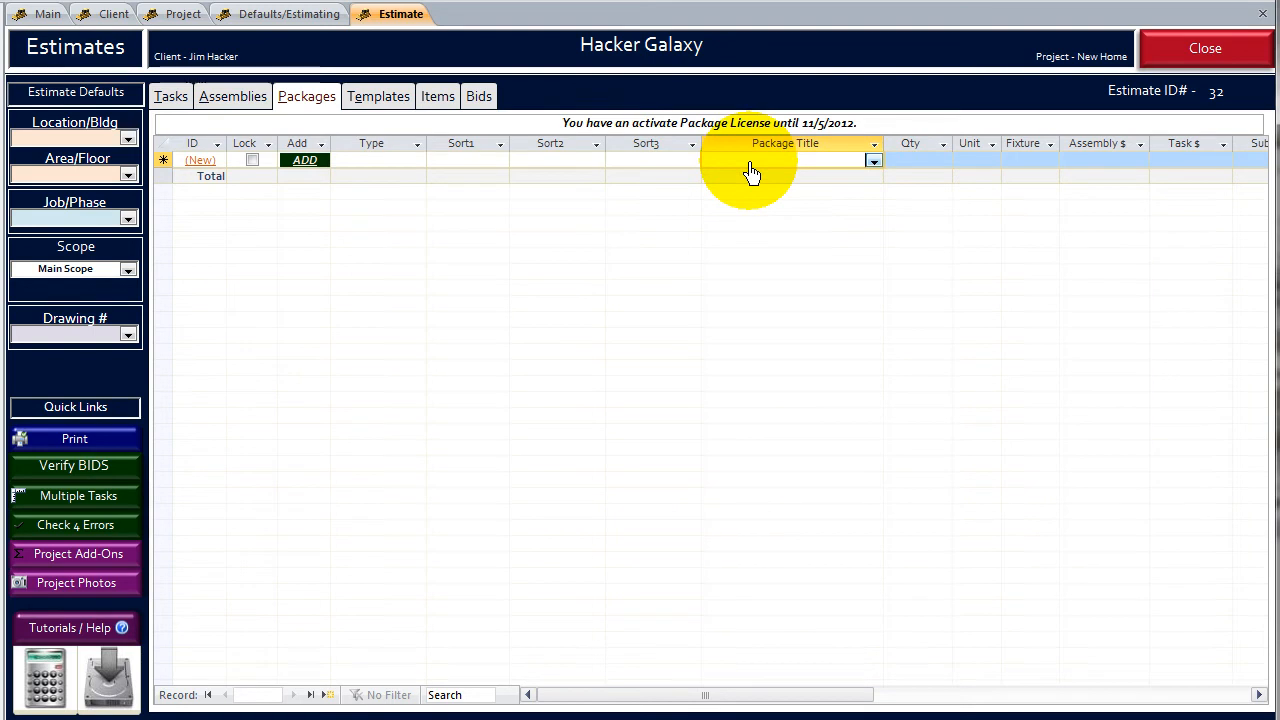
type("galaxy Class Home - SOG")
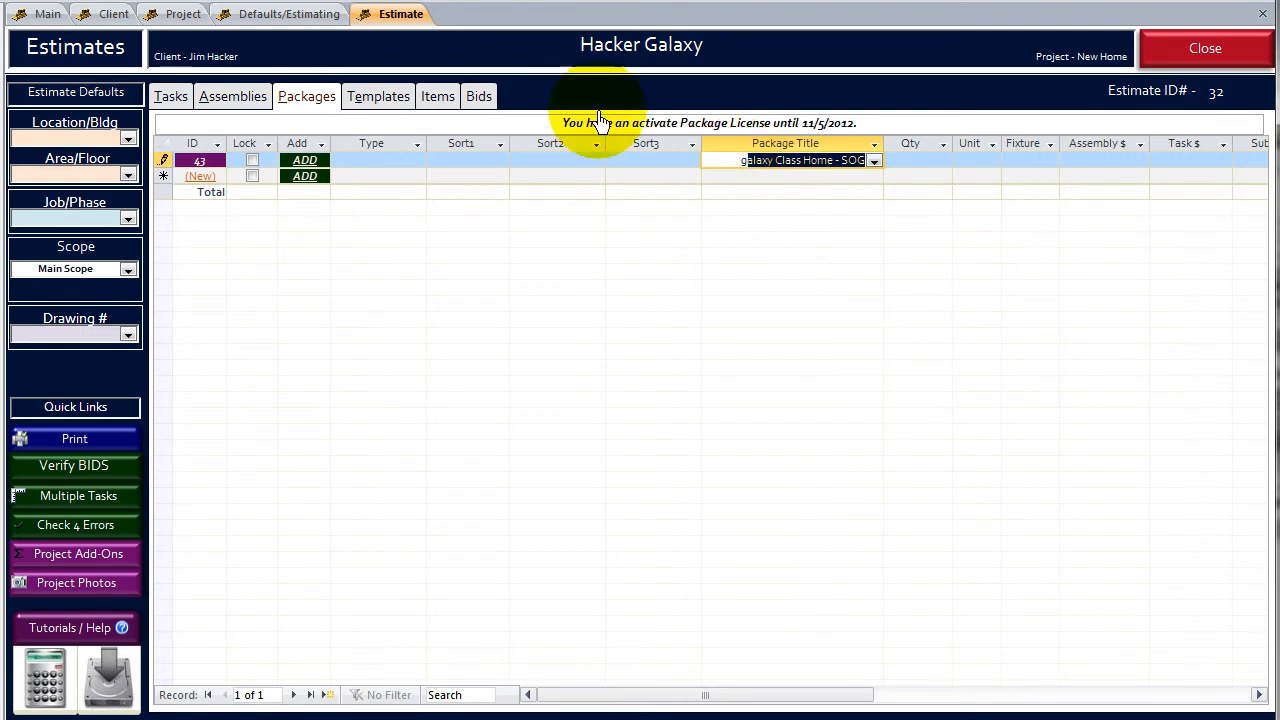
key("Tab")
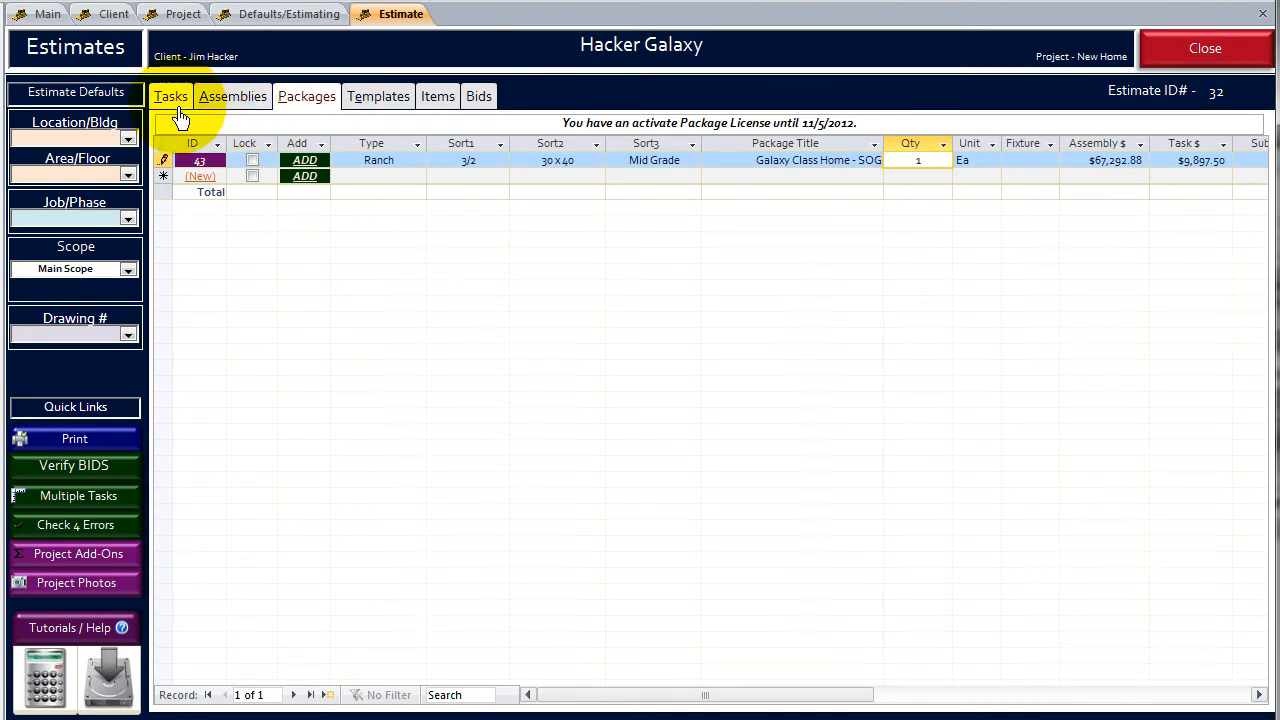
key("Tab")
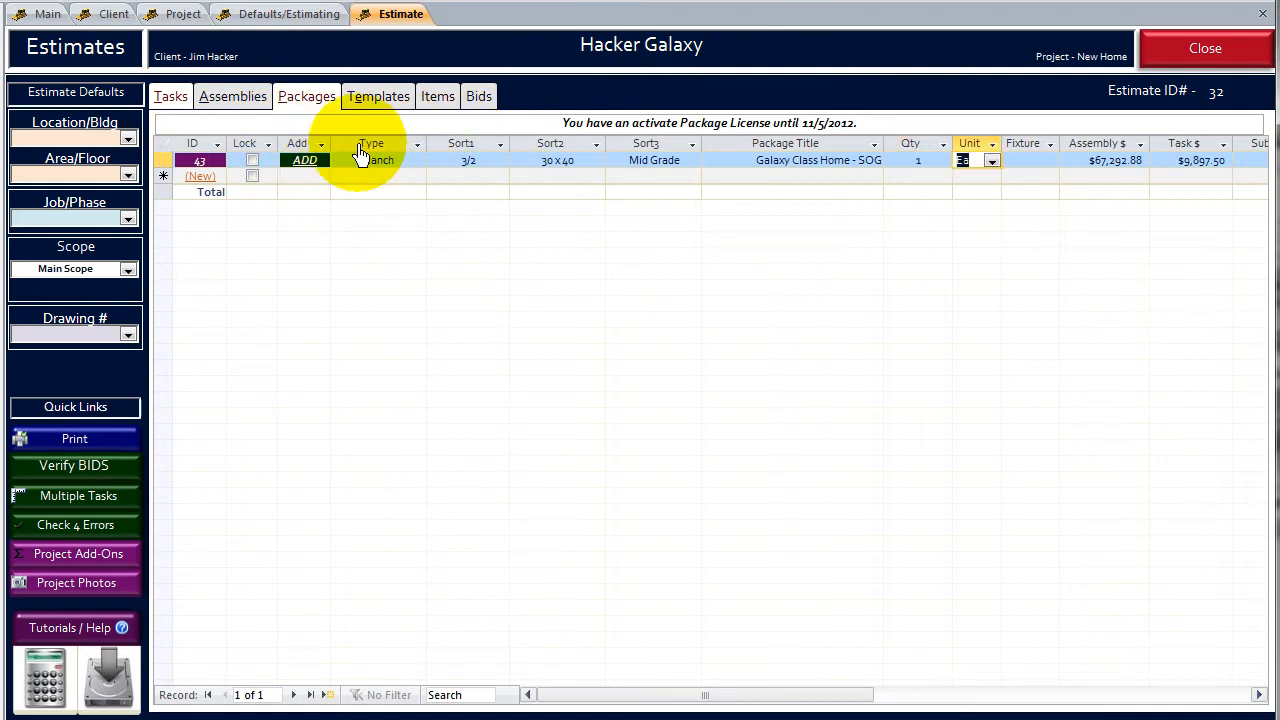
- Examine the details of the Galaxy Class Home - SOG package, including its assemblies and tasks, and close them
left_click(200, 159)
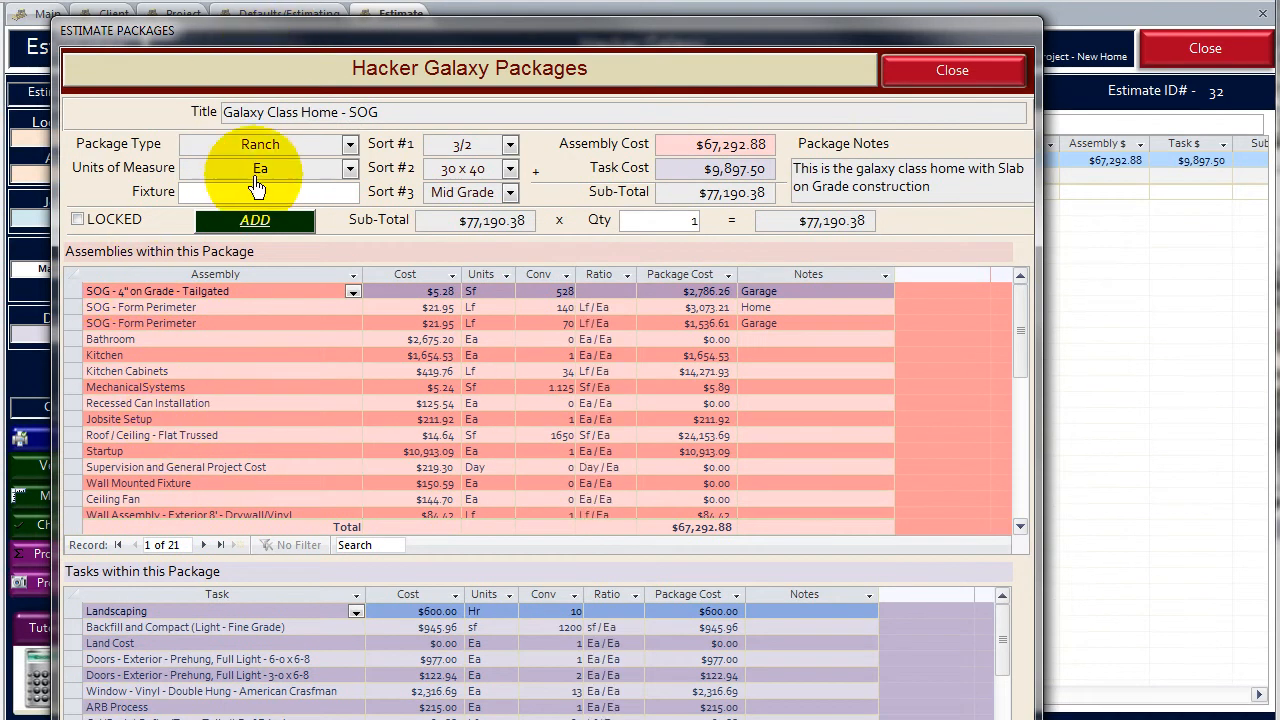
left_click(220, 372)
scroll(220, 378, "down", 2)
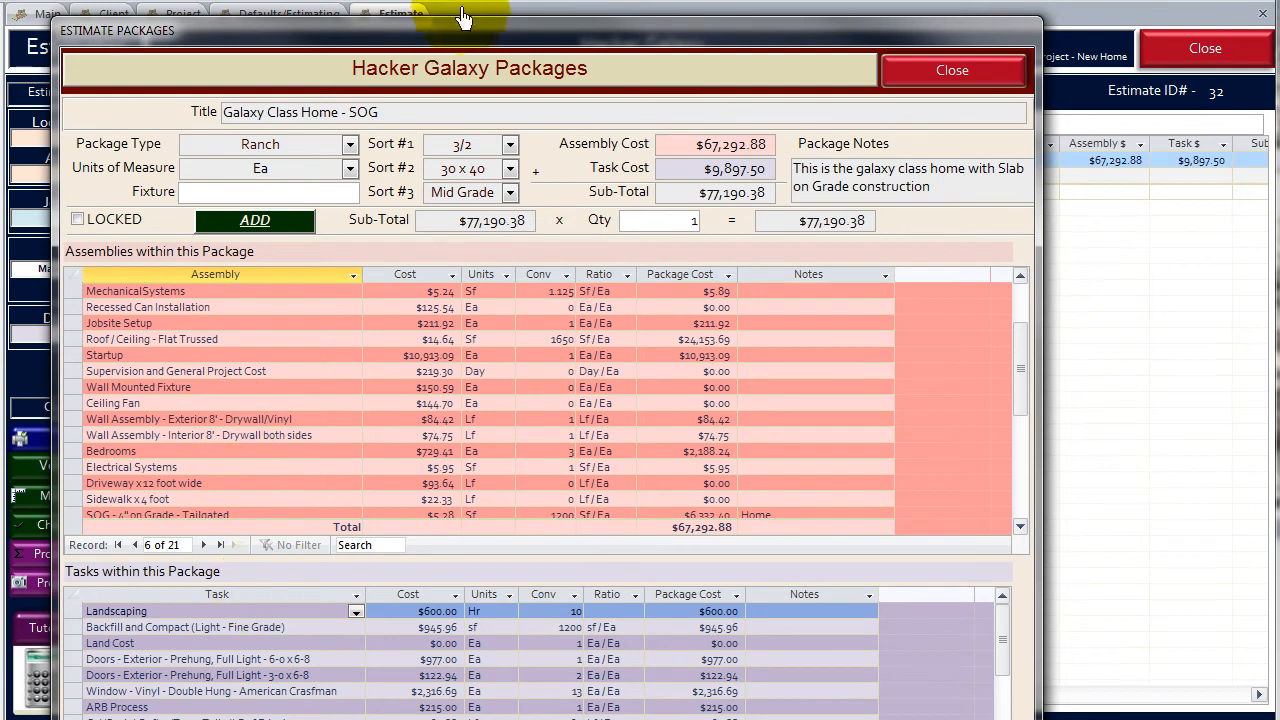
left_click_drag(457, 23, 455, 0)
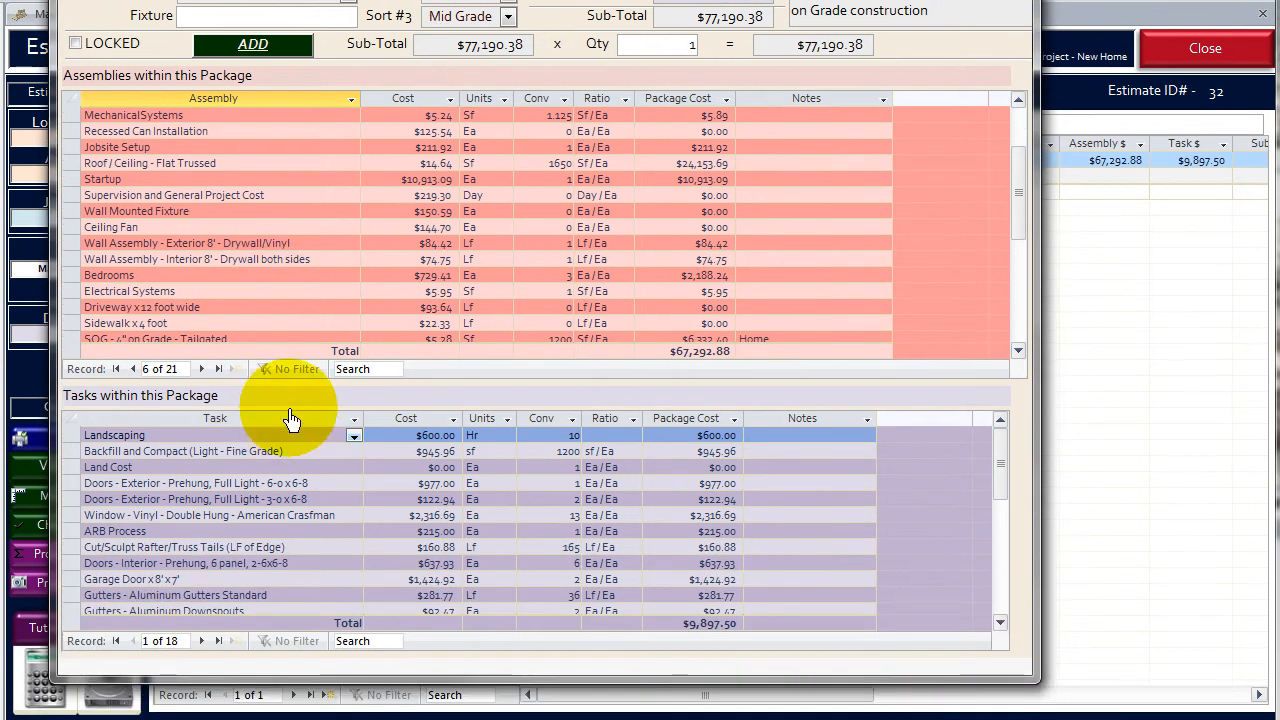
left_click_drag(349, 0, 342, 59)
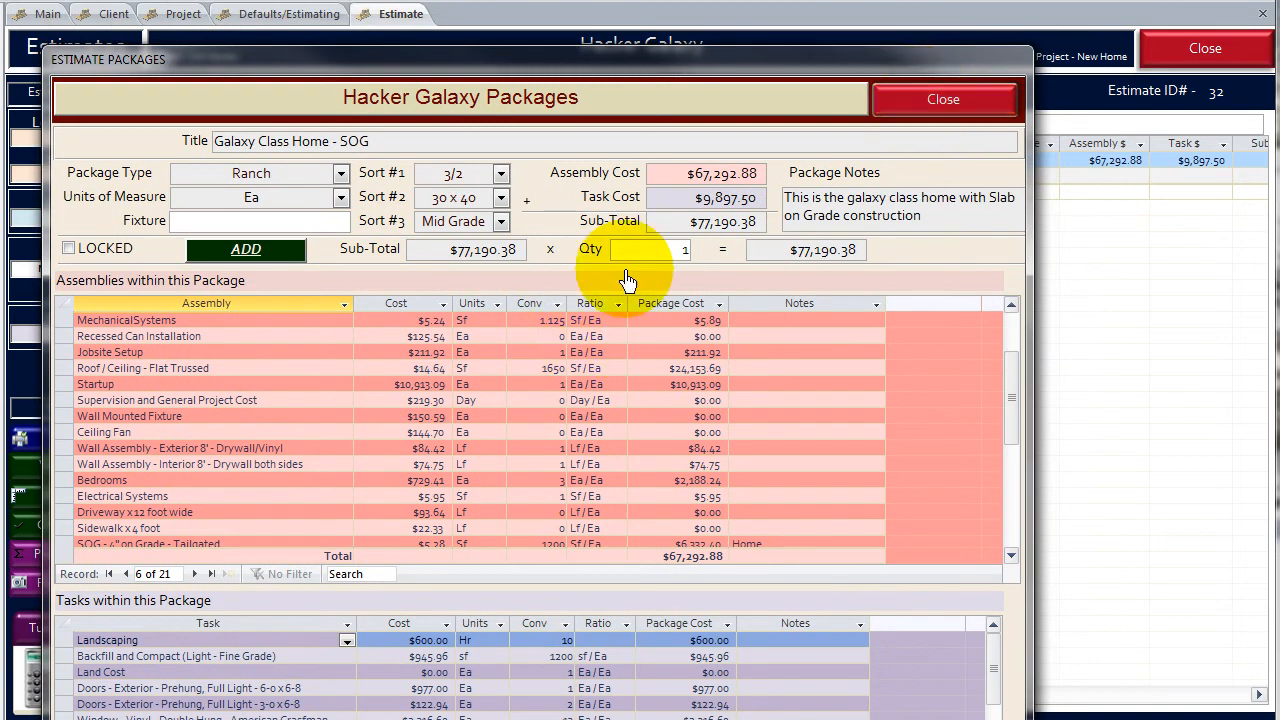
left_click(905, 99)
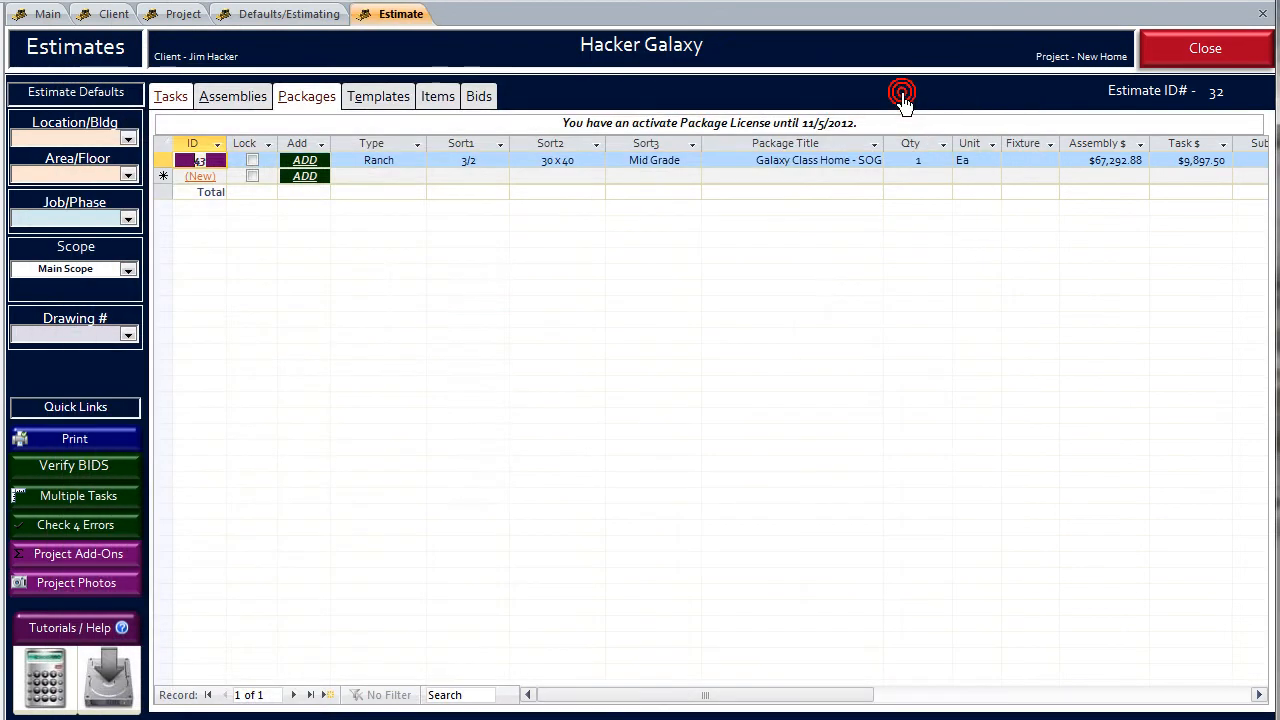
- Add the Galaxy Class Home - SOG package to the estimate and show the estimate's assemblies
left_click(305, 164)
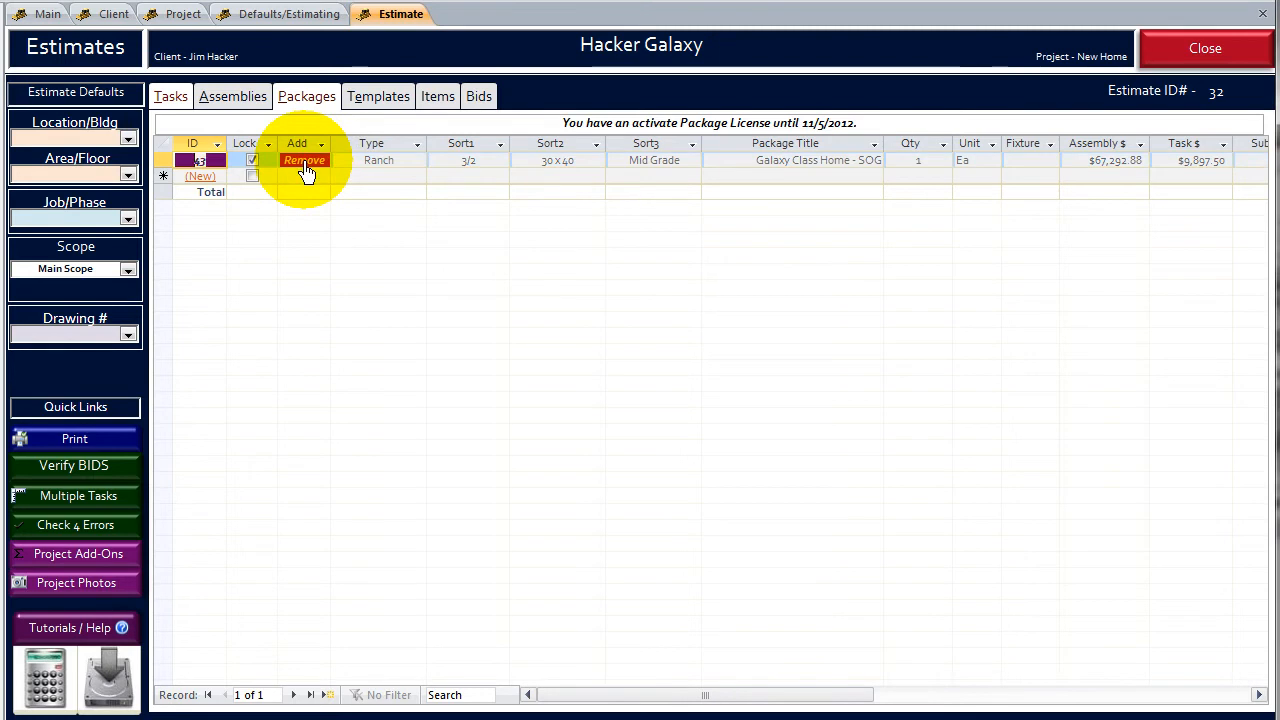
left_click(234, 99)
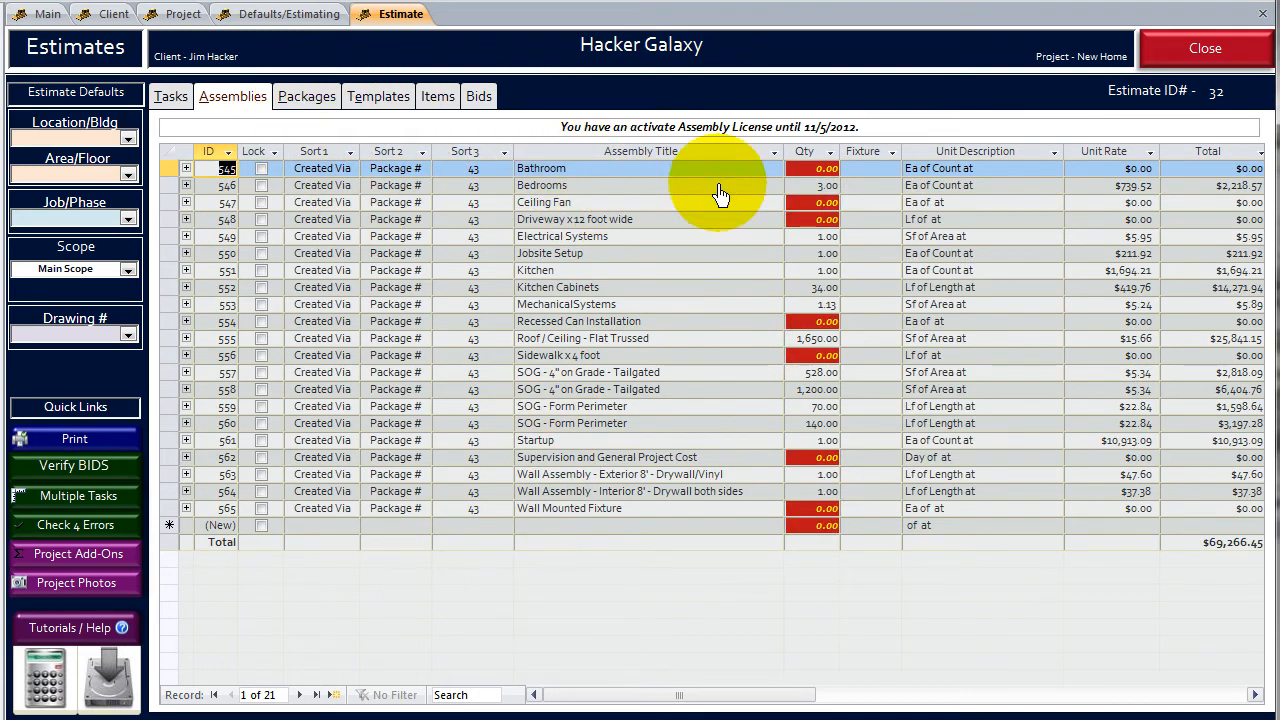
- Set the Bathroom assembly quantity to 3 and the Ceiling Fan quantity to 12, accepting the quantity change
left_click_drag(806, 170, 872, 174)
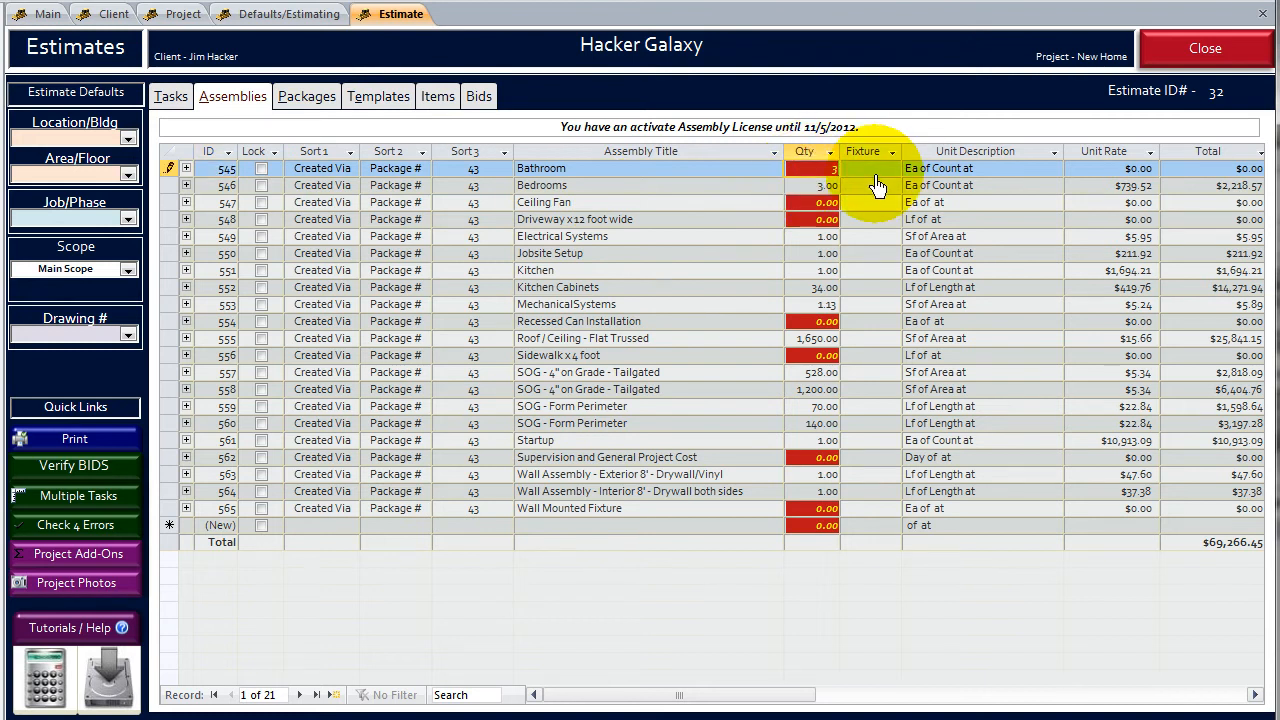
key("Return")
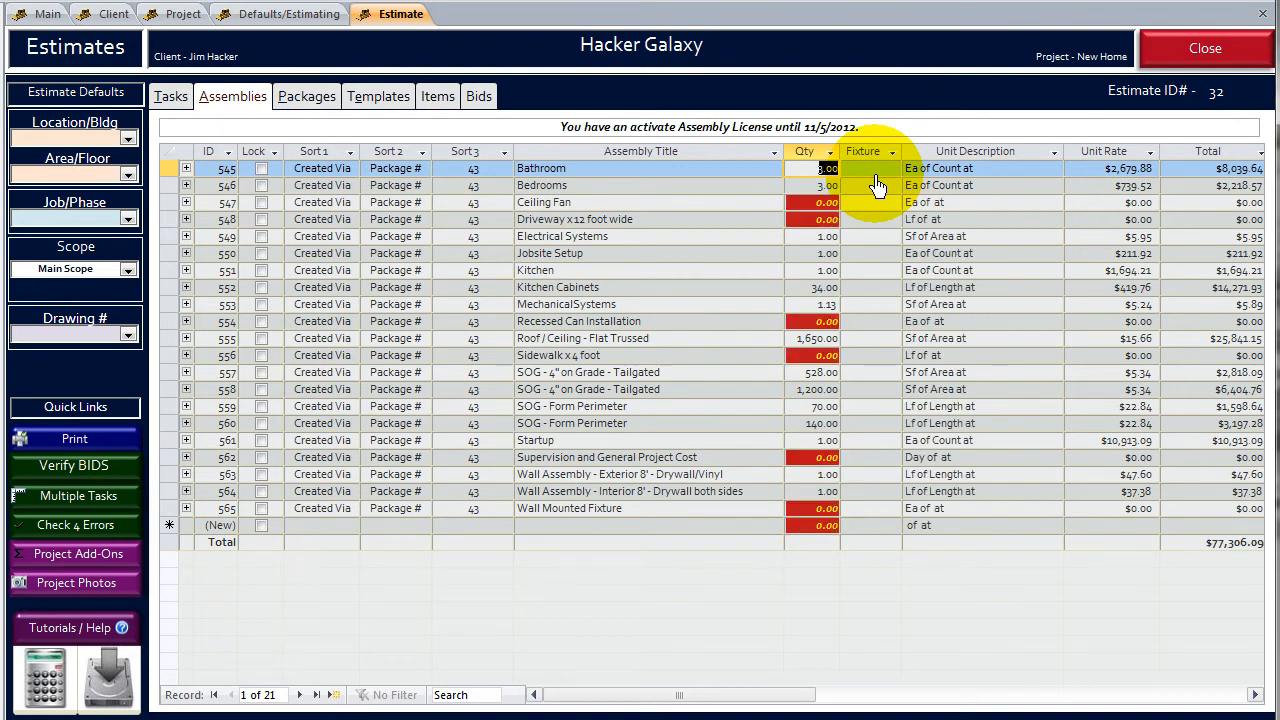
key("Down")
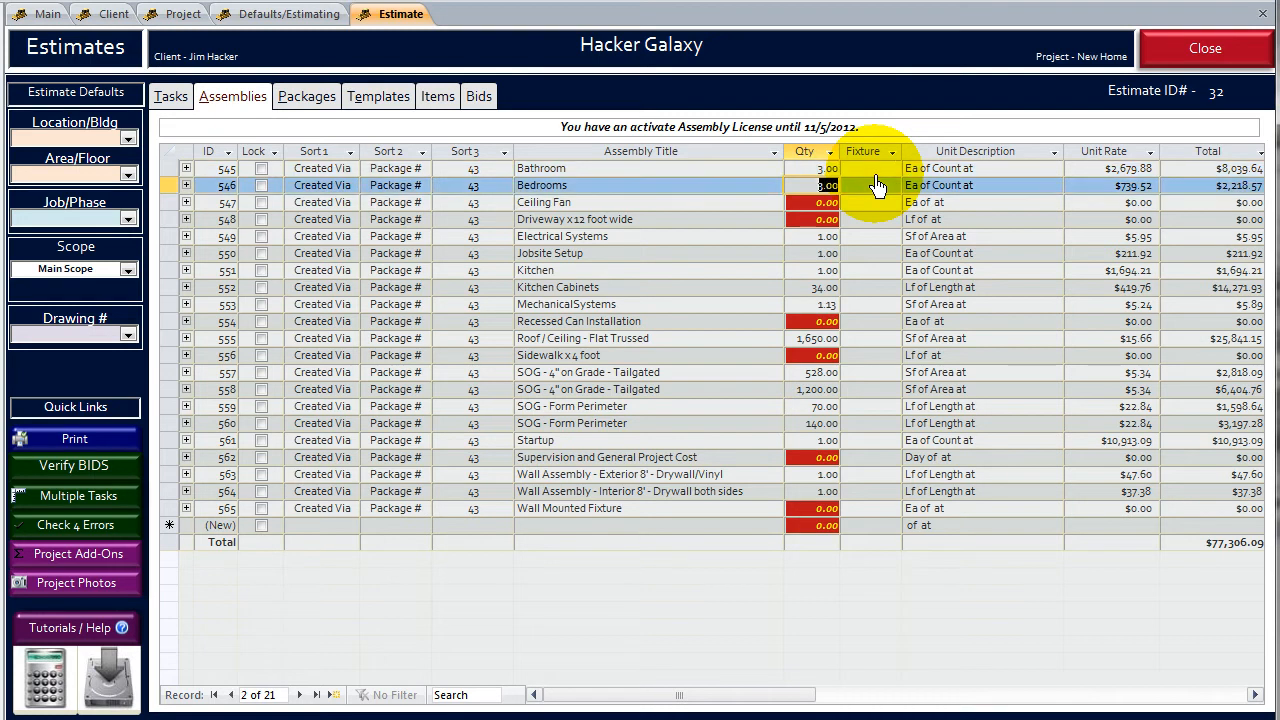
key("Down")
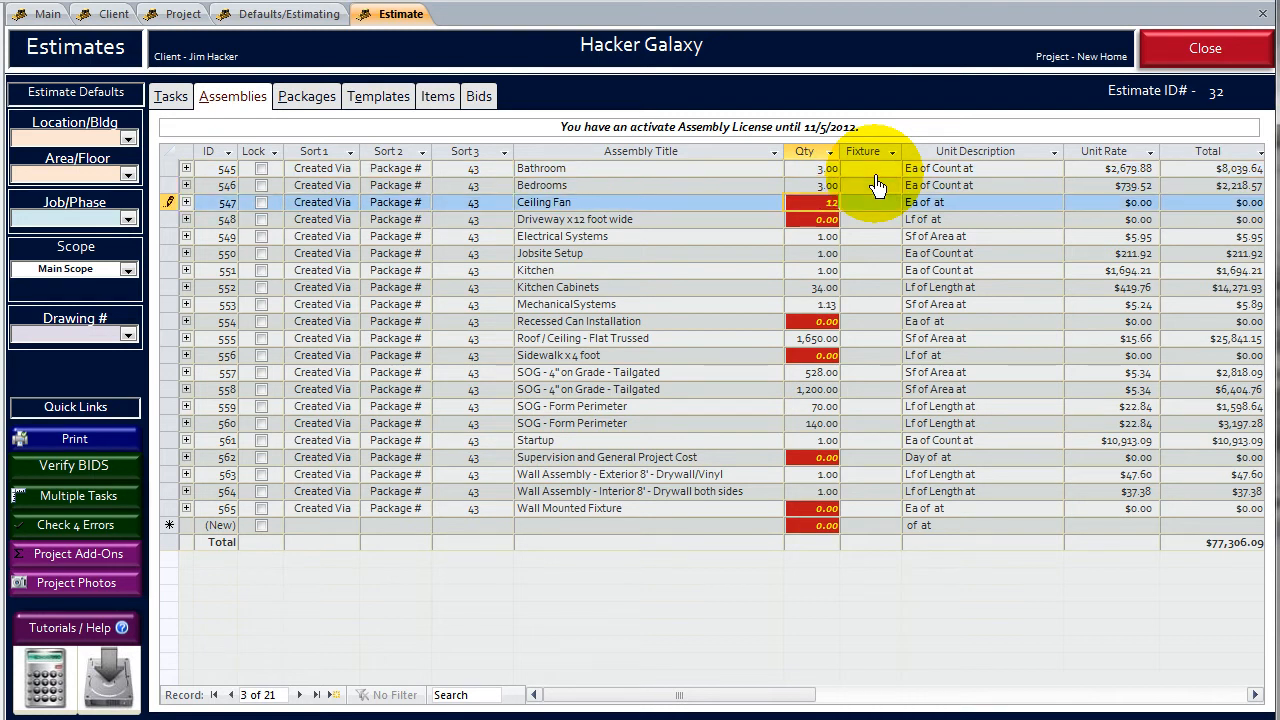
key("Return")
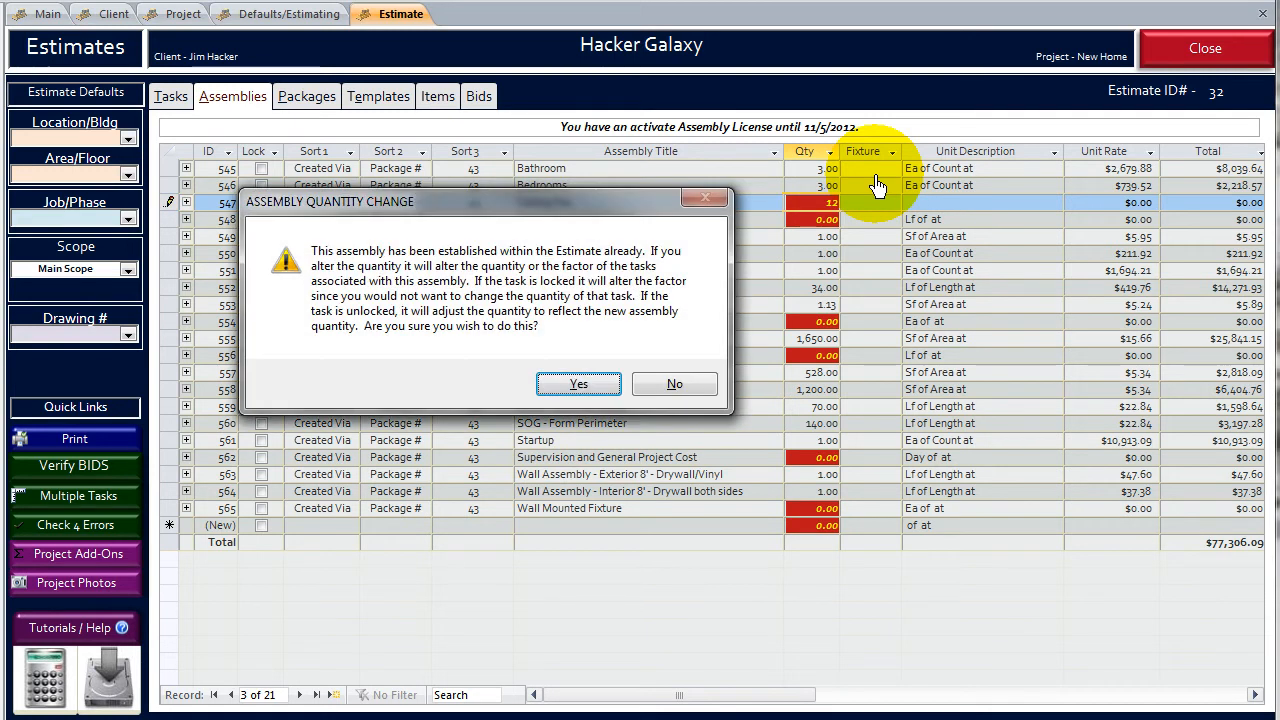
left_click(578, 388)
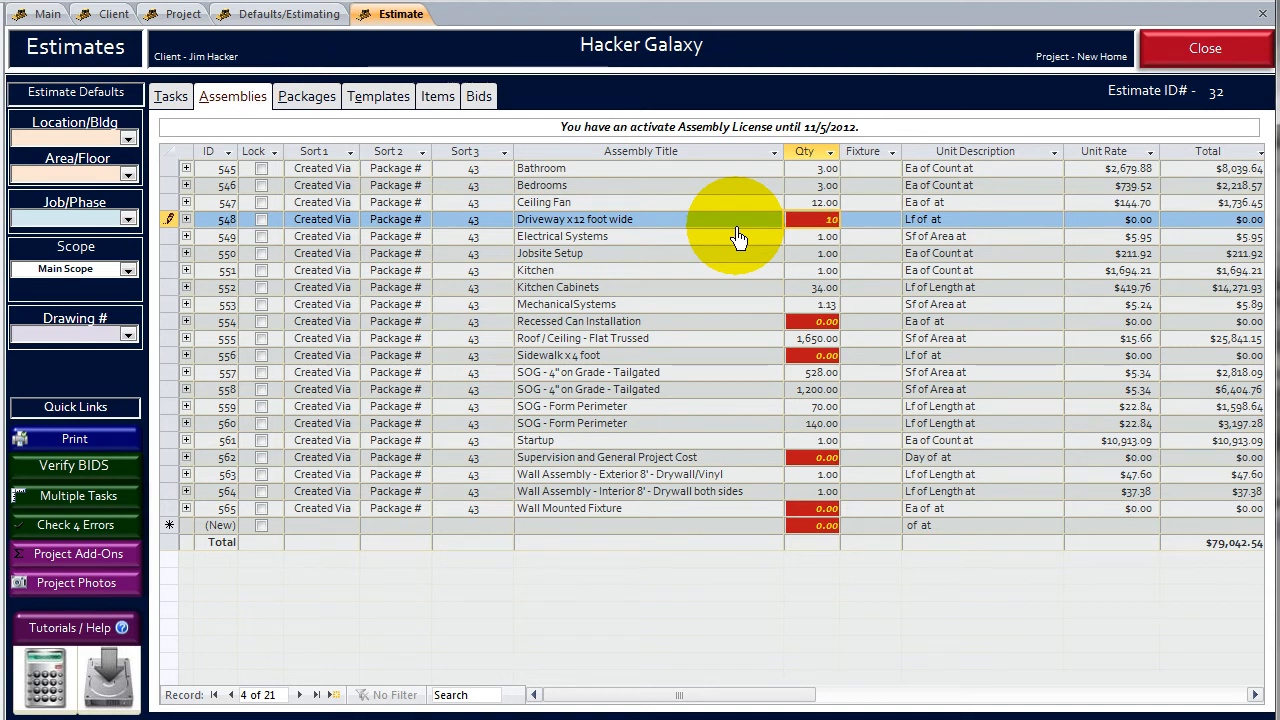
- Set the Driveway x 12 foot wide quantity to 10 and the Recessed Can Installation quantity to 16, accepting both changes
left_click(471, 243)
left_click(580, 385)
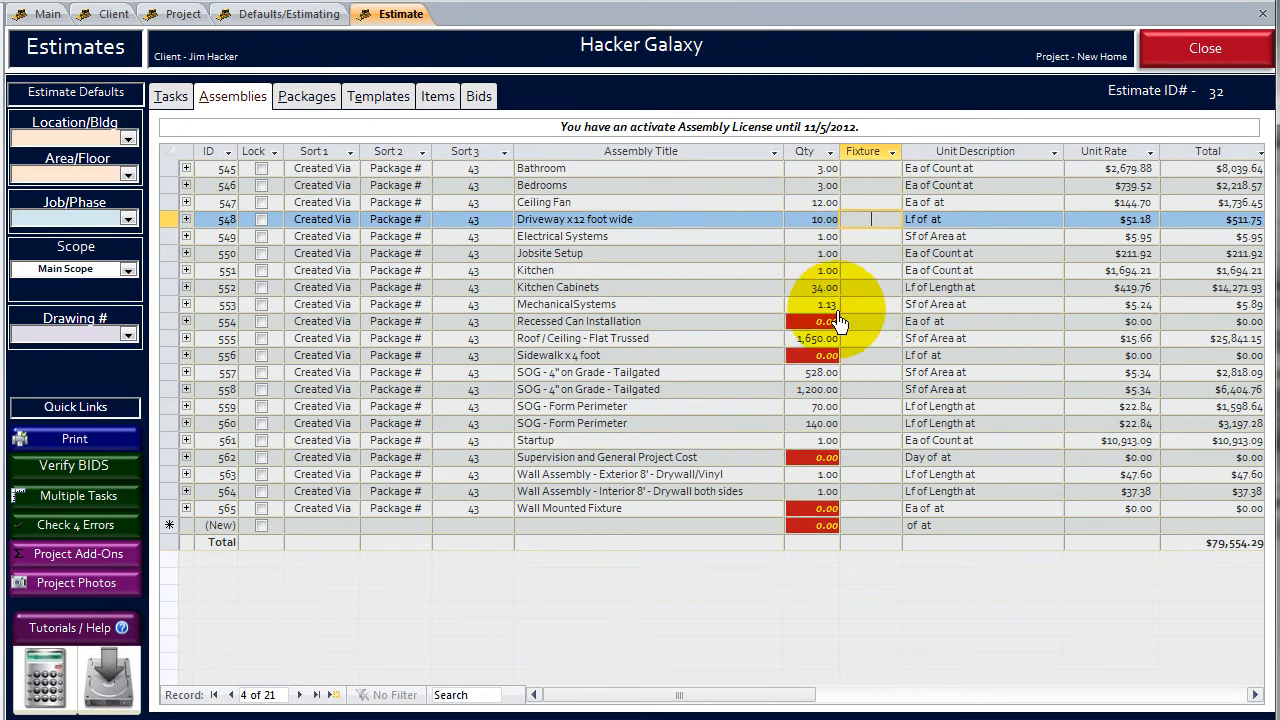
left_click(873, 322)
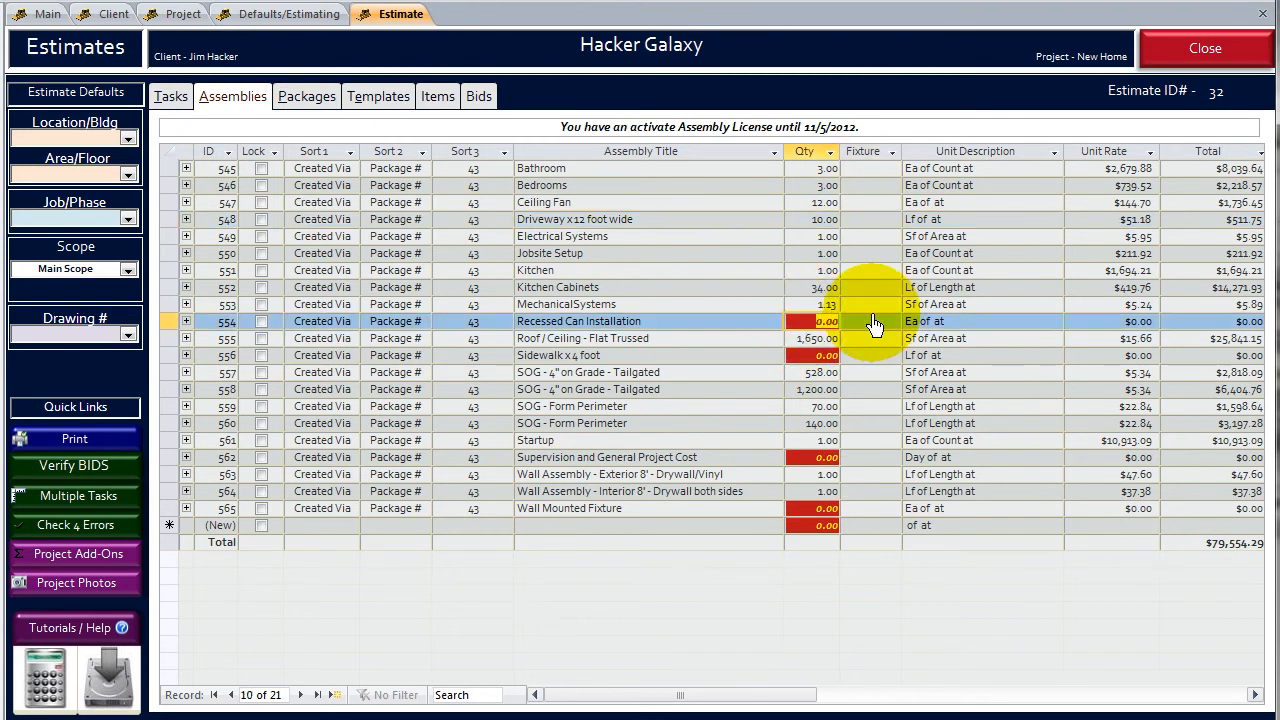
type("16")
key("Return")
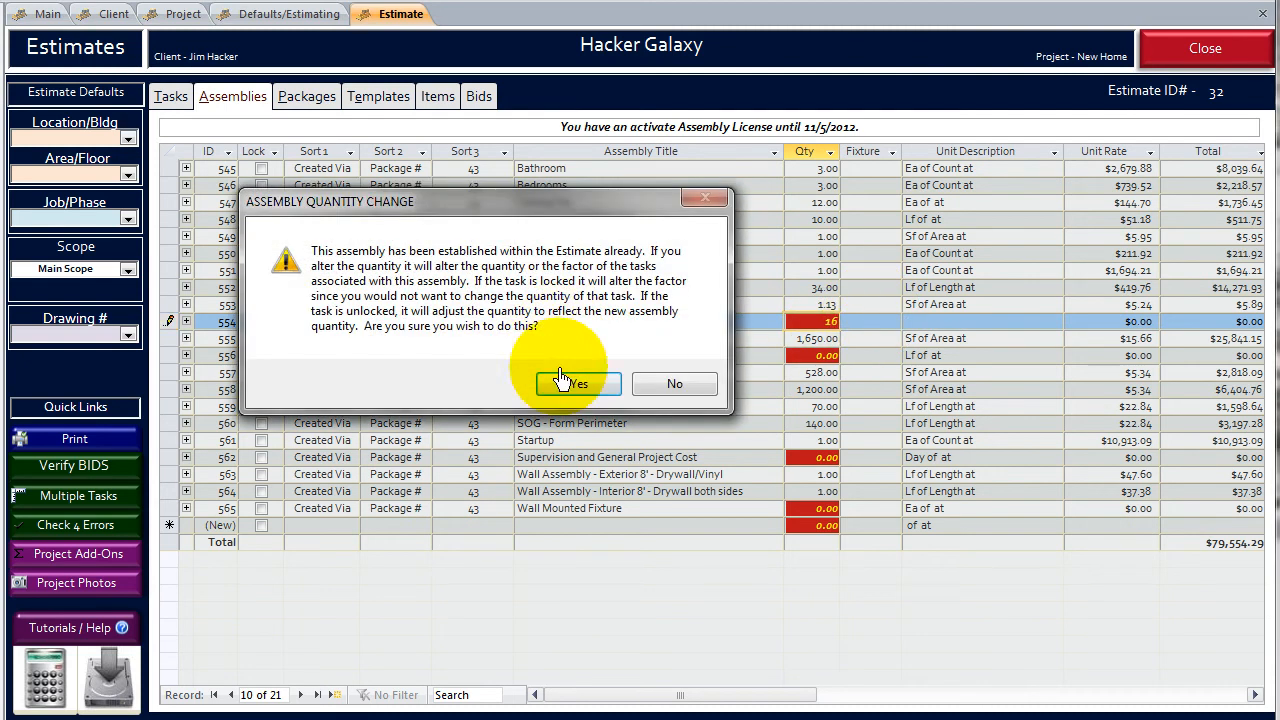
left_click(568, 381)
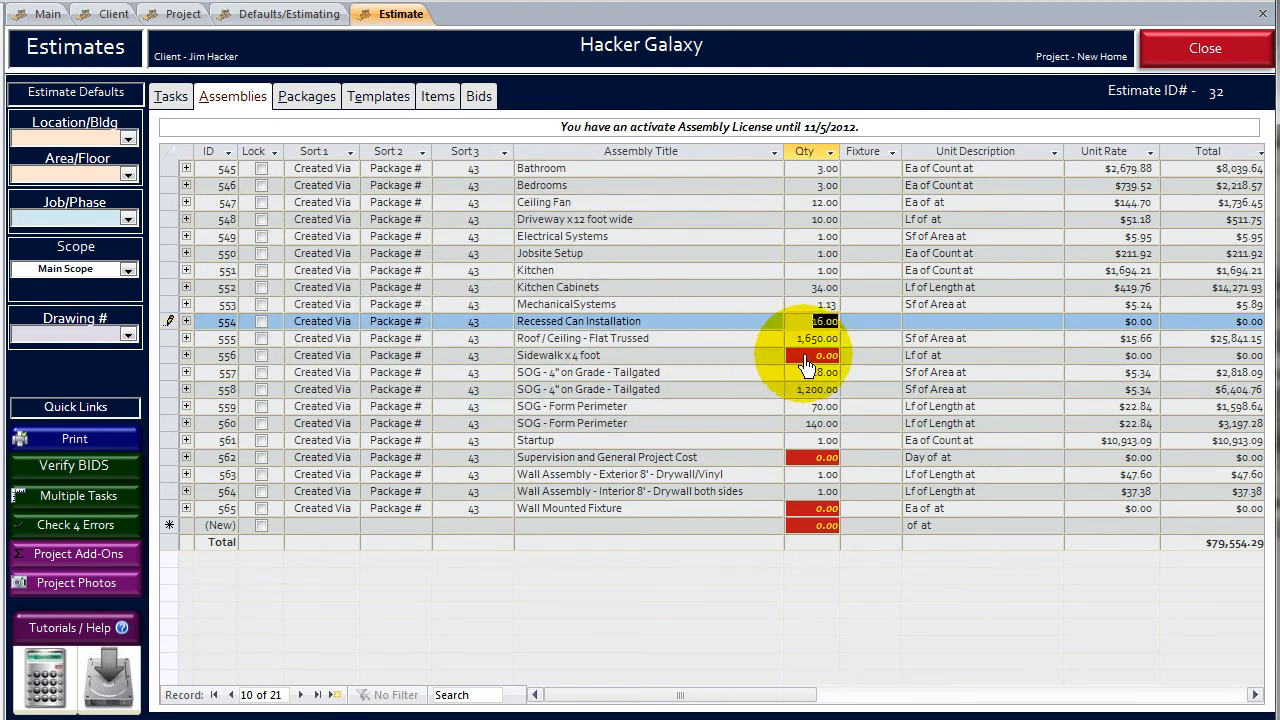
- Set the Sidewalk x 4 foot assembly quantity to 27 and accept the quantity change
left_click(812, 356)
left_click(930, 366)
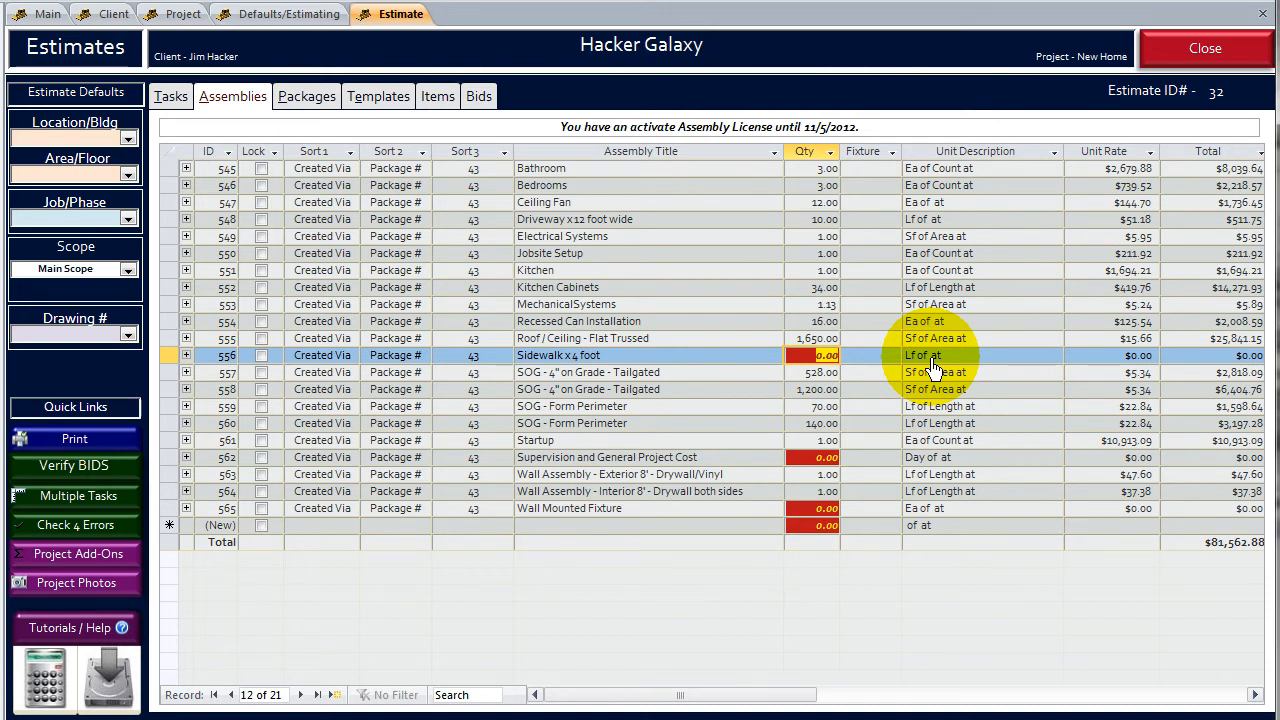
type("7")
left_click(704, 386)
left_click(578, 382)
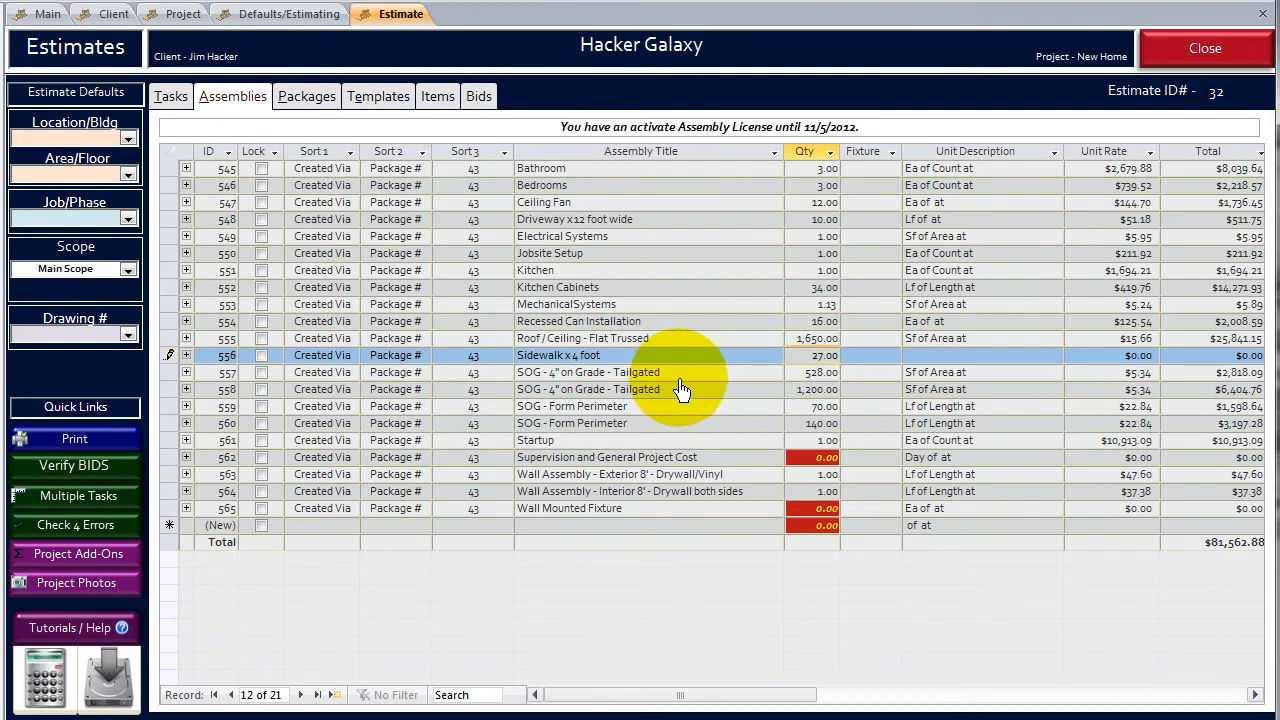
left_click(678, 389)
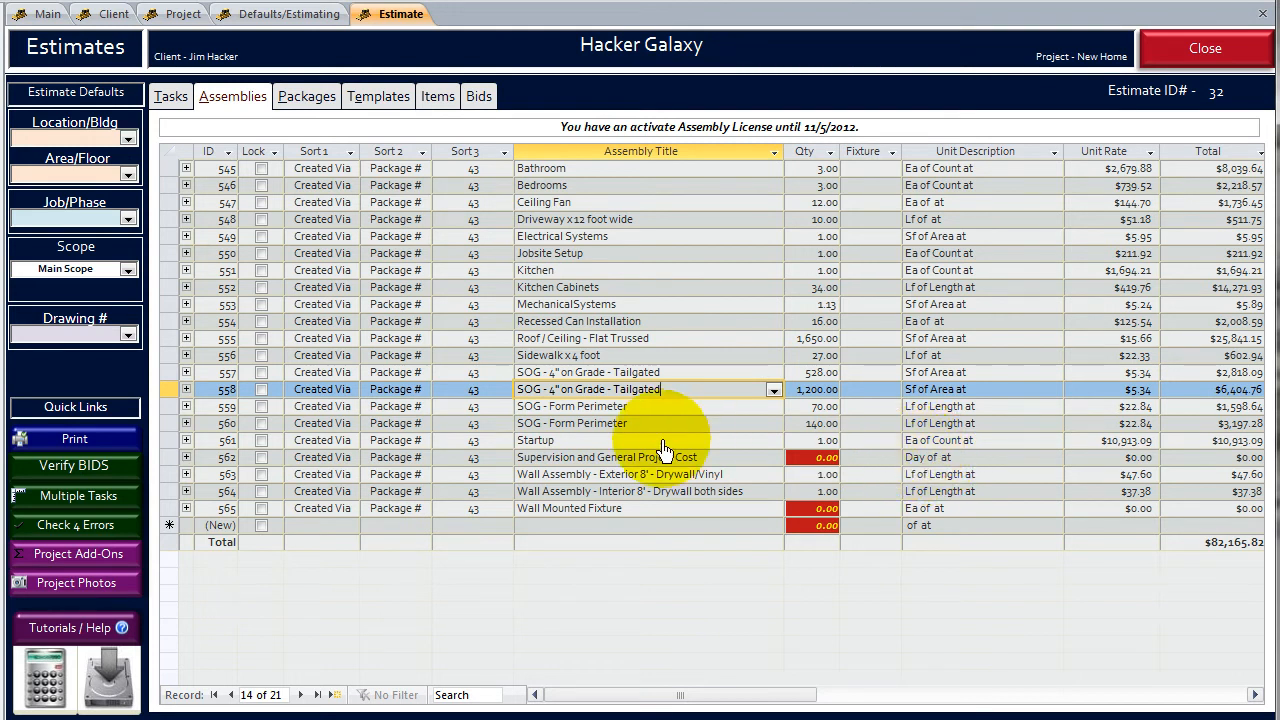
- Set the Wall Mounted Fixture assembly quantity to 8 and accept the quantity change
left_click(795, 510)
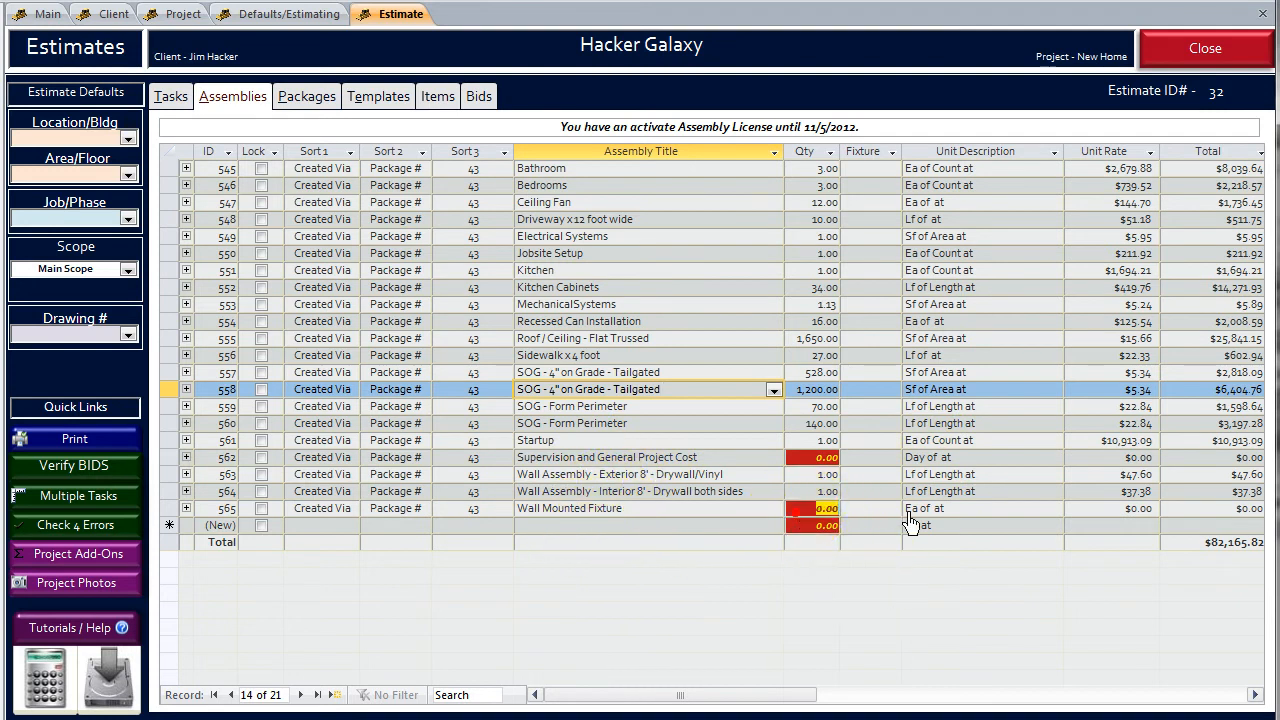
key("Return")
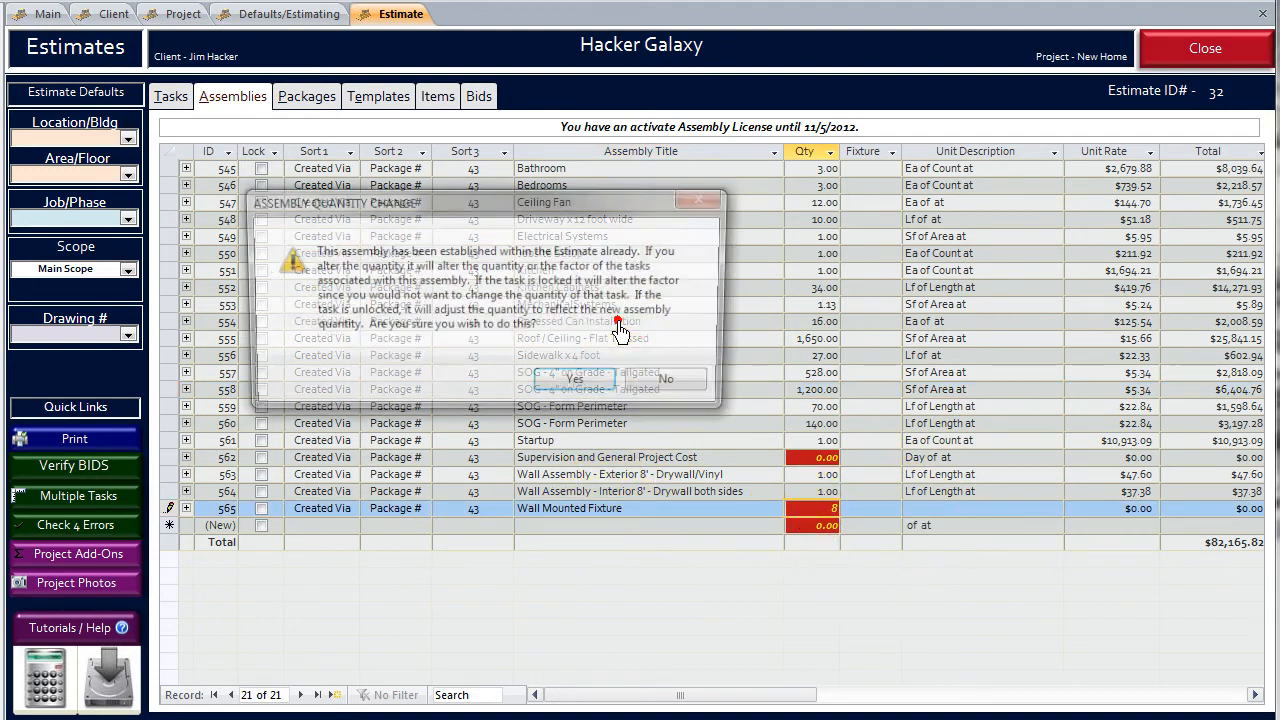
left_click(571, 384)
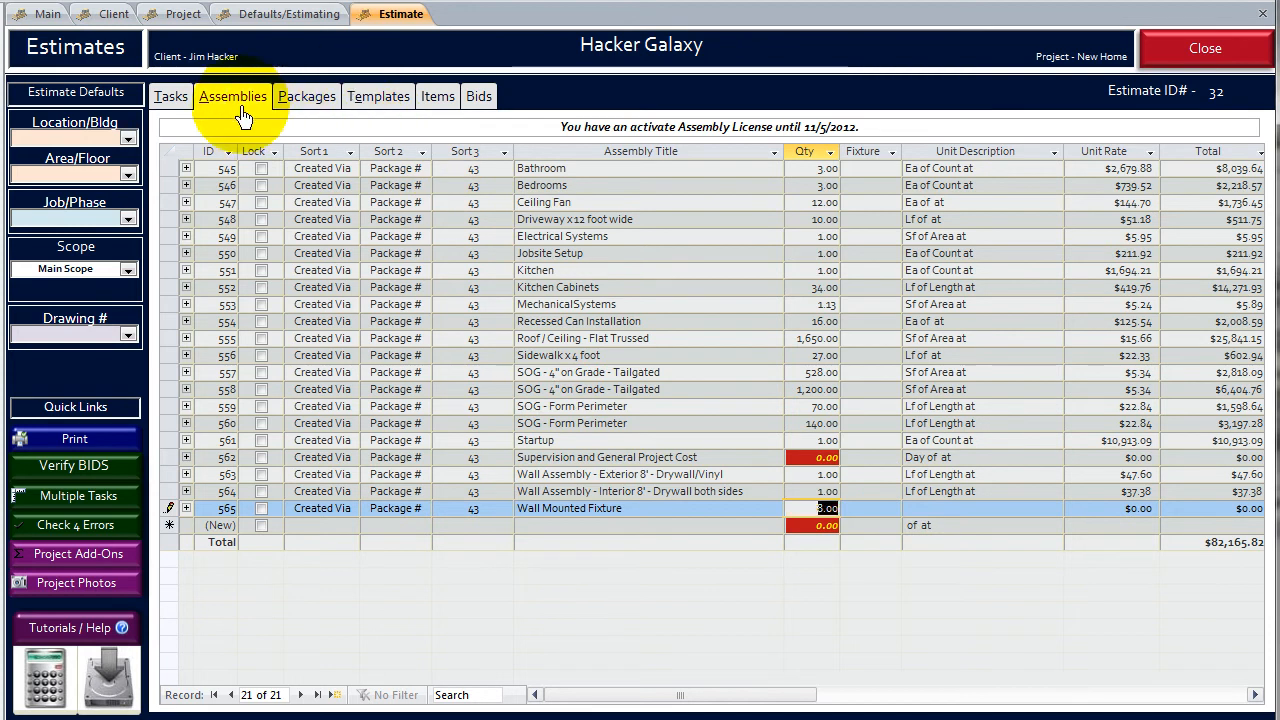
left_click(617, 321)
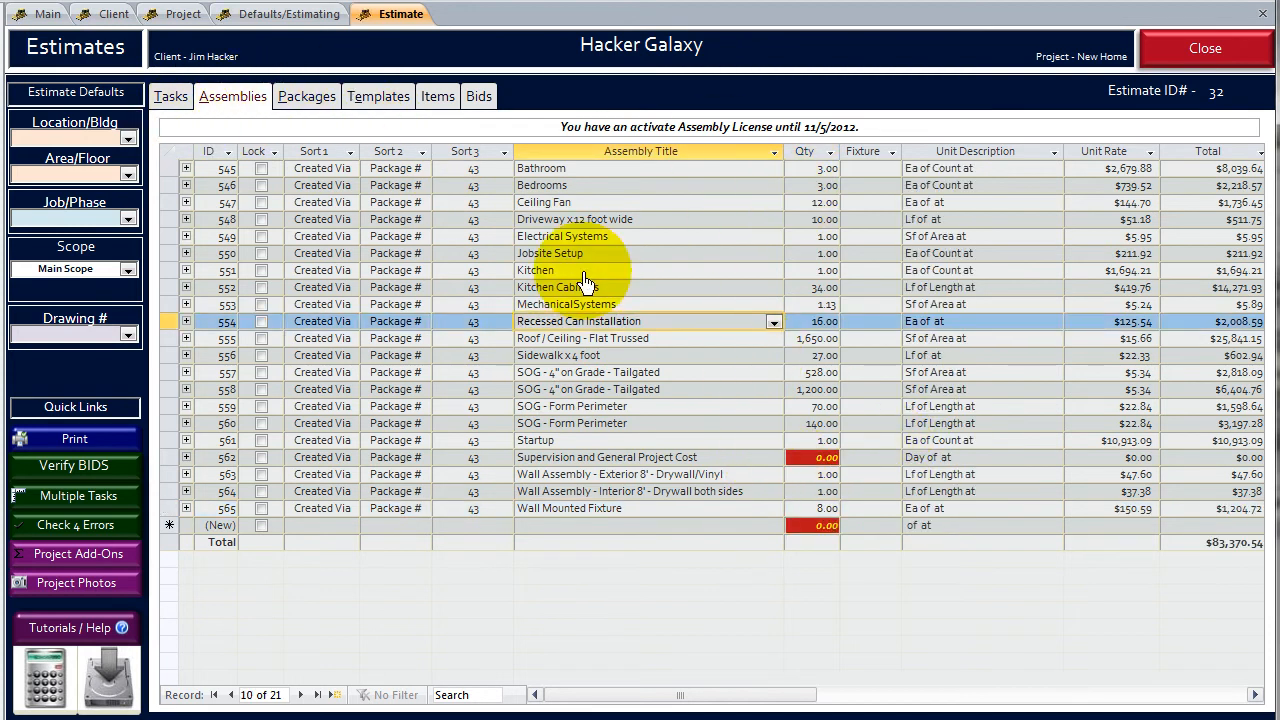
- Review the estimate's tasks and expand the second 2 x 4 x 92 5/8 SYP Stud Cut Installation task to examine its items
left_click(170, 100)
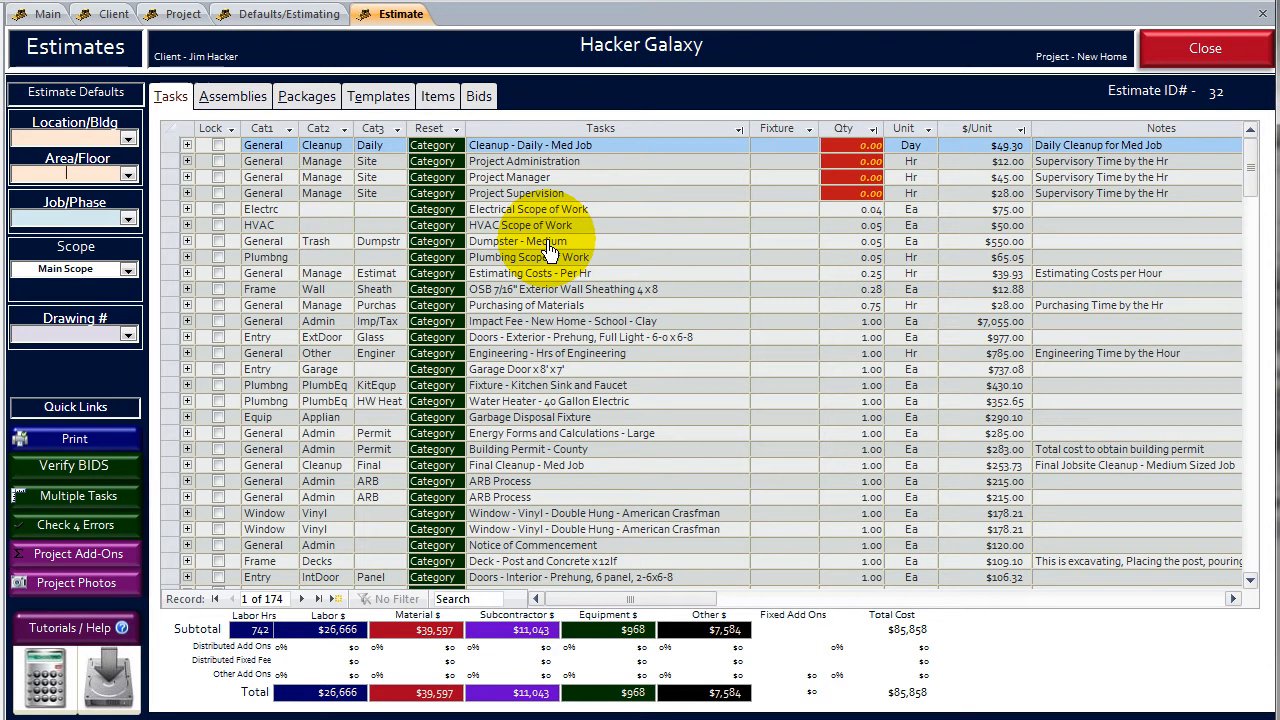
left_click(548, 353)
scroll(555, 365, "down", 6)
scroll(555, 375, "down", 4)
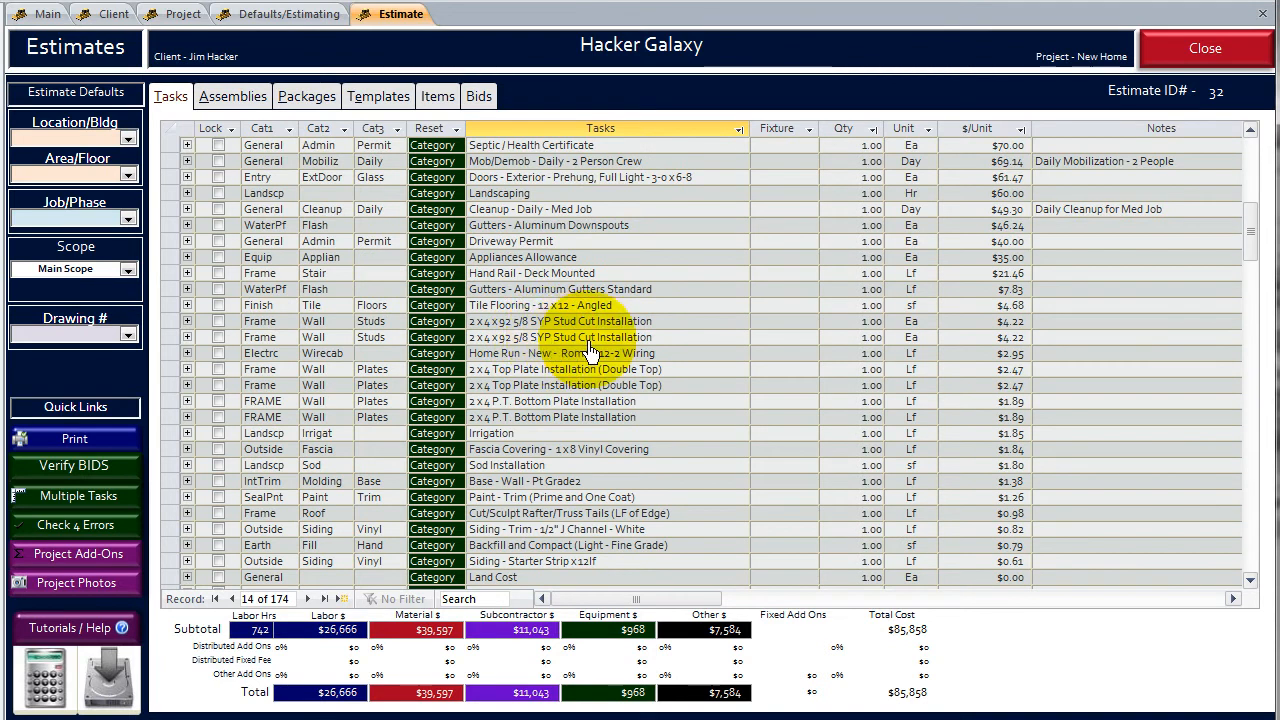
left_click(187, 337)
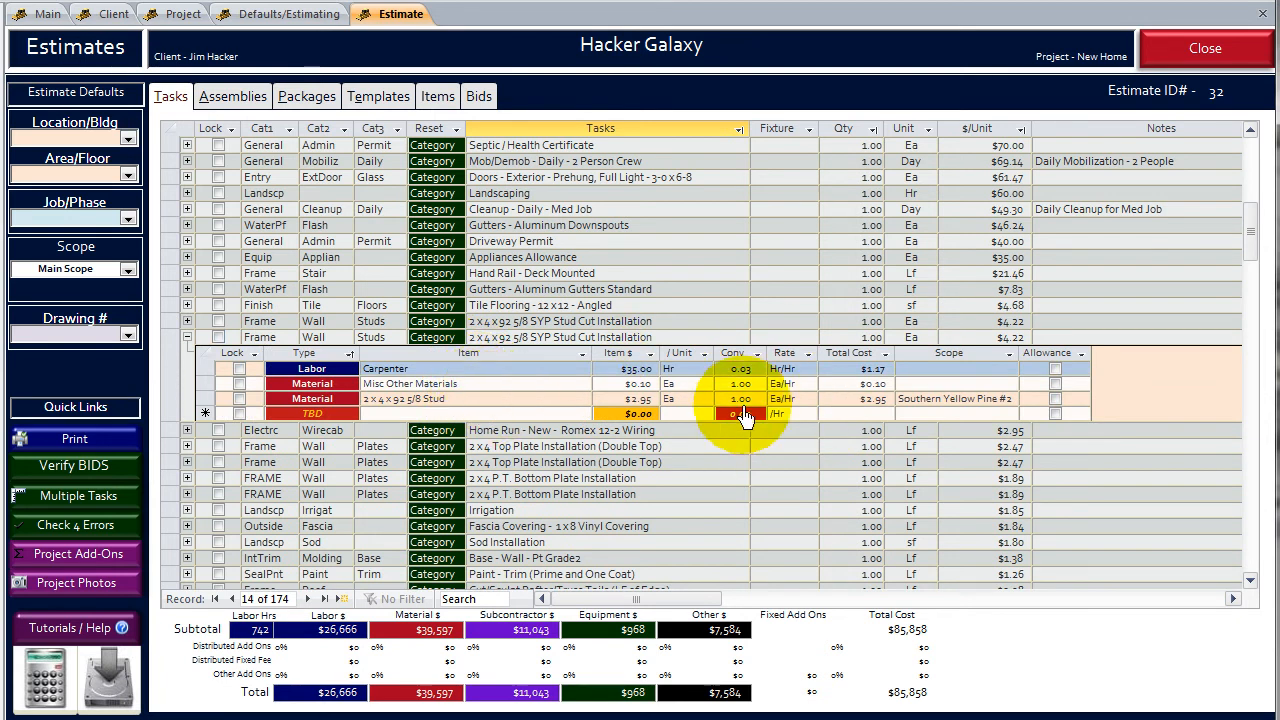
- Collapse the expanded stud task and review the estimate's full item list from its last record upward
left_click(187, 338)
left_click(617, 324)
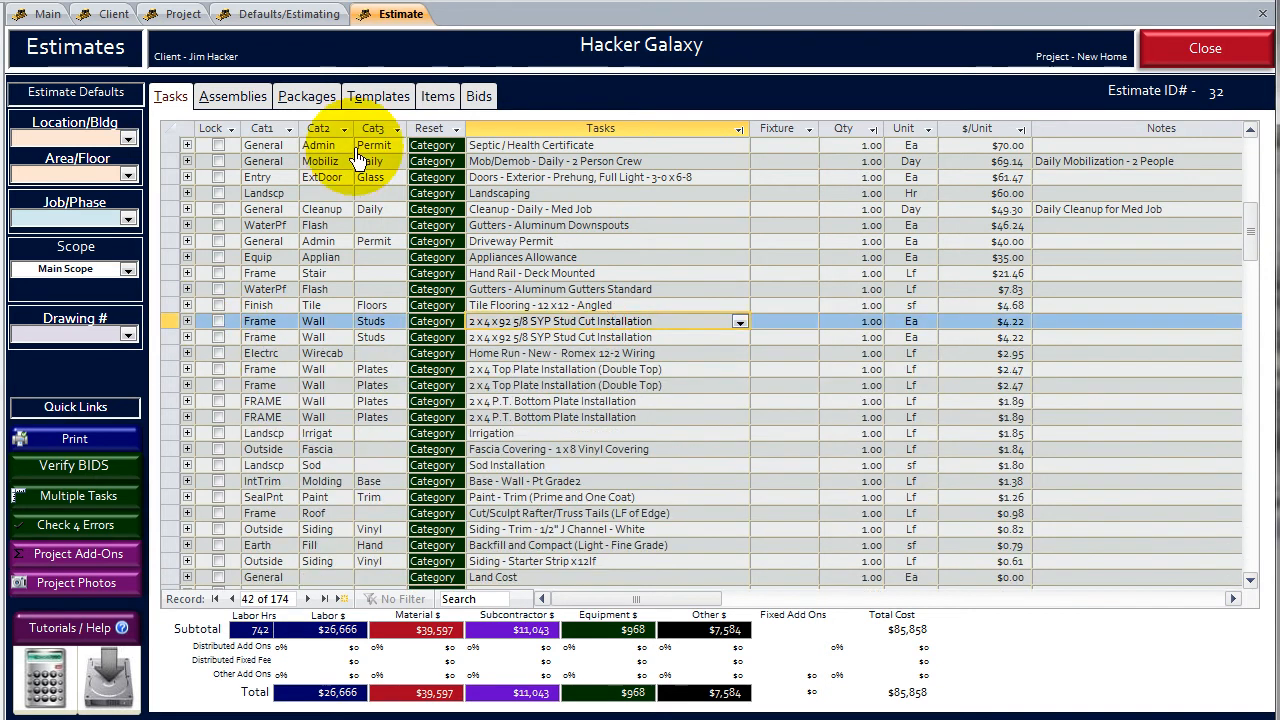
left_click(440, 100)
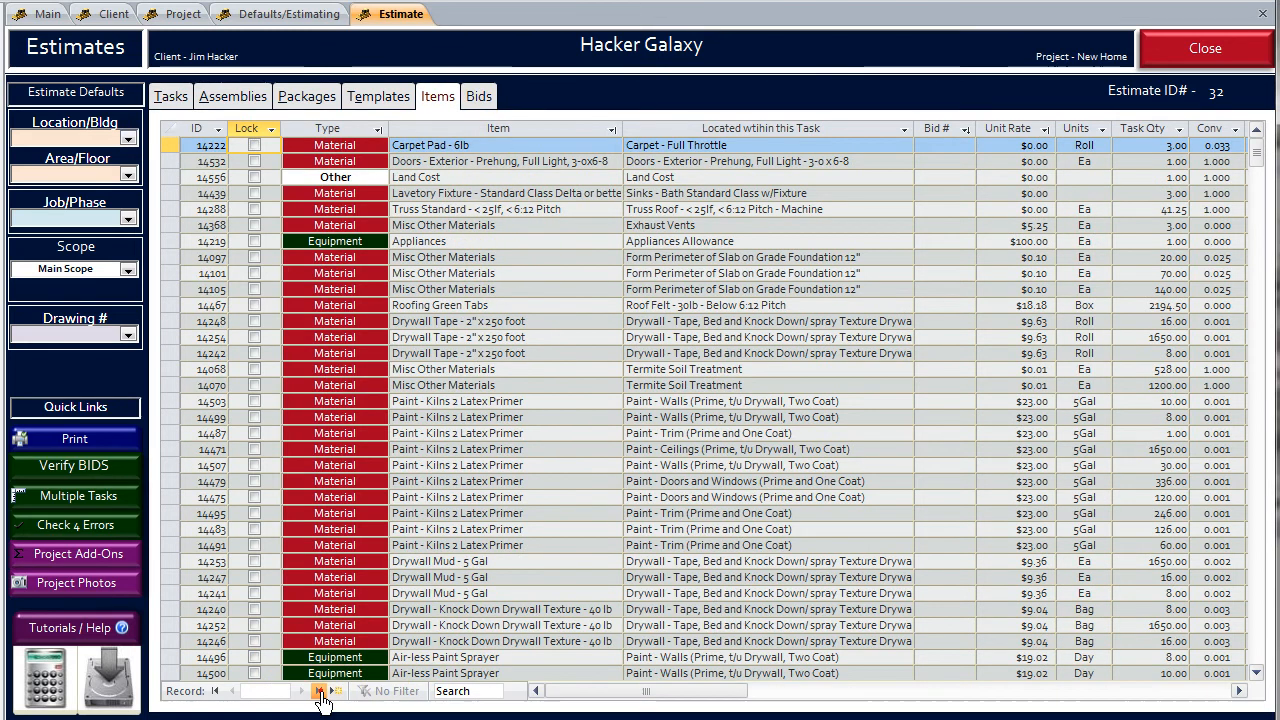
left_click(324, 691)
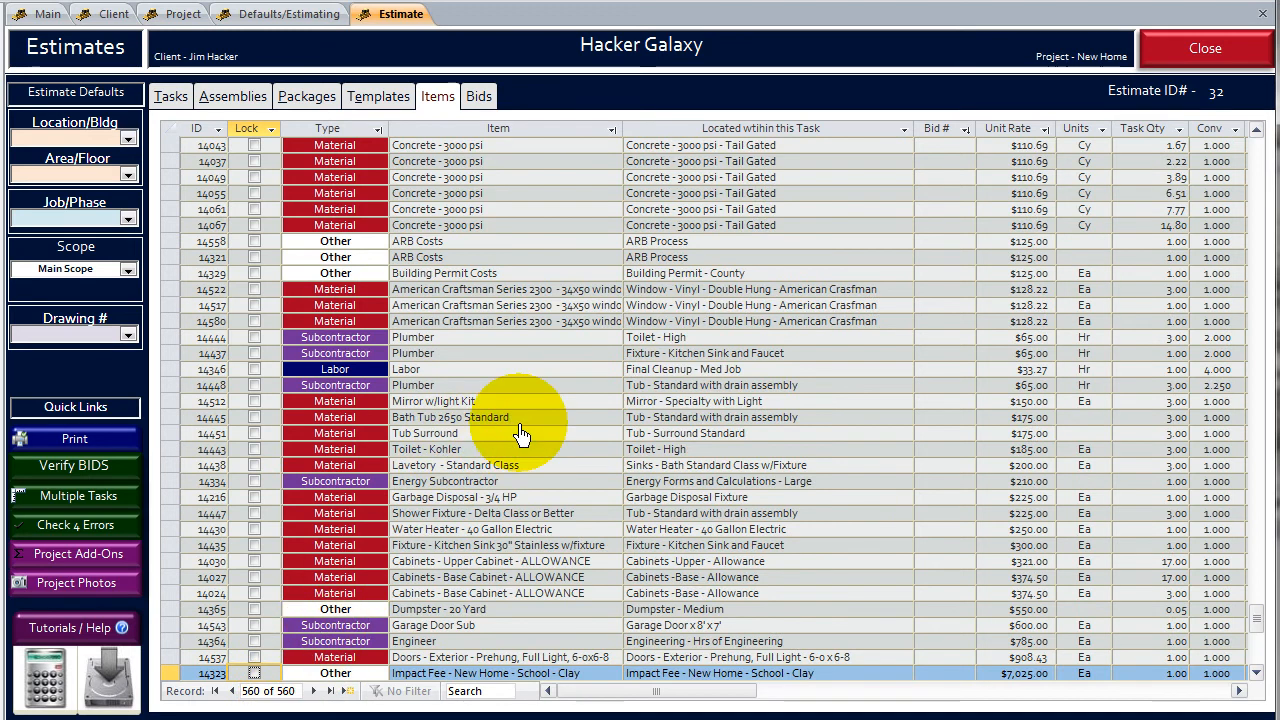
scroll(525, 385, "up", 12)
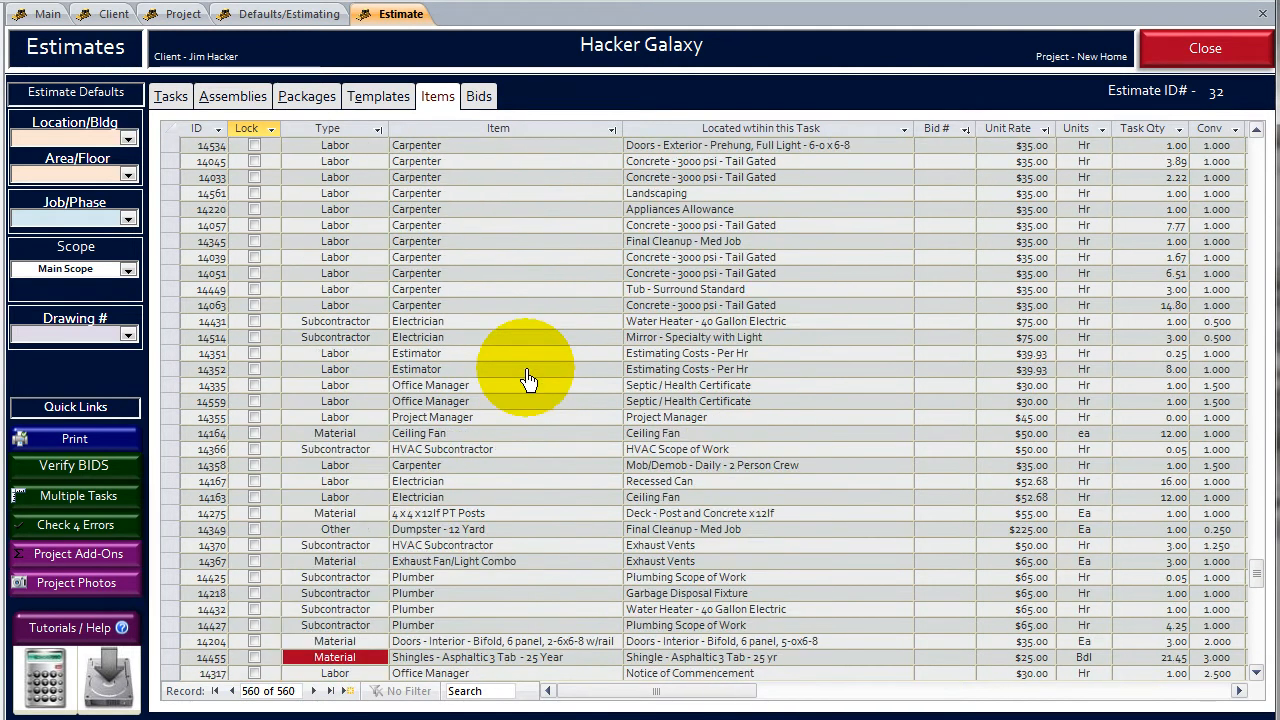
scroll(525, 370, "up", 8)
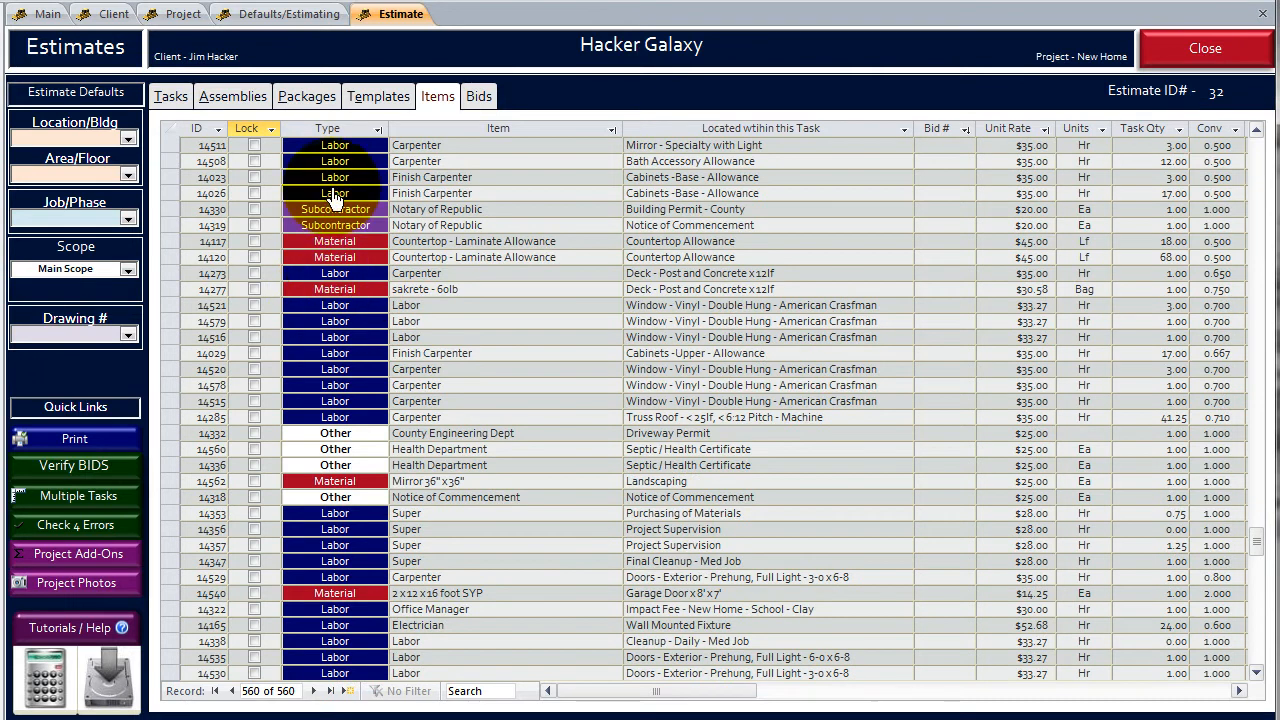
- Sort the item list by type, followed by unit rate from smallest to largest, to bring unpriced items first
left_click(378, 130)
left_click(410, 149)
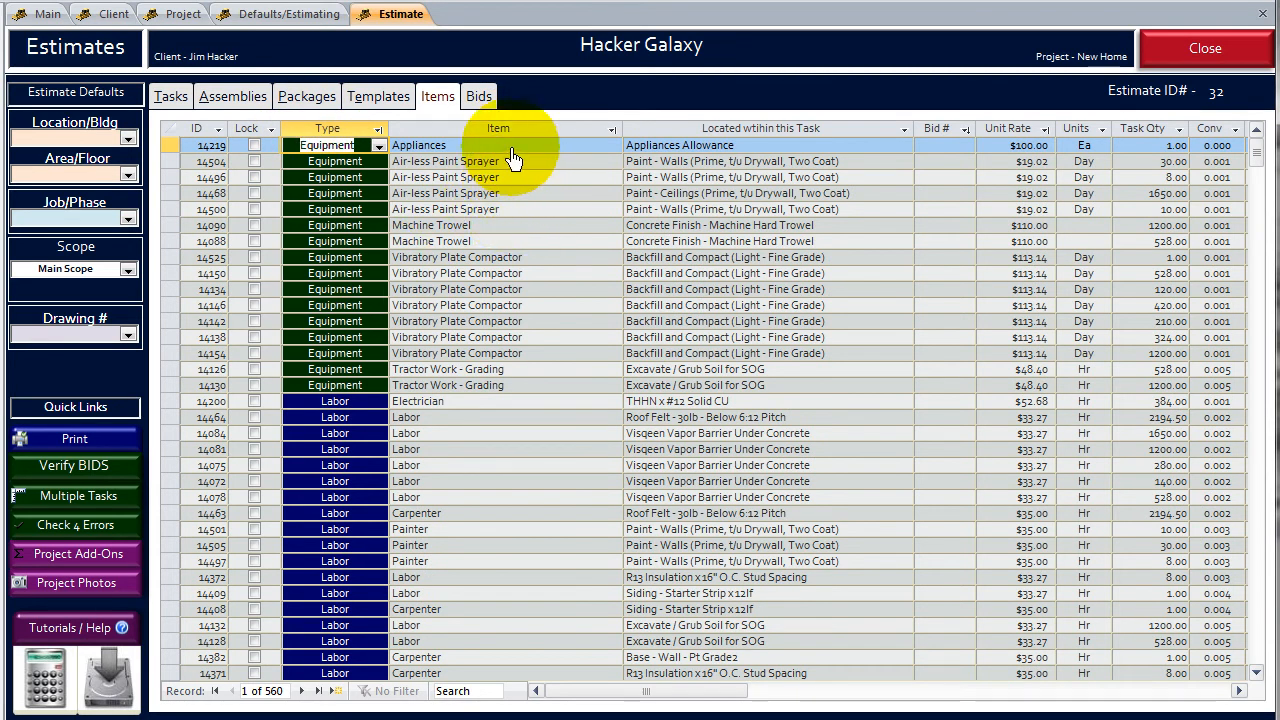
left_click(1043, 138)
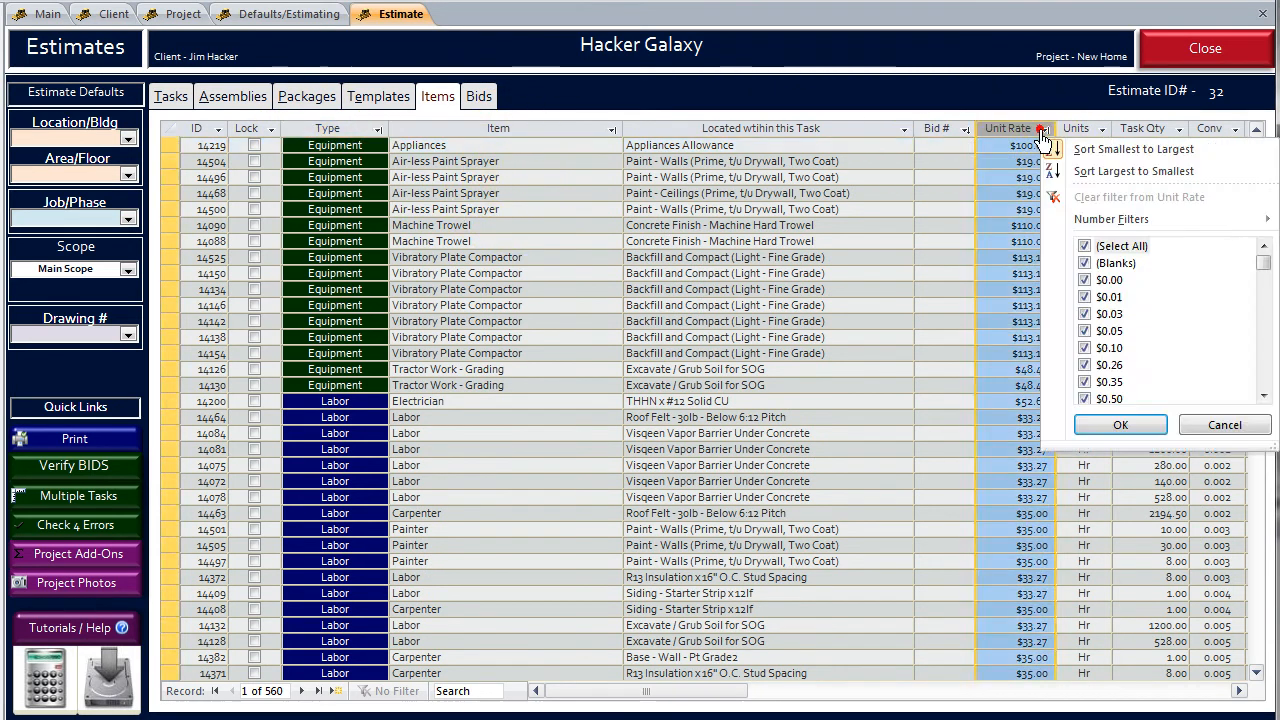
left_click(1066, 150)
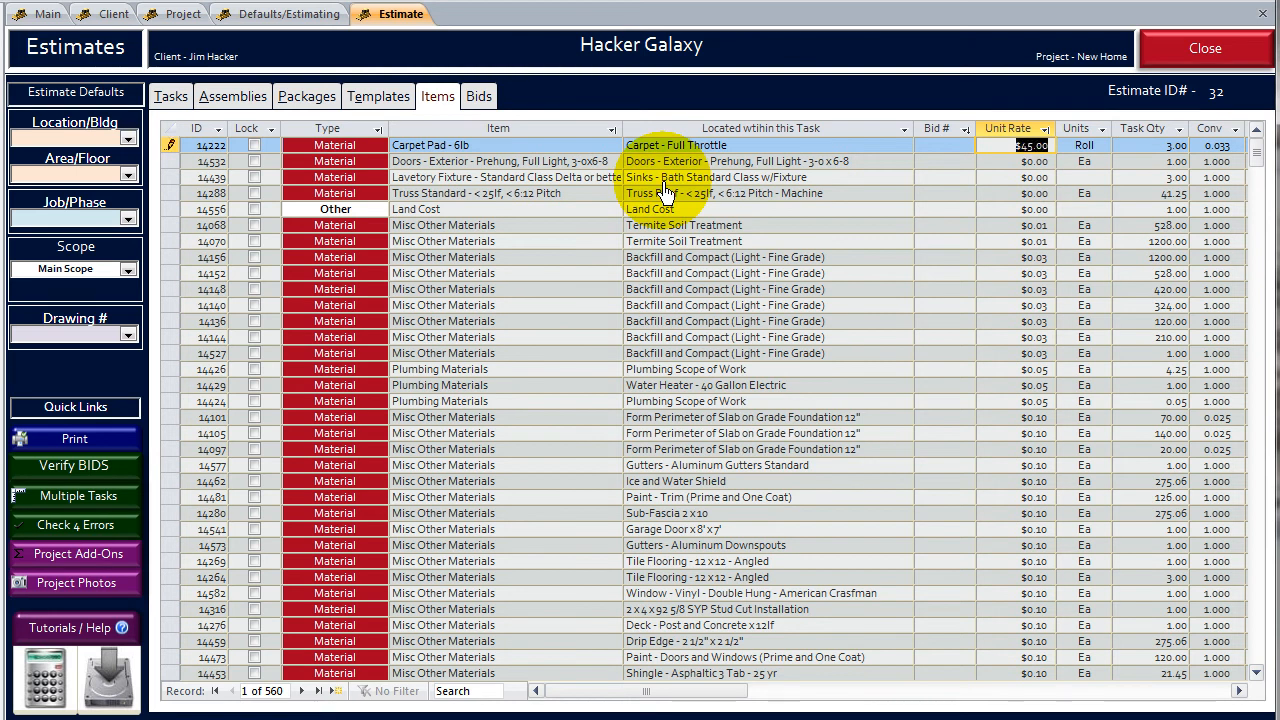
- Price Carpet Pad - 6lb at $45 and the 3-0x6-8 prehung exterior door at $325, replacing each single item's pricing only
key("Return")
left_click(565, 362)
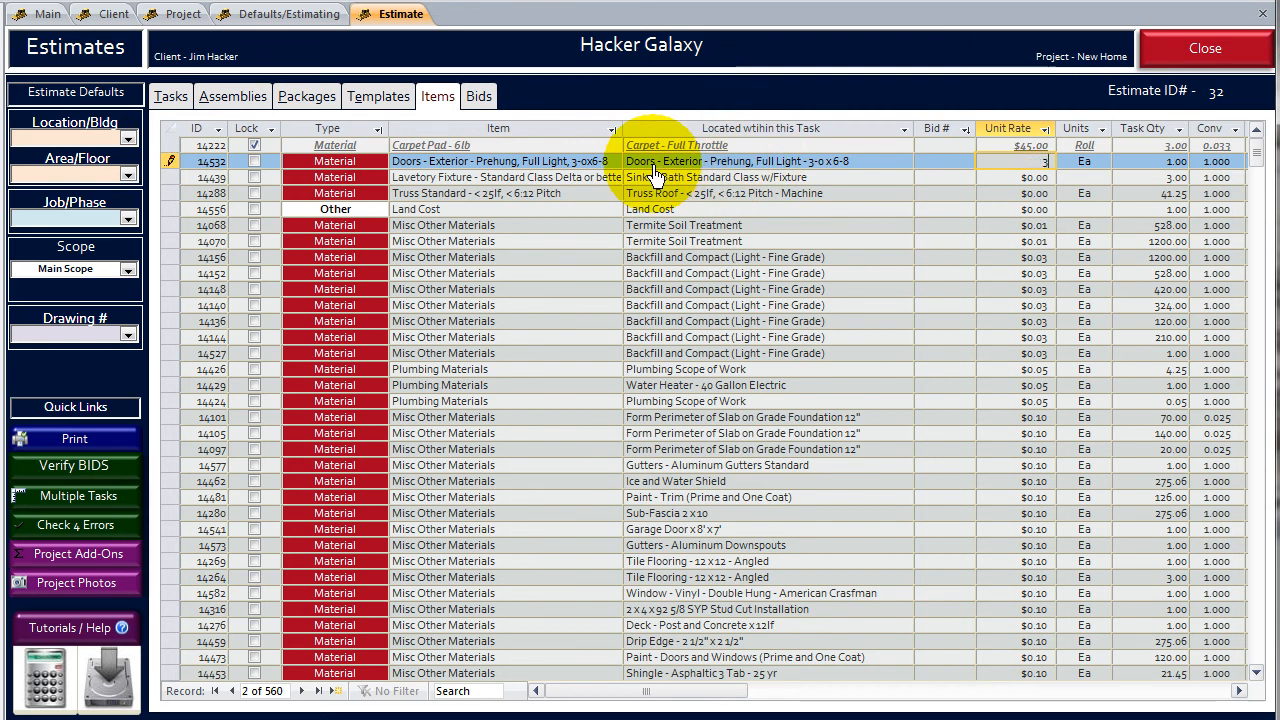
left_click(542, 214)
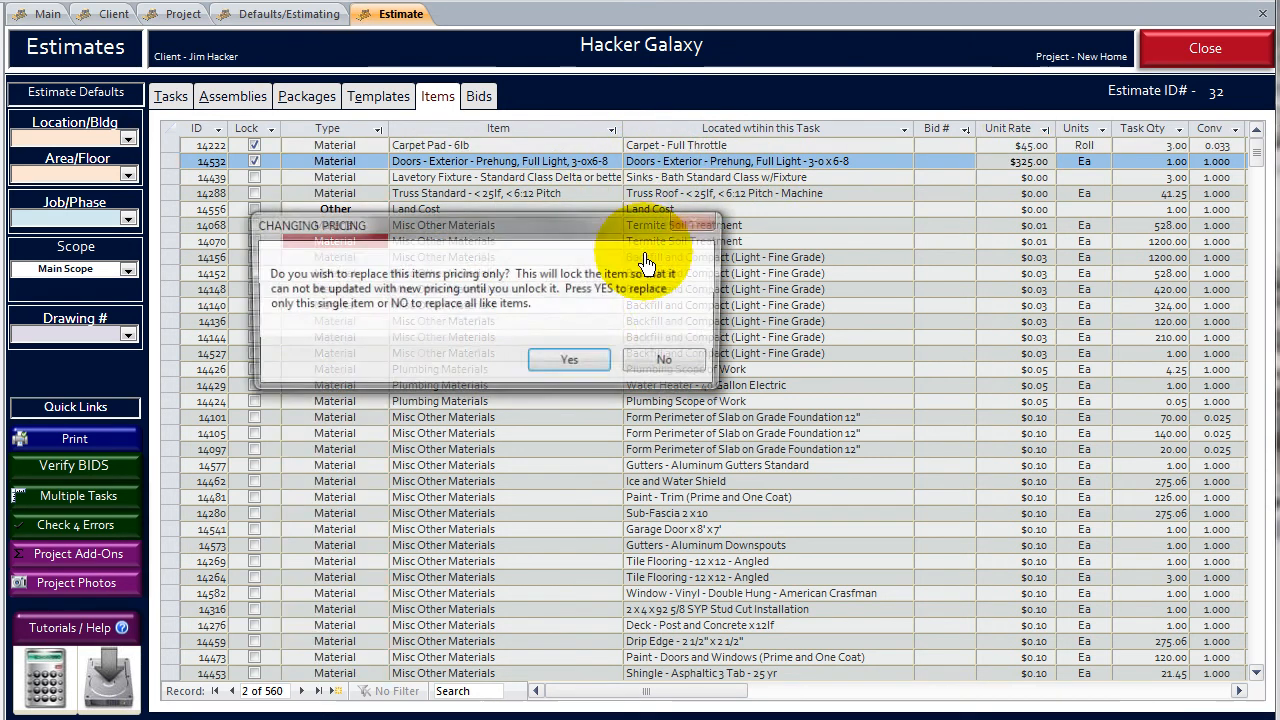
left_click(578, 362)
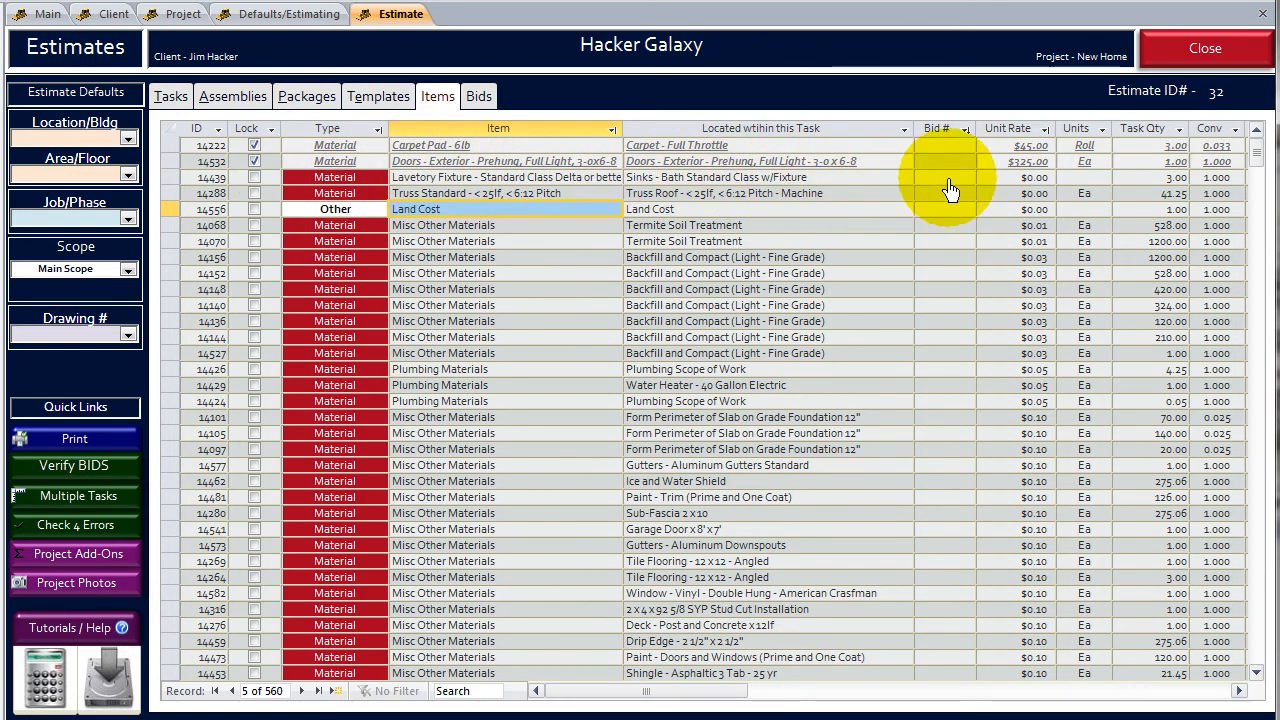
- Set the unit rate of the standard class lavatory fixture to $125 for that item only
left_click(1010, 180)
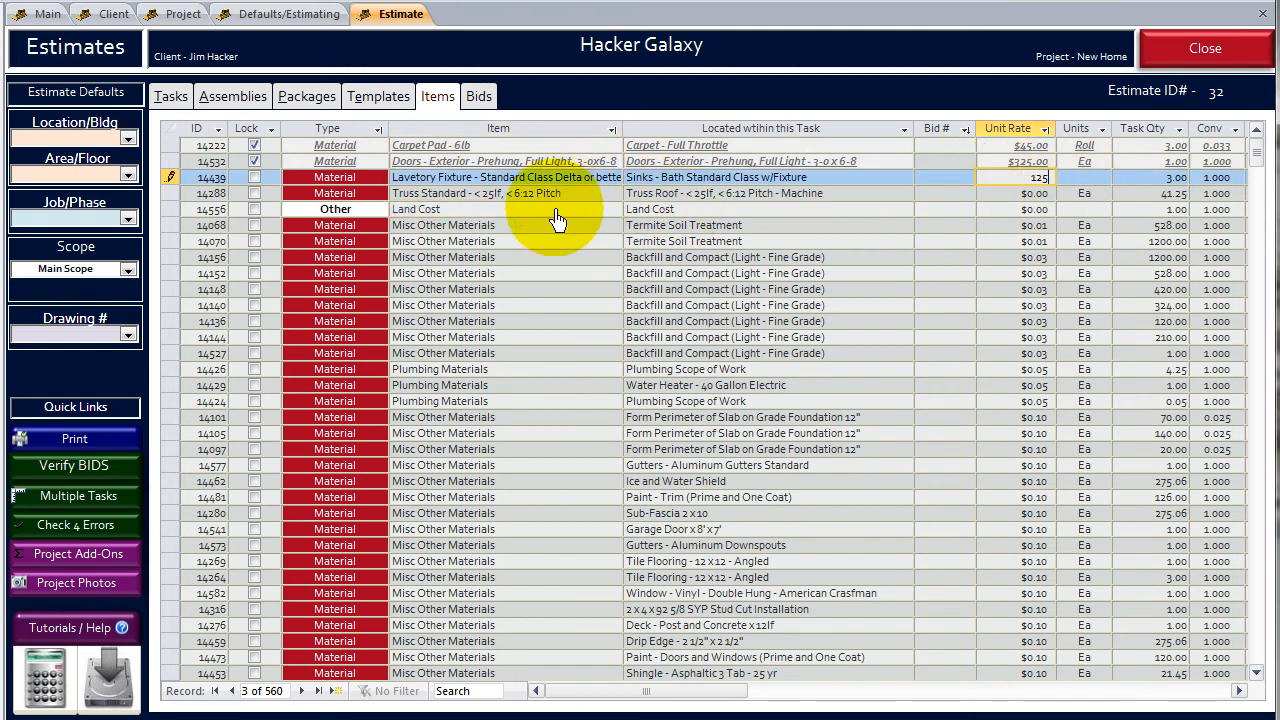
key("Tab")
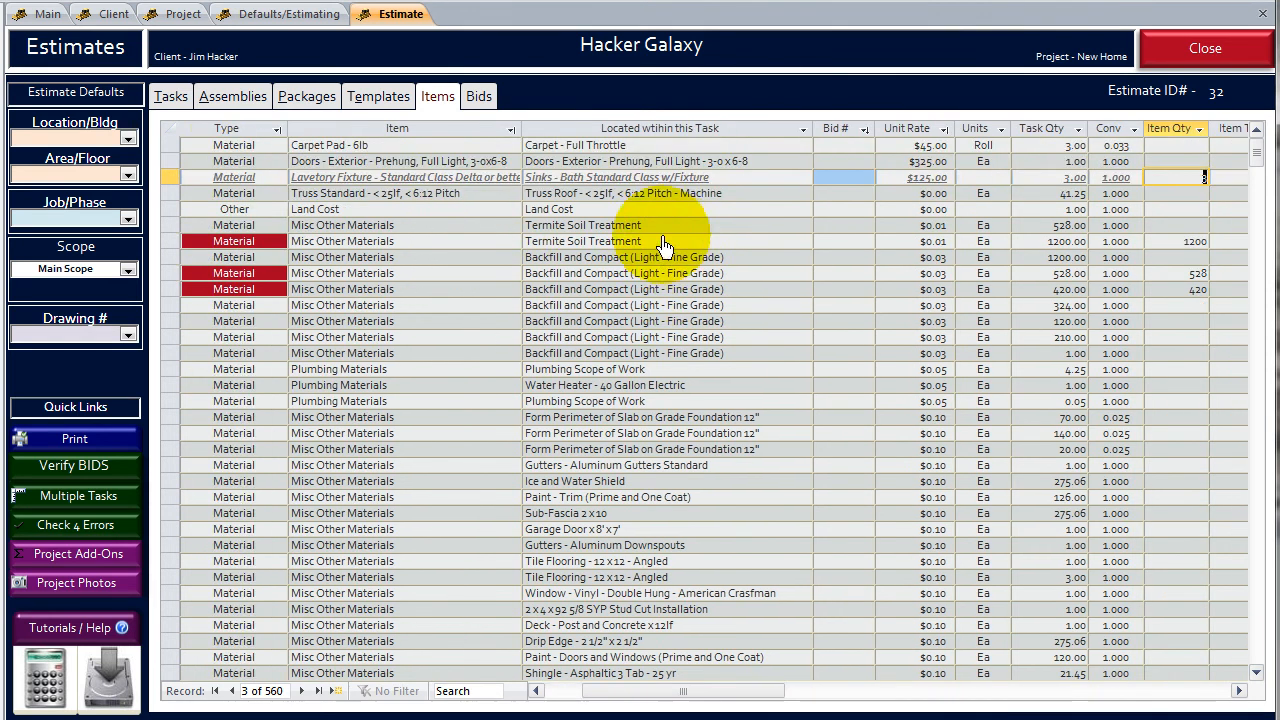
left_click(592, 254)
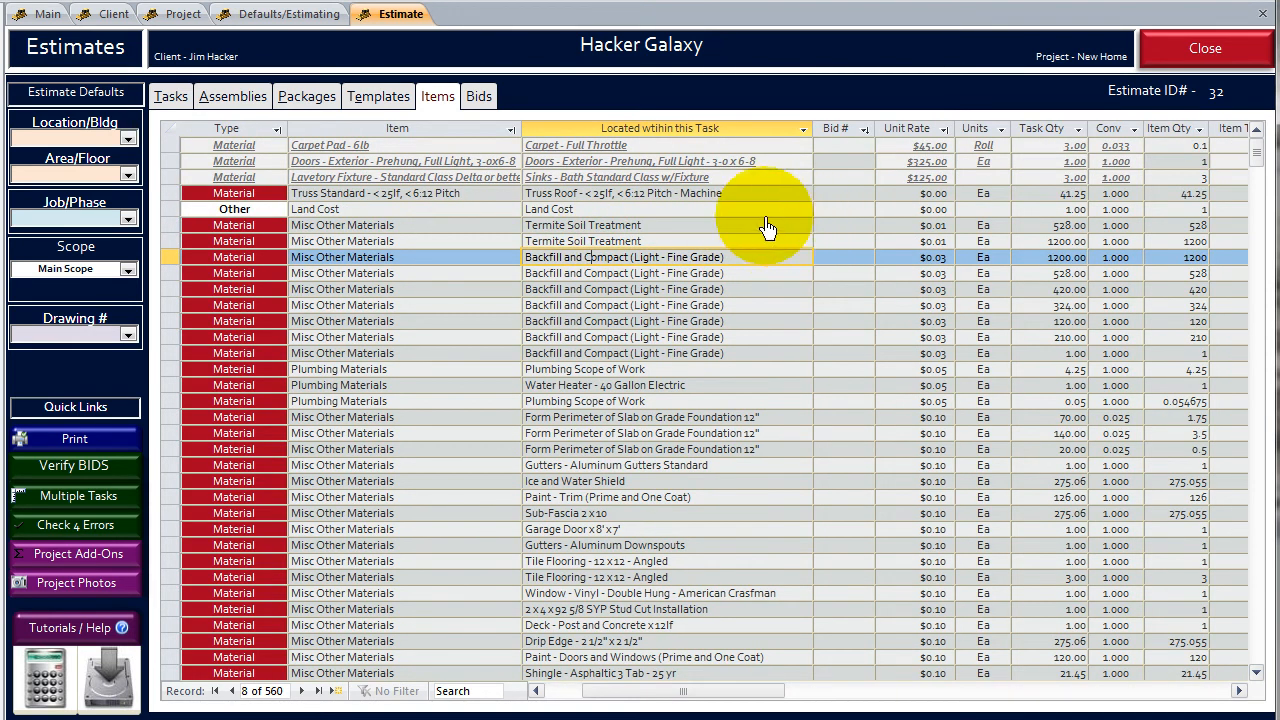
- Set the unit rate of the Truss Standard < 25lf, < 6:12 Pitch item to $250, replacing only this item's pricing
left_click(735, 192)
left_click_drag(905, 192, 1003, 196)
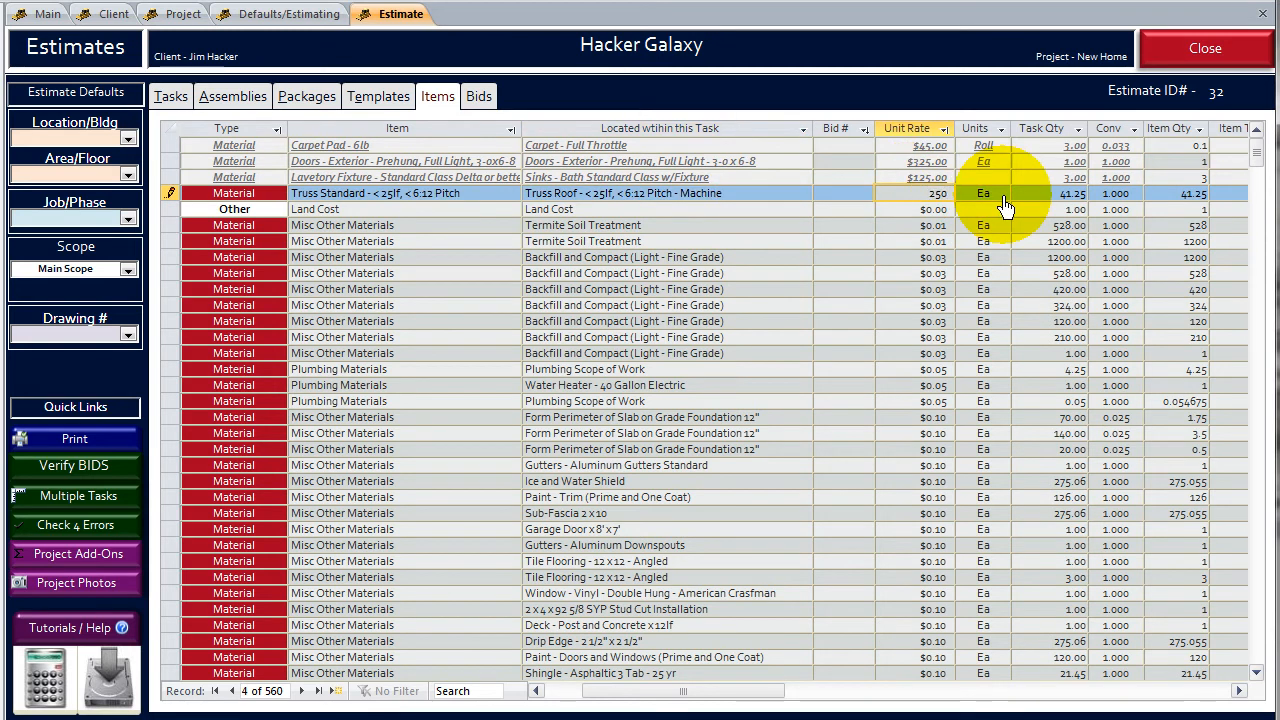
left_click(662, 236)
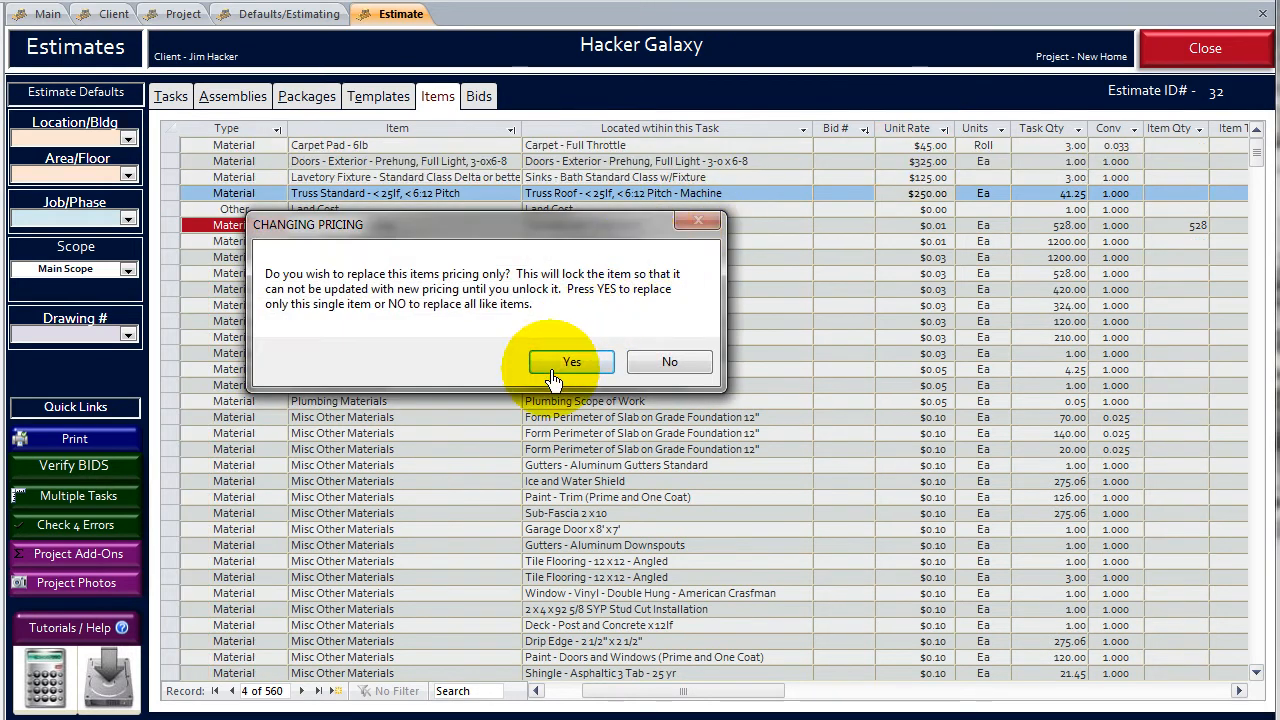
left_click(557, 368)
- Set the Land Cost item's unit rate to $25,425 and accept the price change for that single item
left_click(651, 209)
left_click_drag(893, 212, 971, 214)
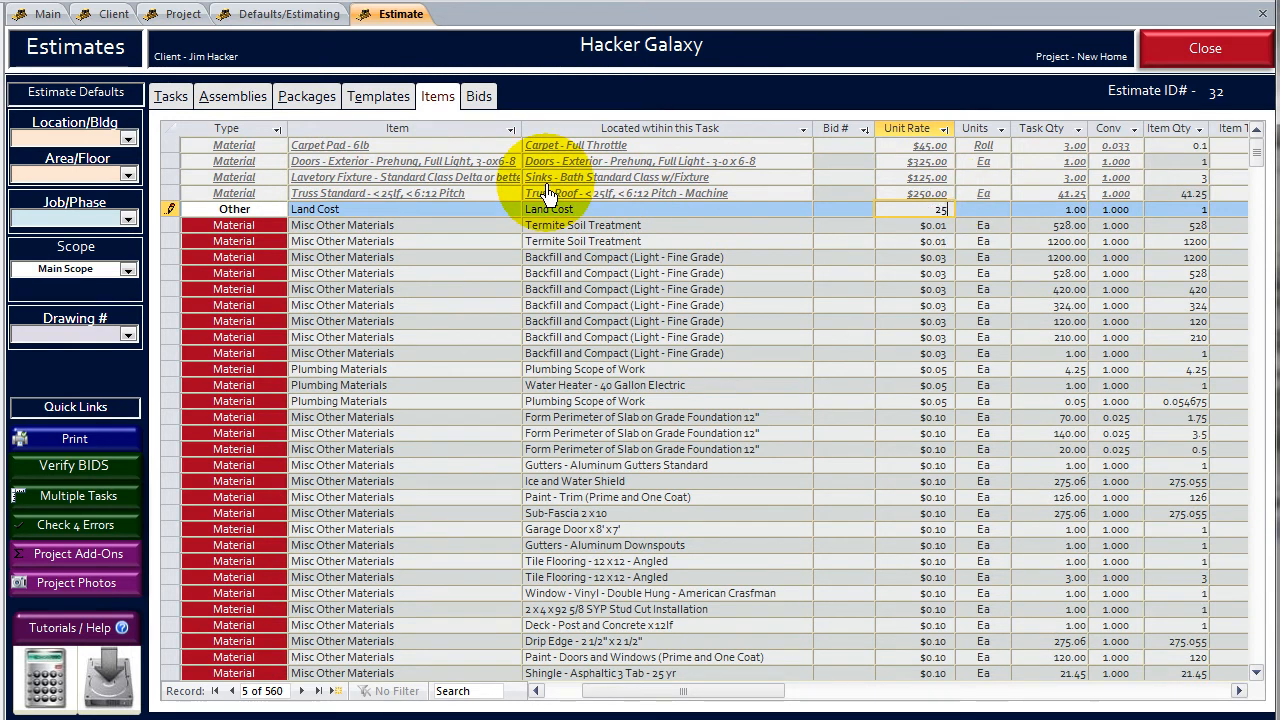
type("25425")
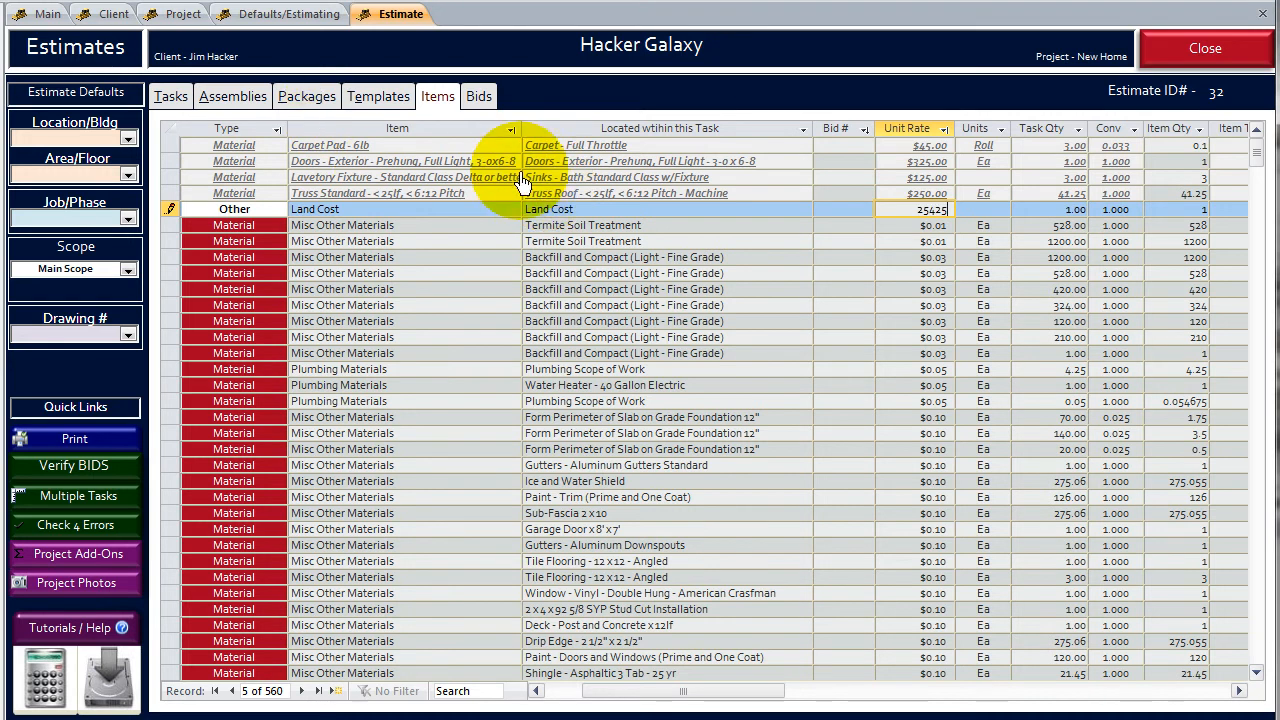
key("Return")
left_click(571, 362)
left_click(641, 241)
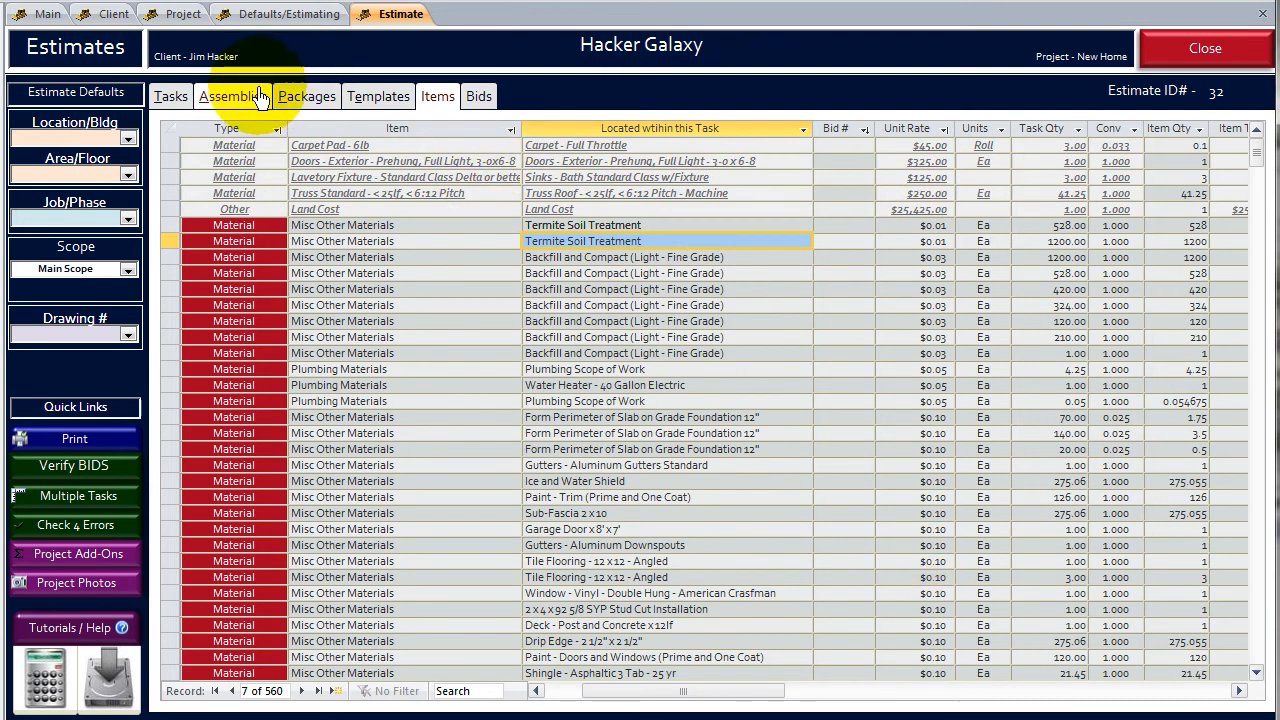
- Review the estimate's tasks, assemblies and package, including the Bedrooms assembly's tasks, and check the updated total cost
left_click(176, 98)
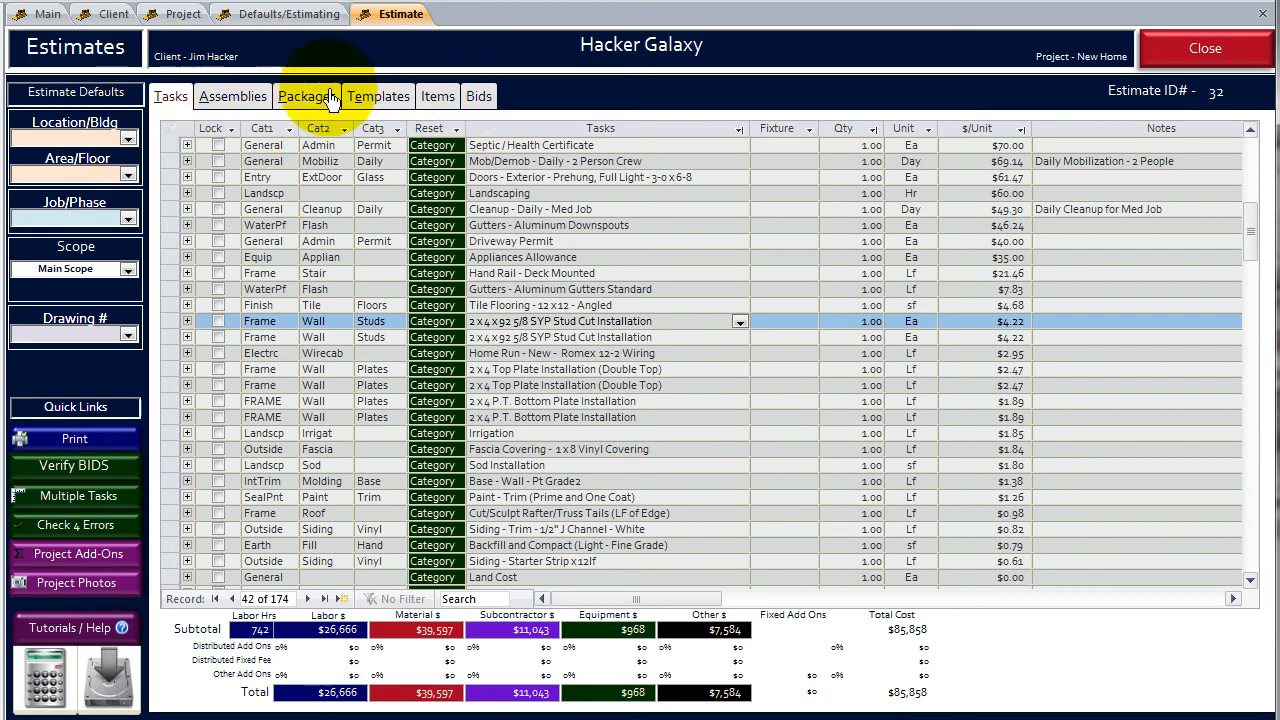
left_click(229, 104)
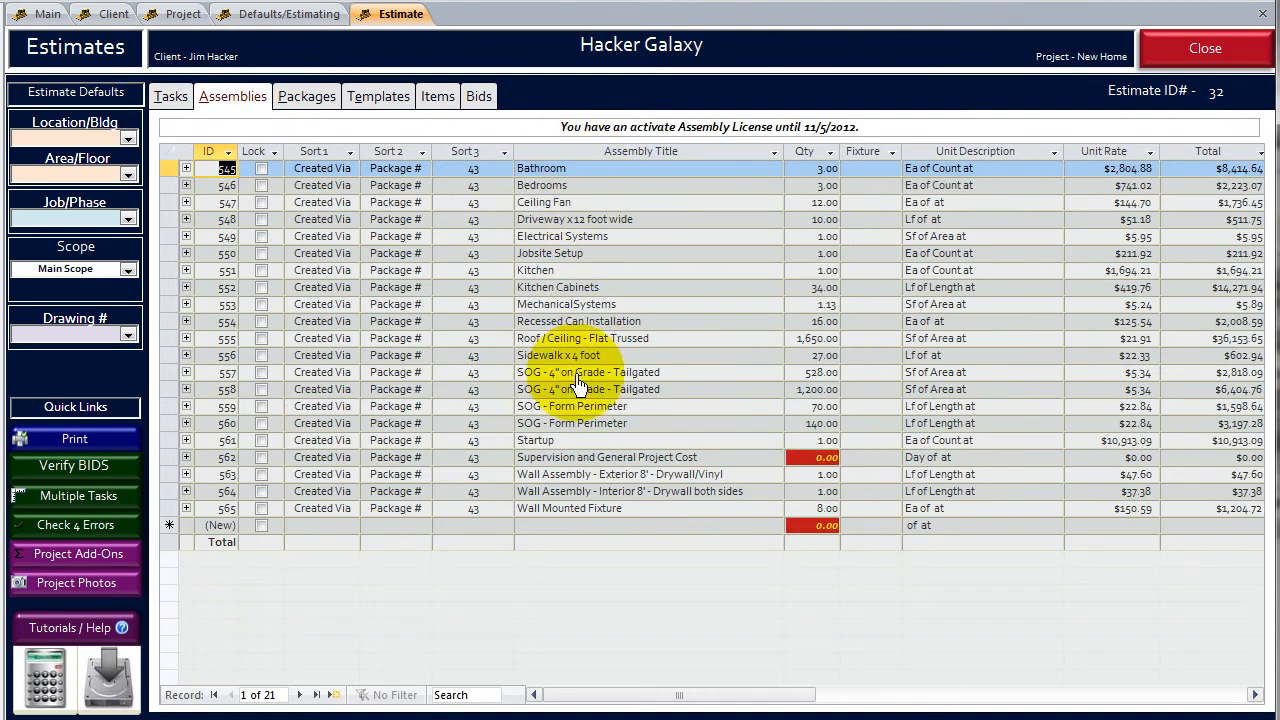
left_click(185, 185)
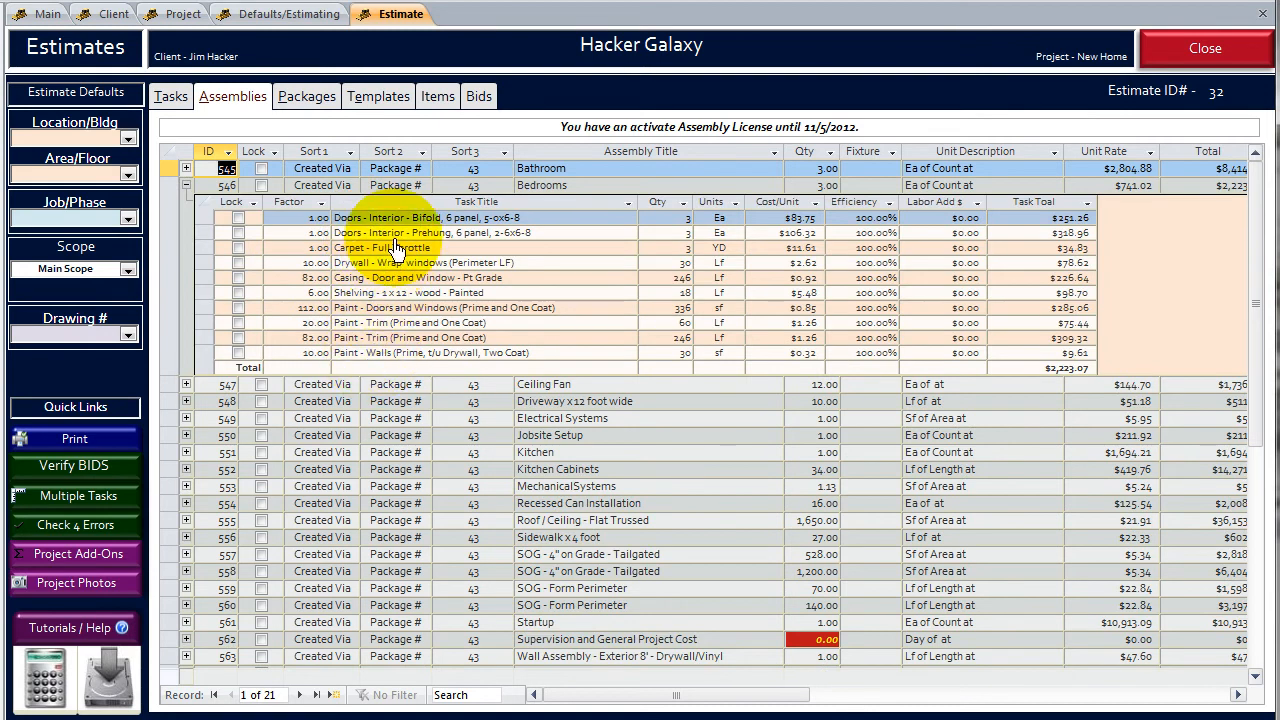
left_click(185, 187)
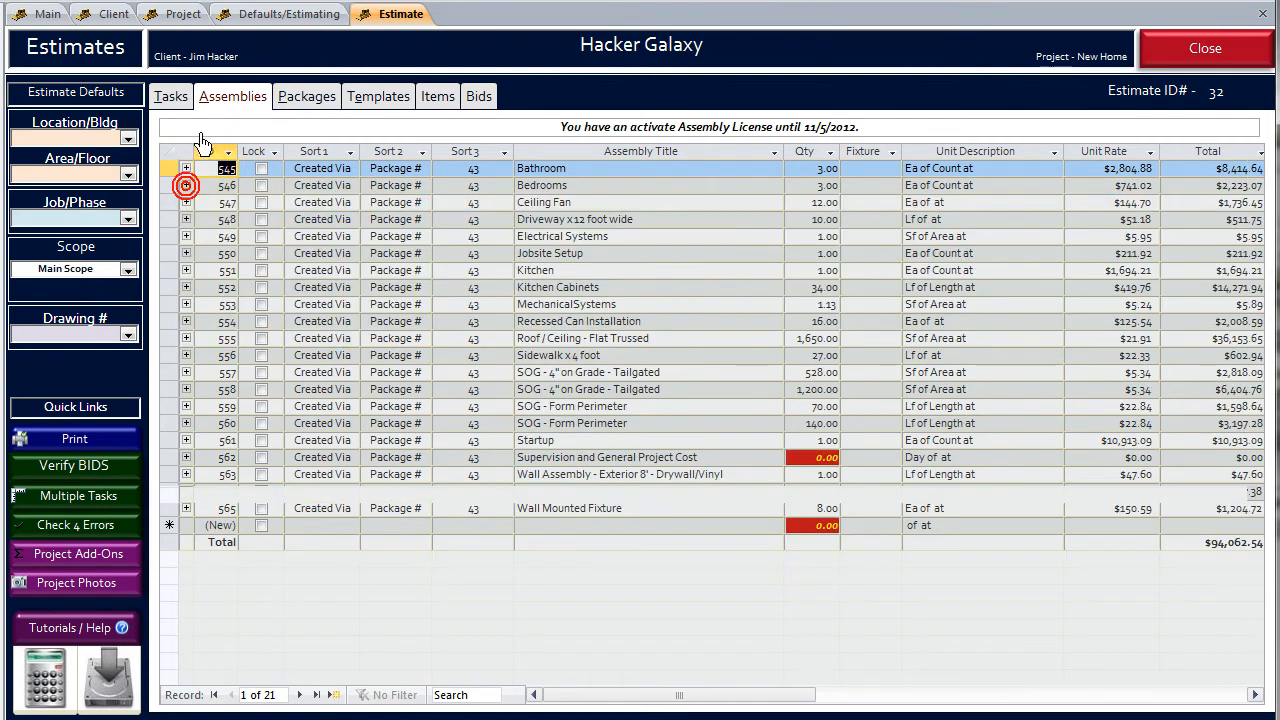
left_click(322, 97)
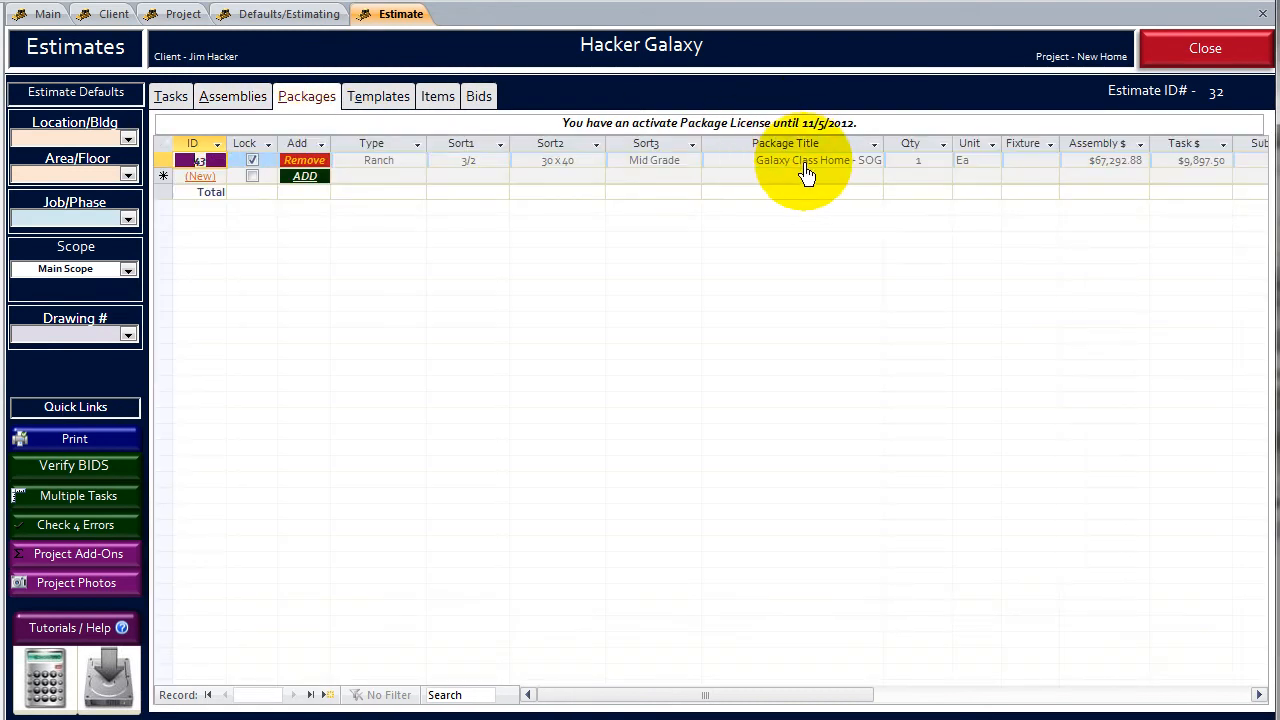
left_click(233, 105)
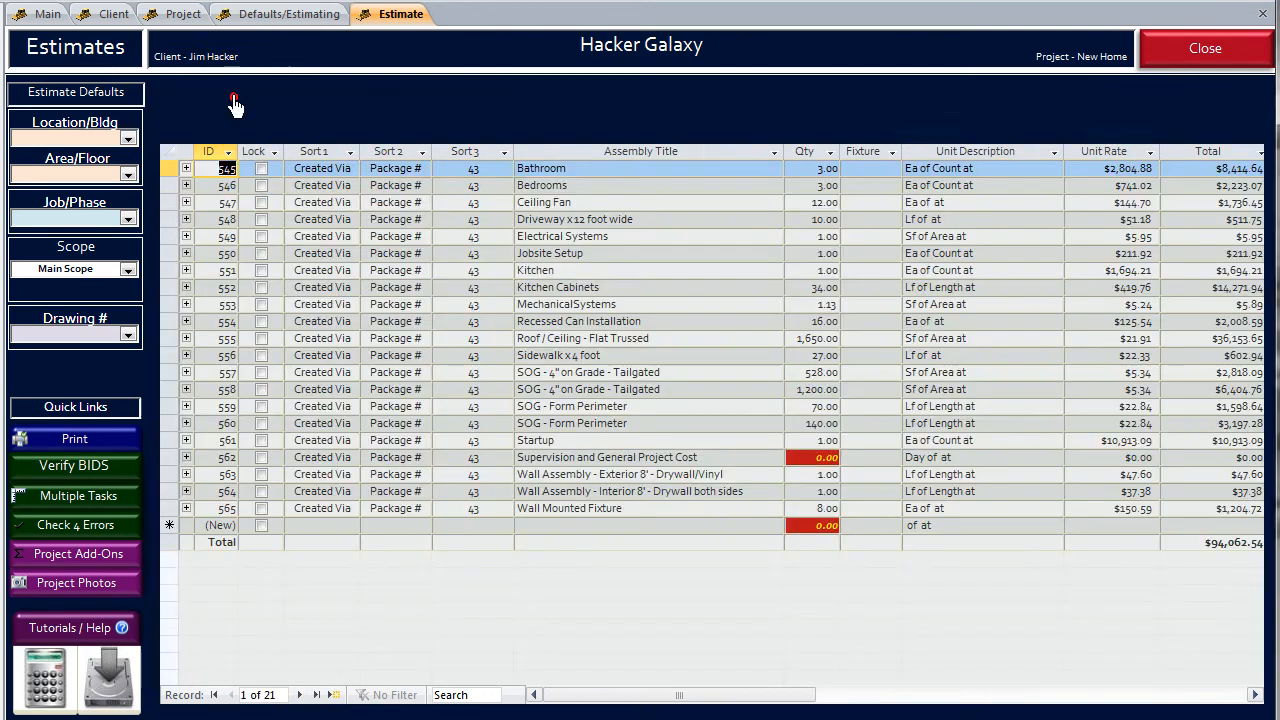
left_click(171, 98)
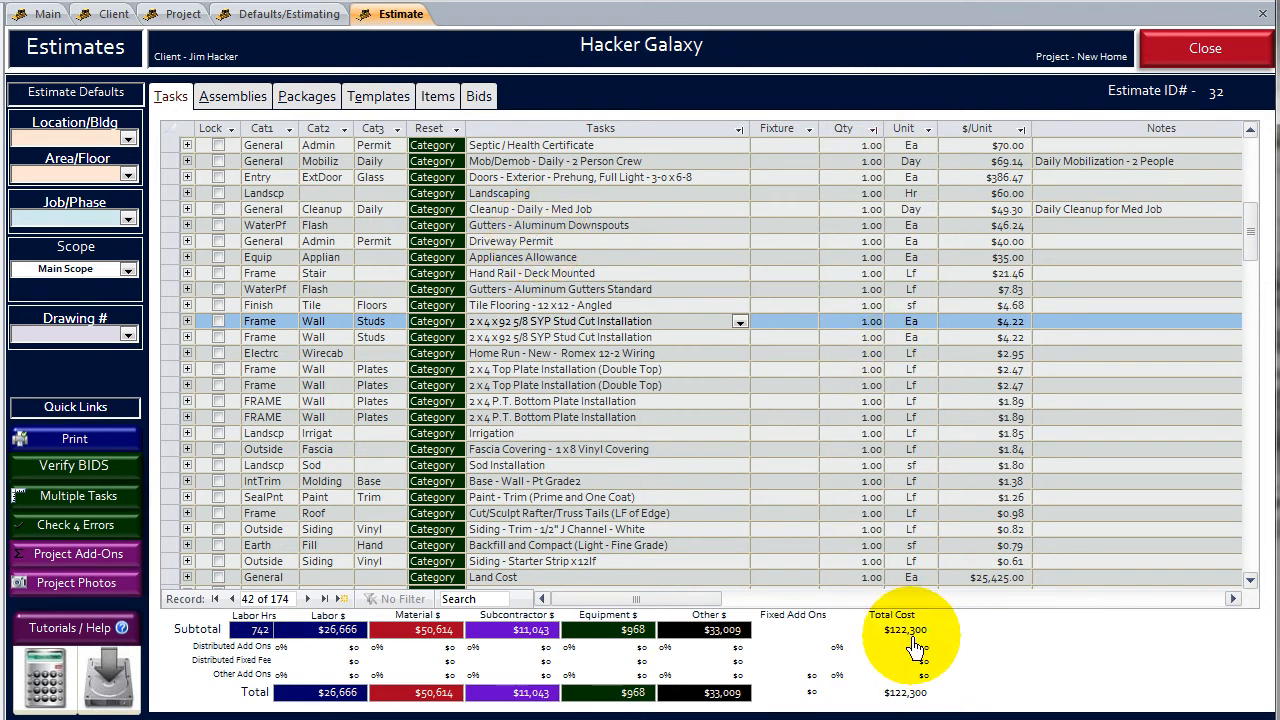
left_click(595, 435)
left_click(601, 419)
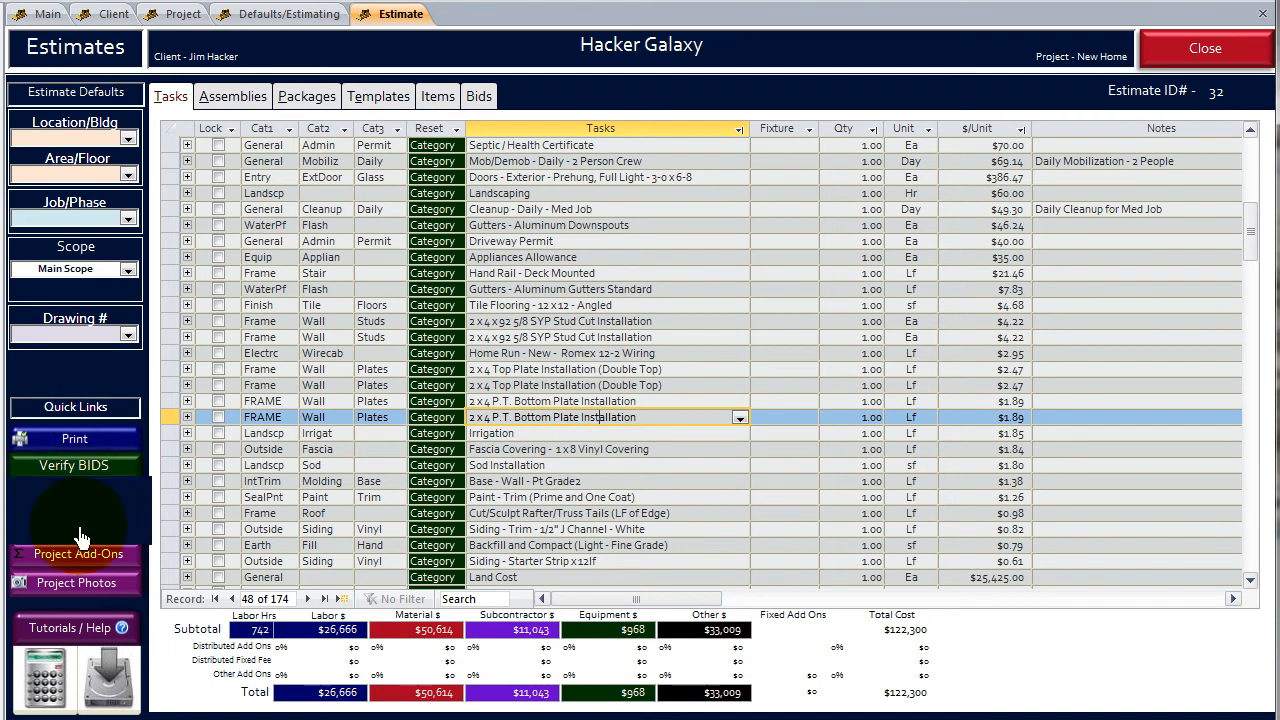
- Review the default add-ons in the project add-ons and add them to the estimate
left_click(84, 566)
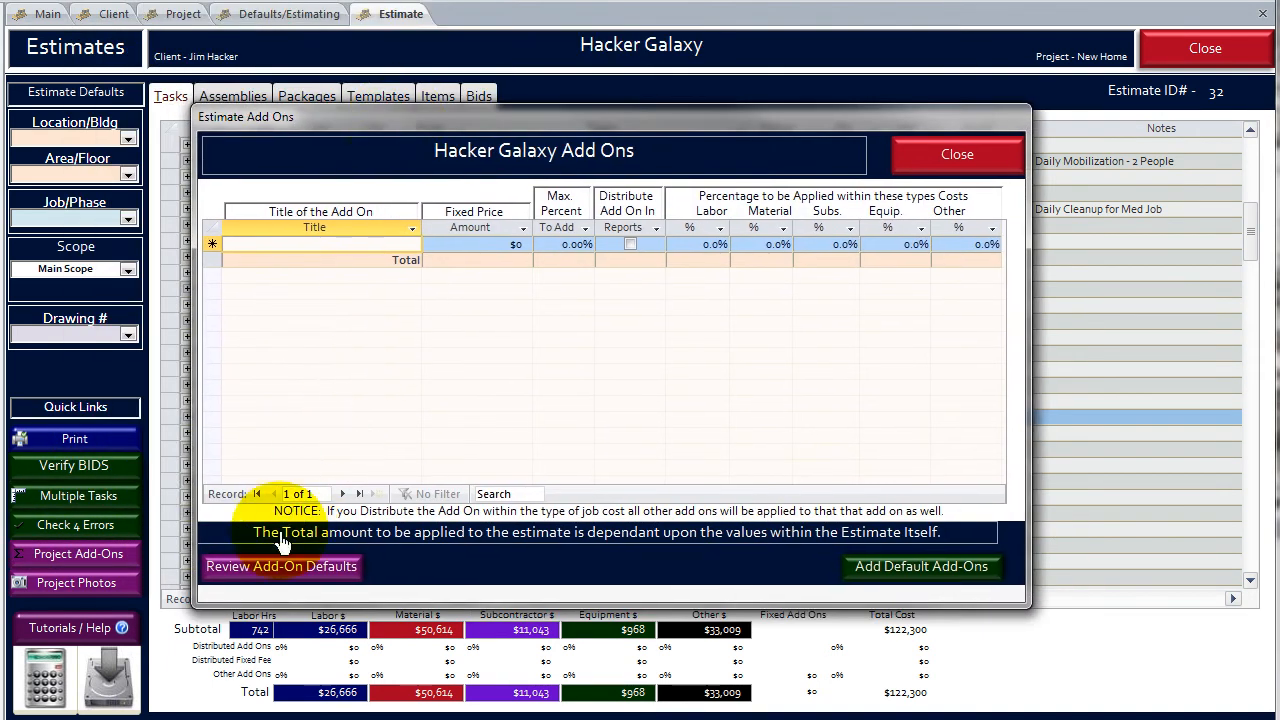
left_click(280, 570)
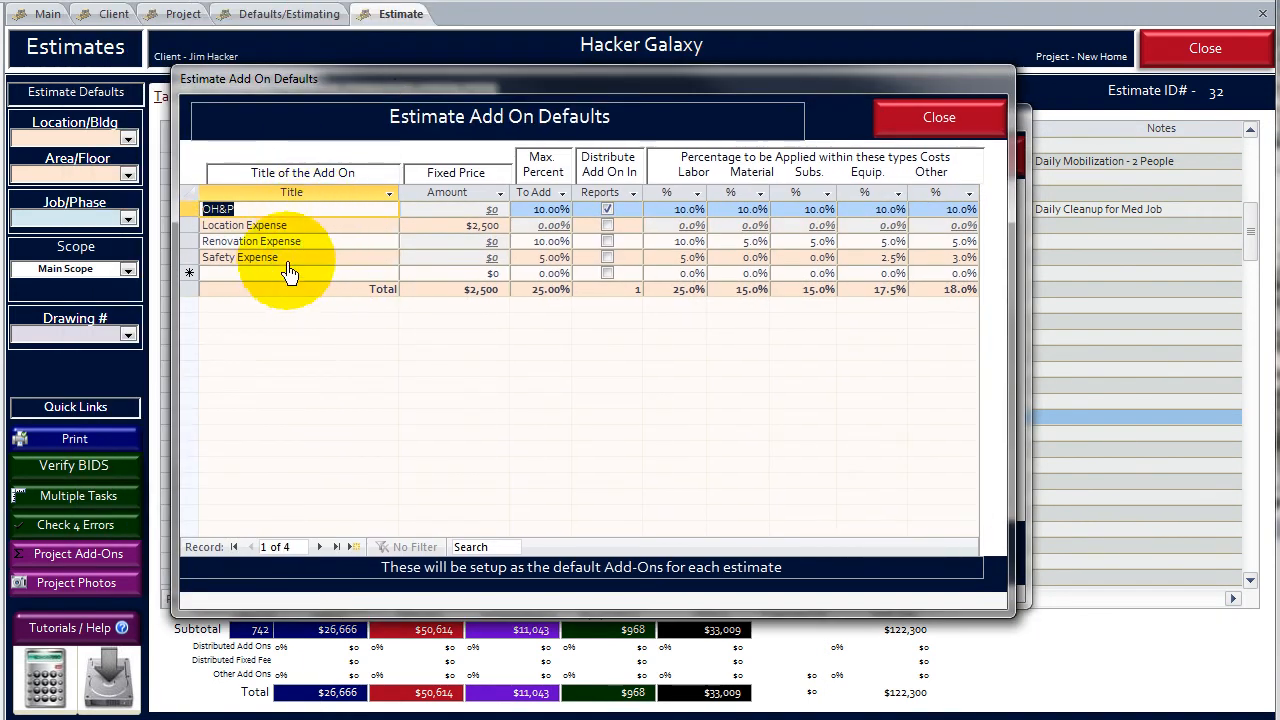
left_click(940, 120)
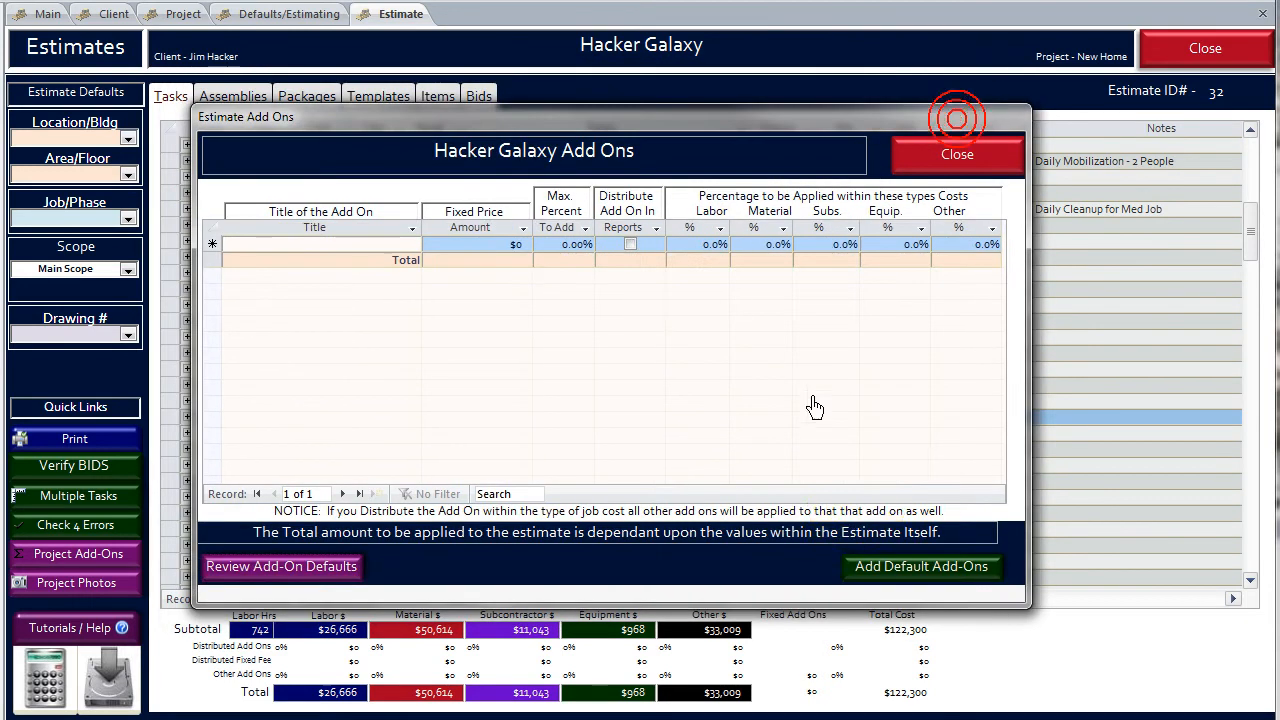
left_click(910, 569)
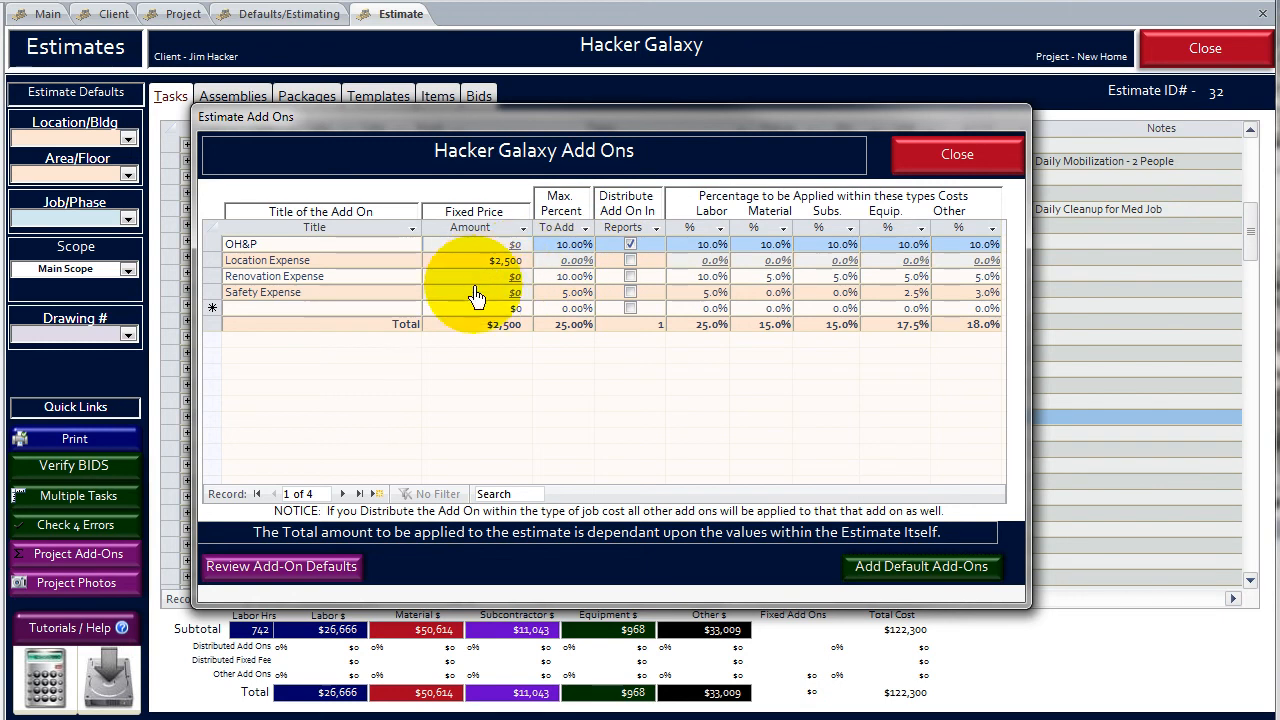
- Delete the Renovation Expense add-on and set the Location Expense fixed price to $3,750
left_click(212, 277)
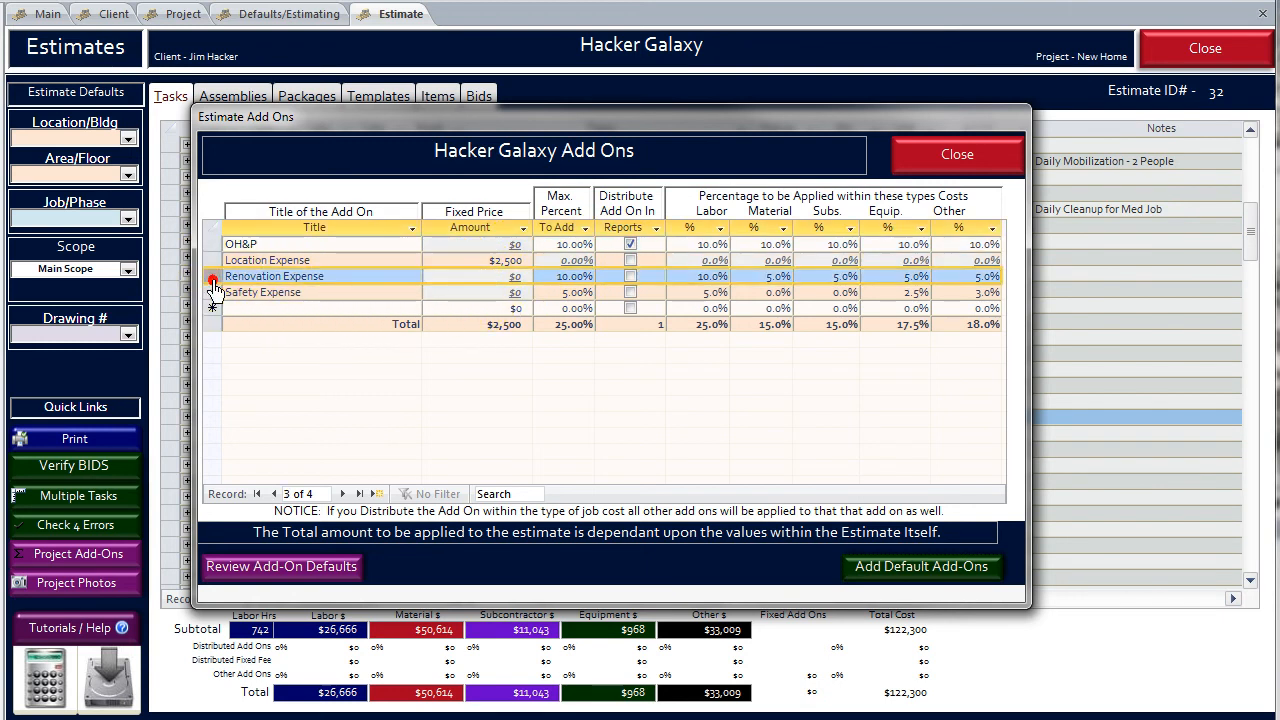
key("Delete")
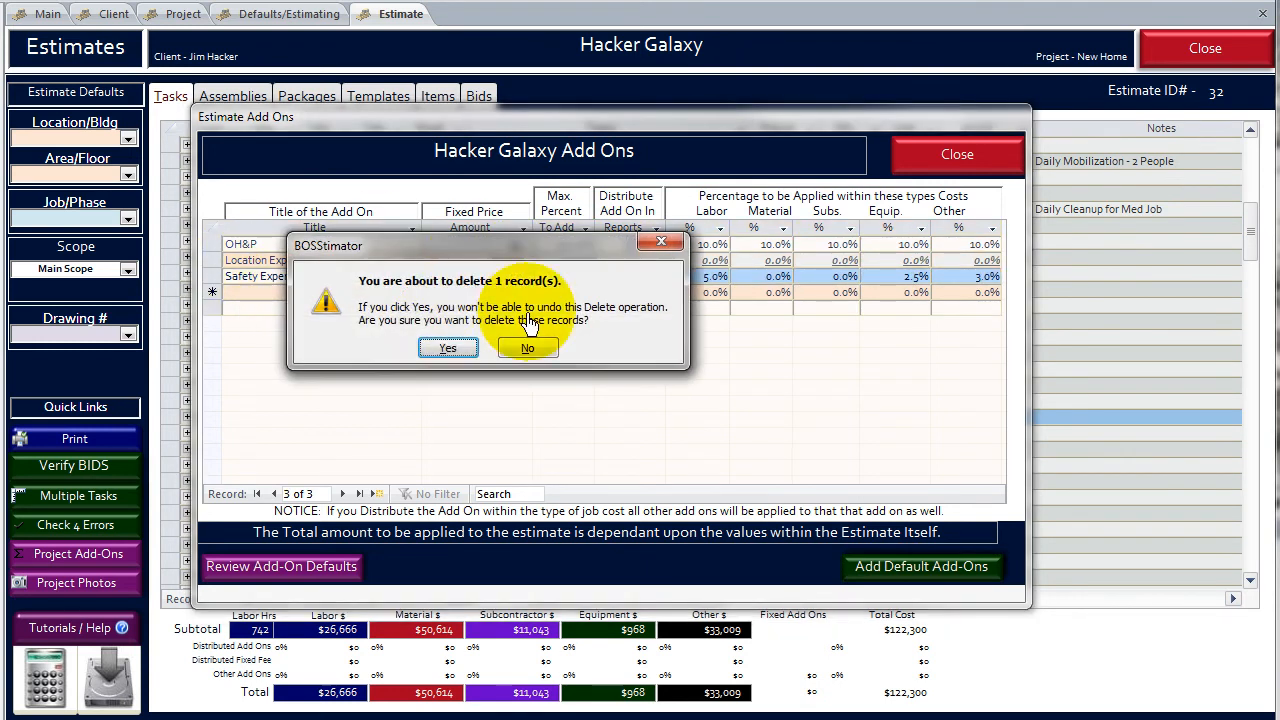
left_click(450, 350)
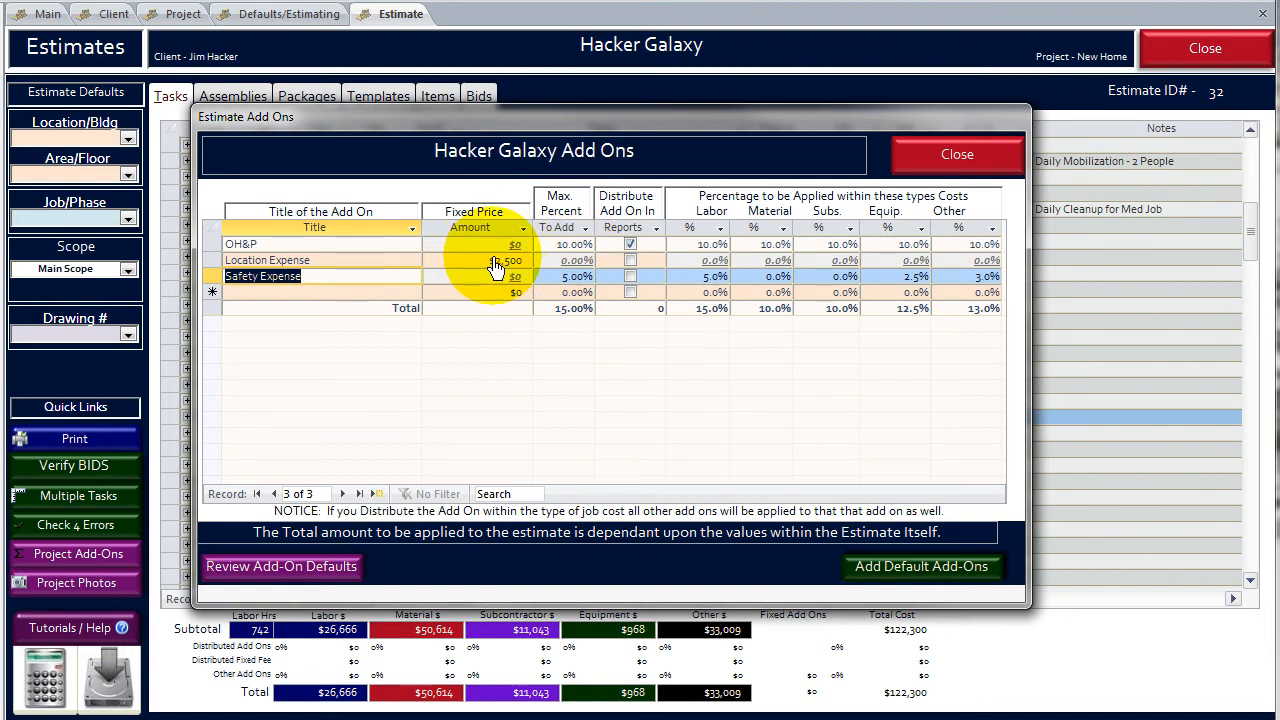
left_click(495, 261)
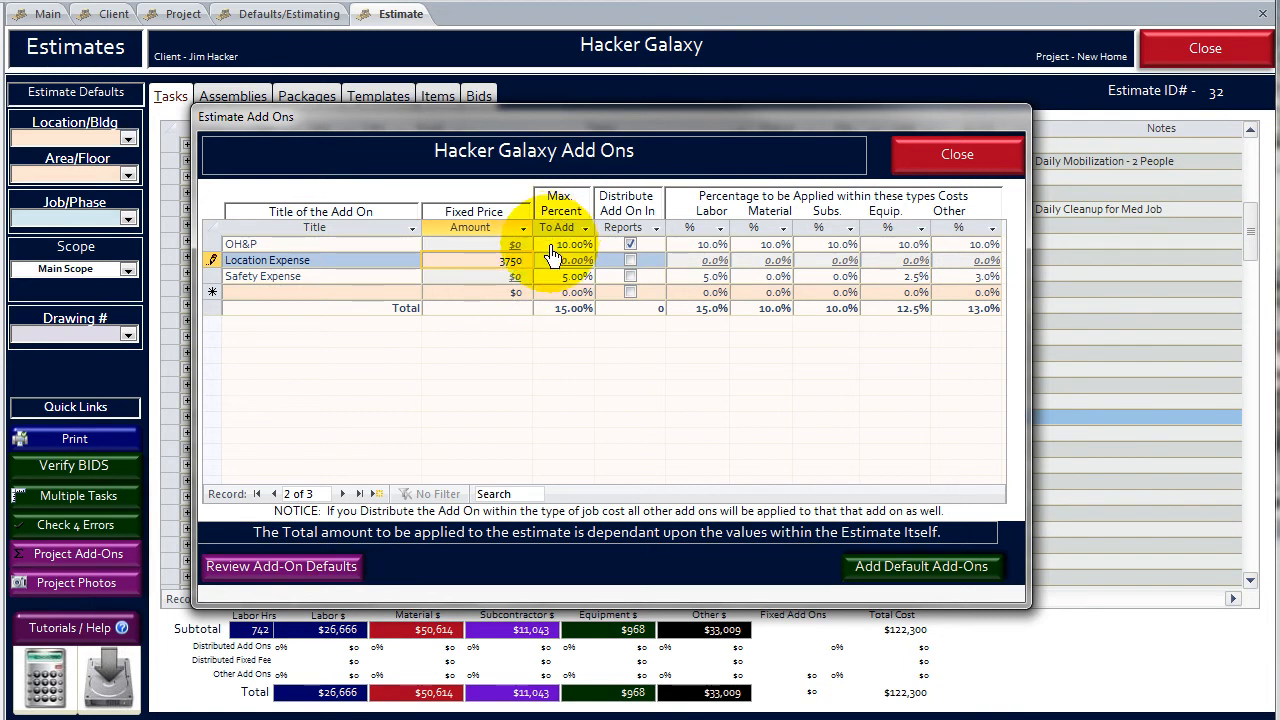
- Set the OH&P add-on to a 15% maximum, with 15% labor, 5% material, 15% subs, 2% equipment and 2% other, and update the estimate totals
left_click(568, 244)
type("15")
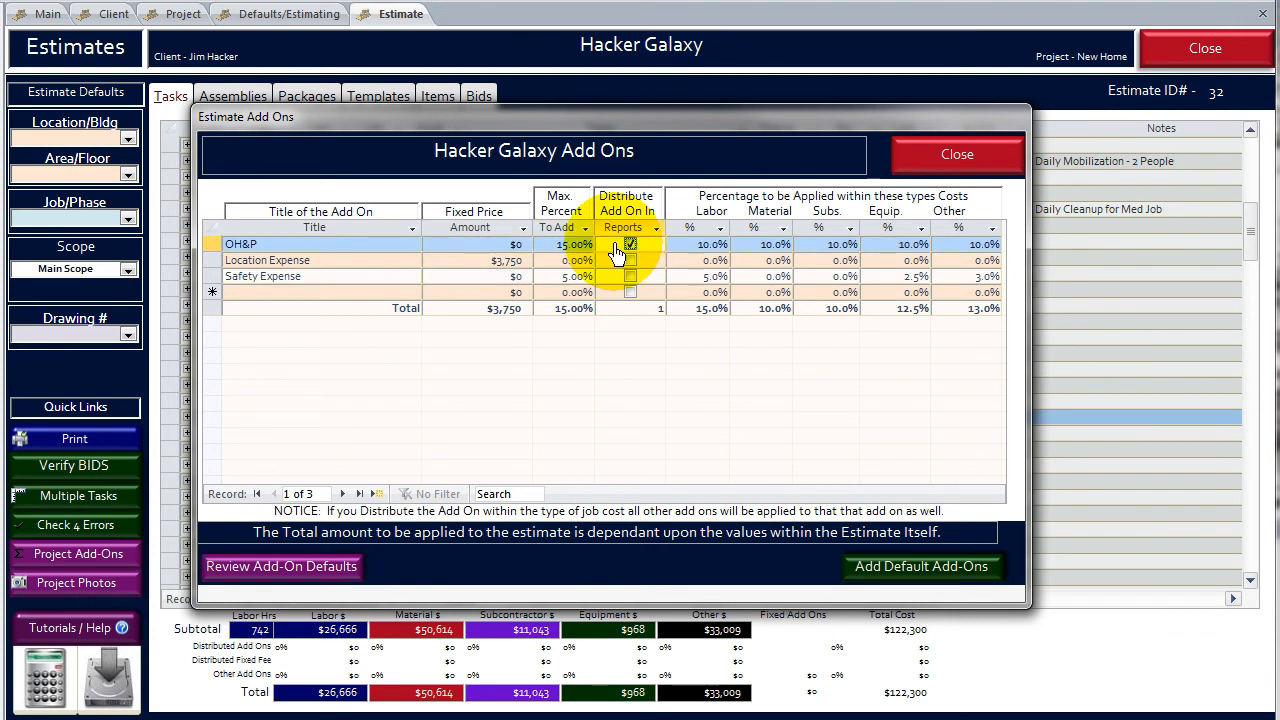
left_click(693, 244)
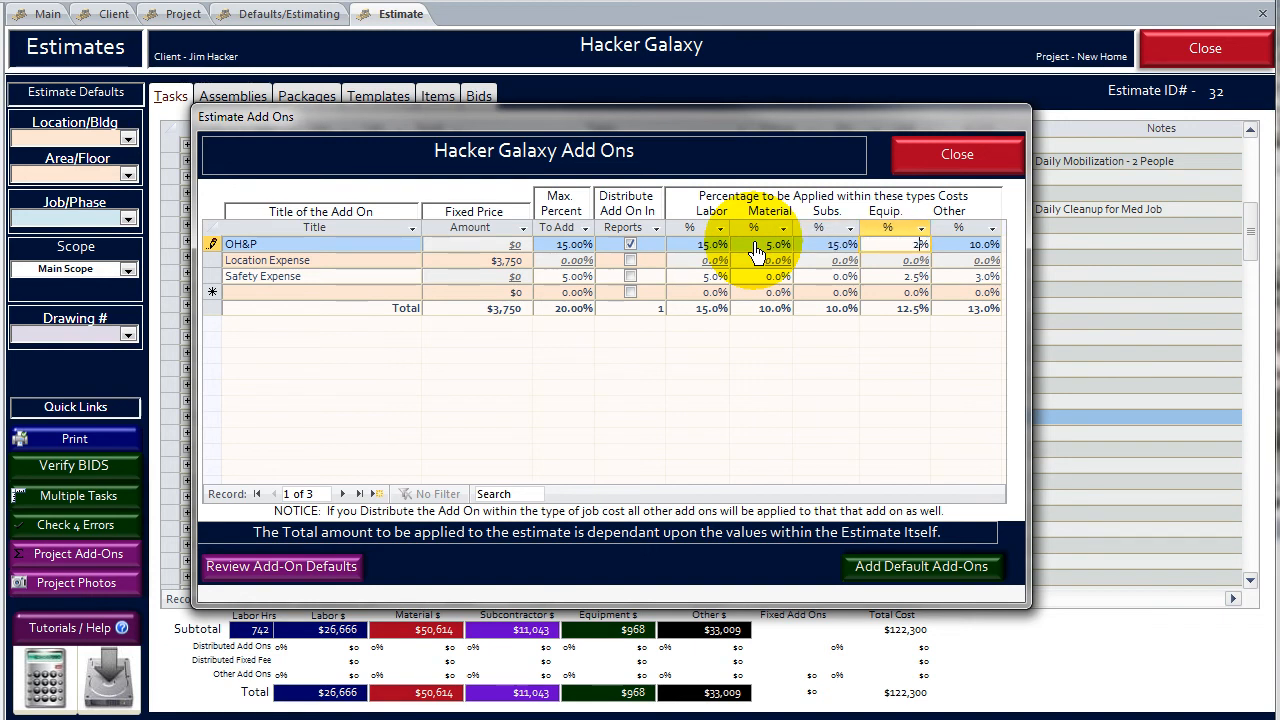
key("Return")
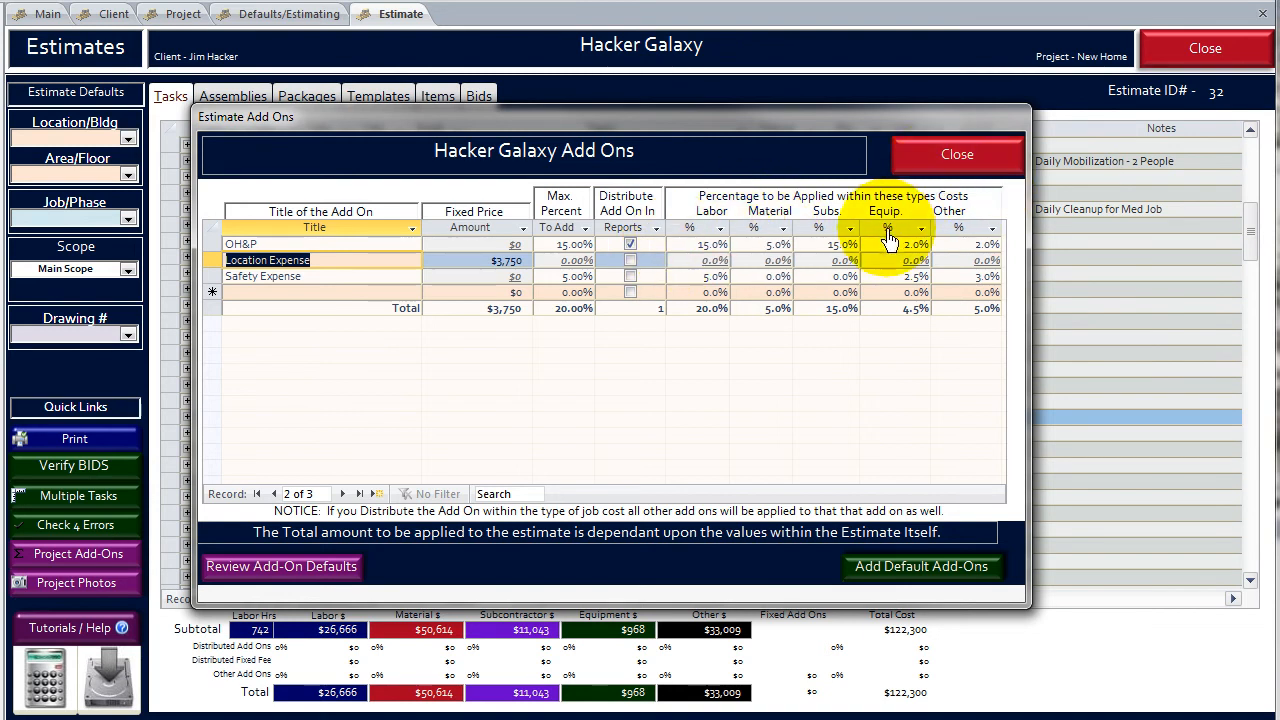
left_click(925, 174)
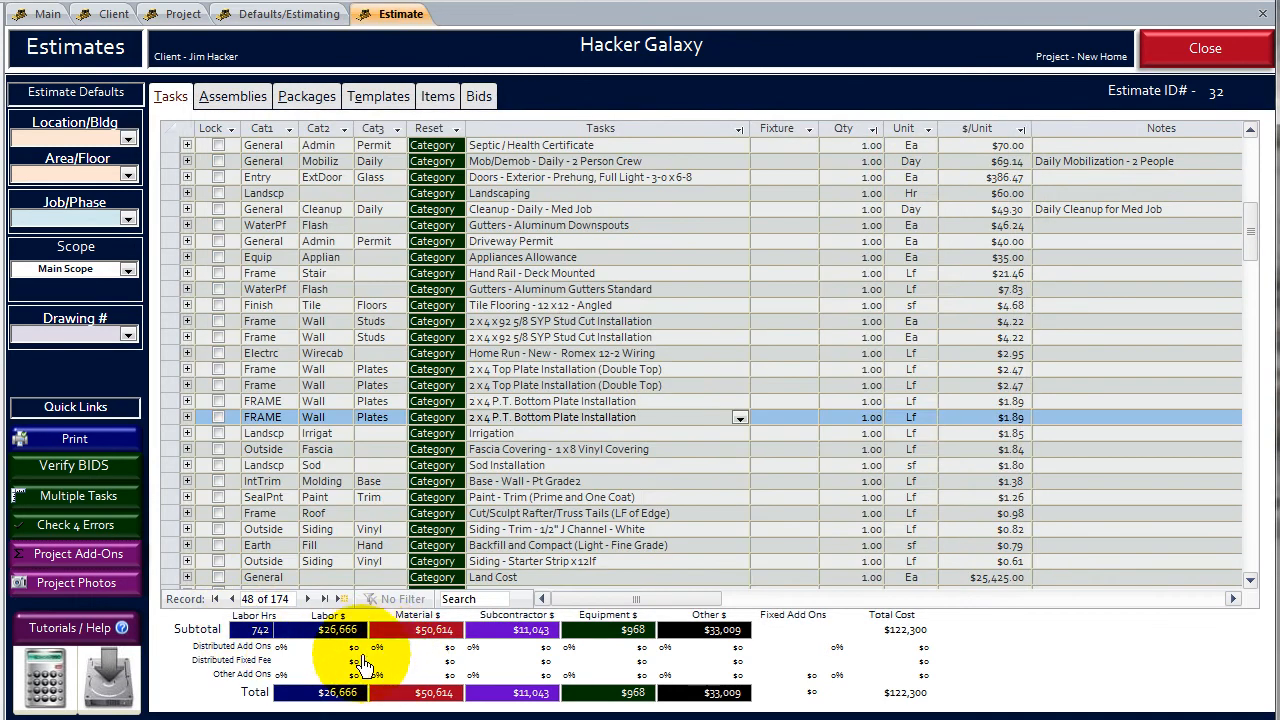
left_click(362, 680)
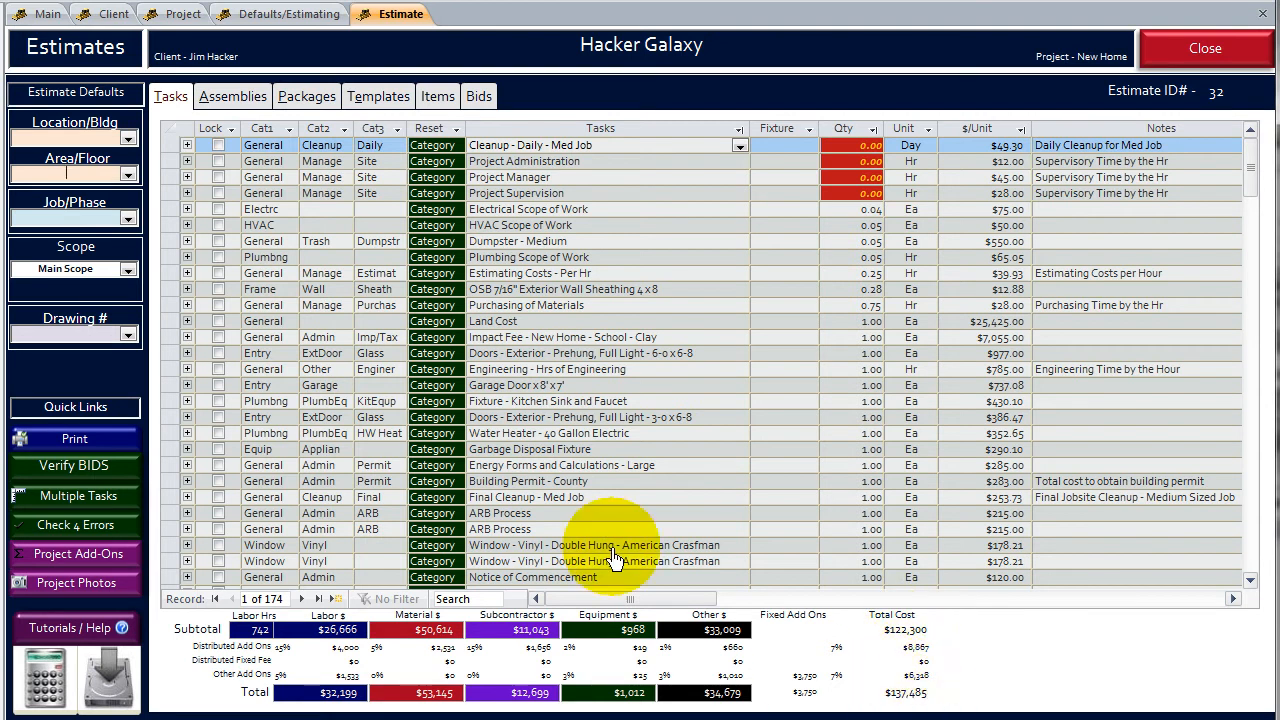
- Set the quantity of the Supervision and General Project Cost assembly to 40 days
left_click(600, 303)
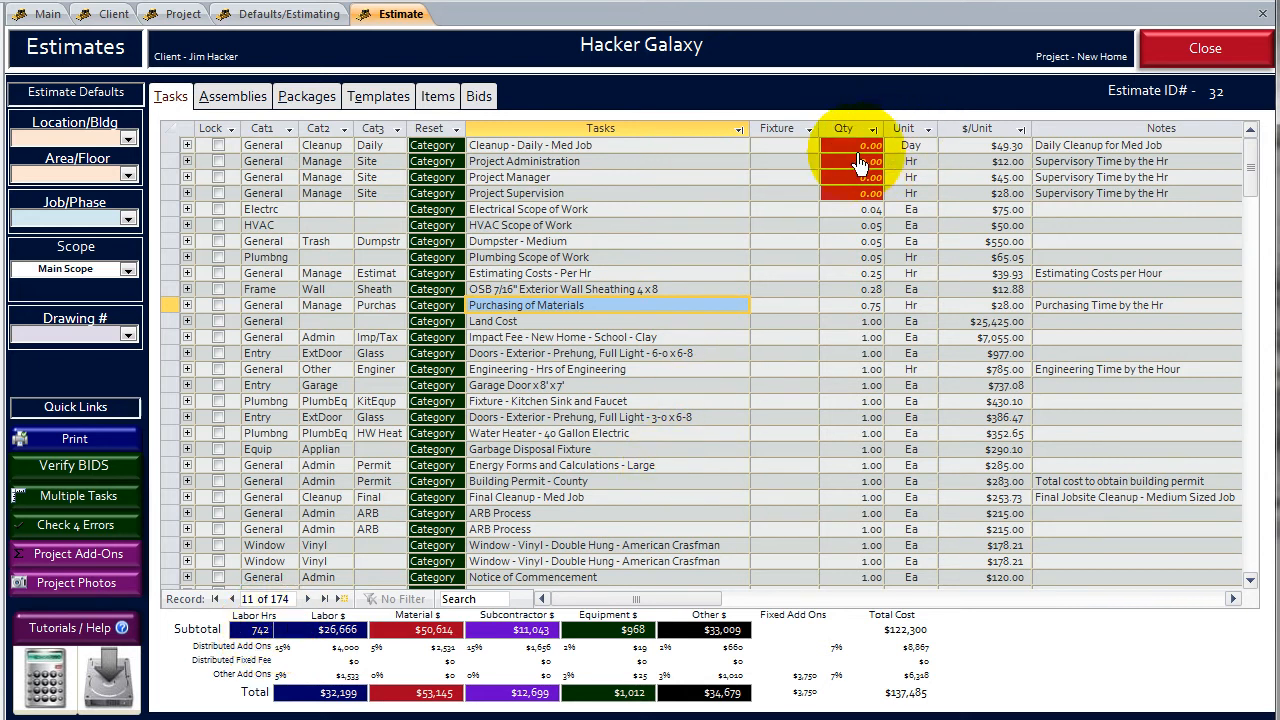
left_click(236, 96)
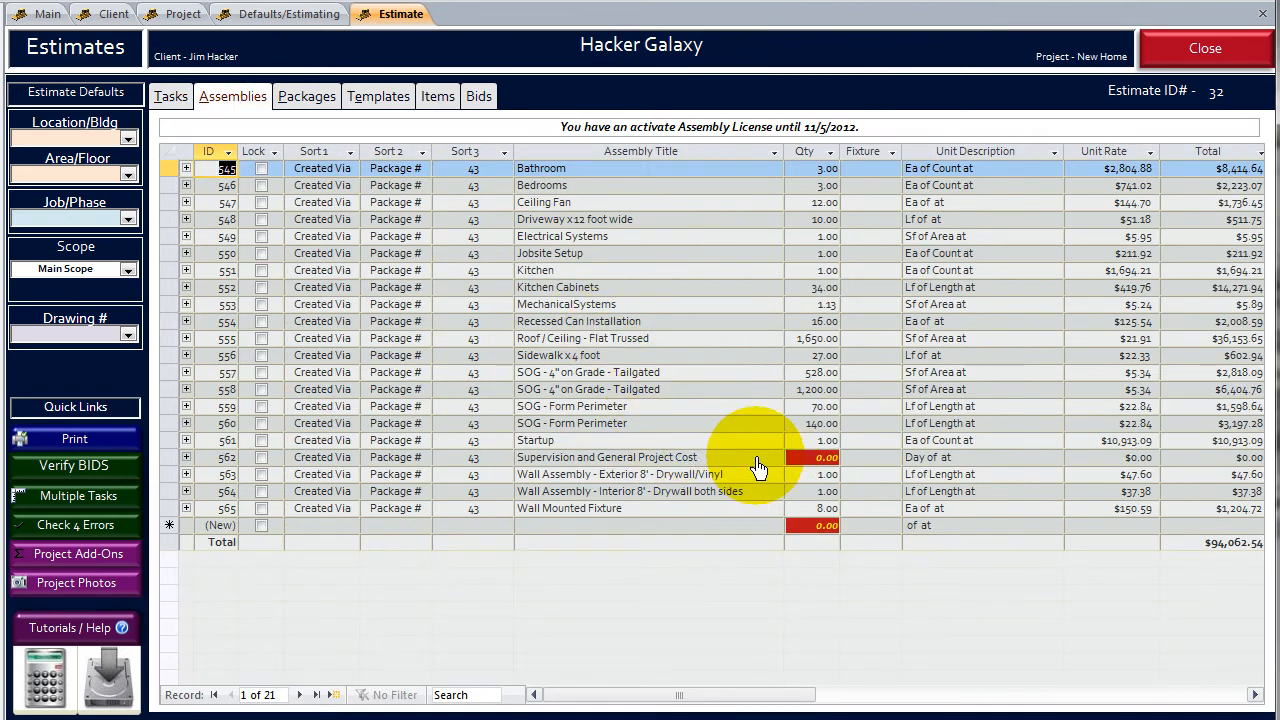
left_click(826, 462)
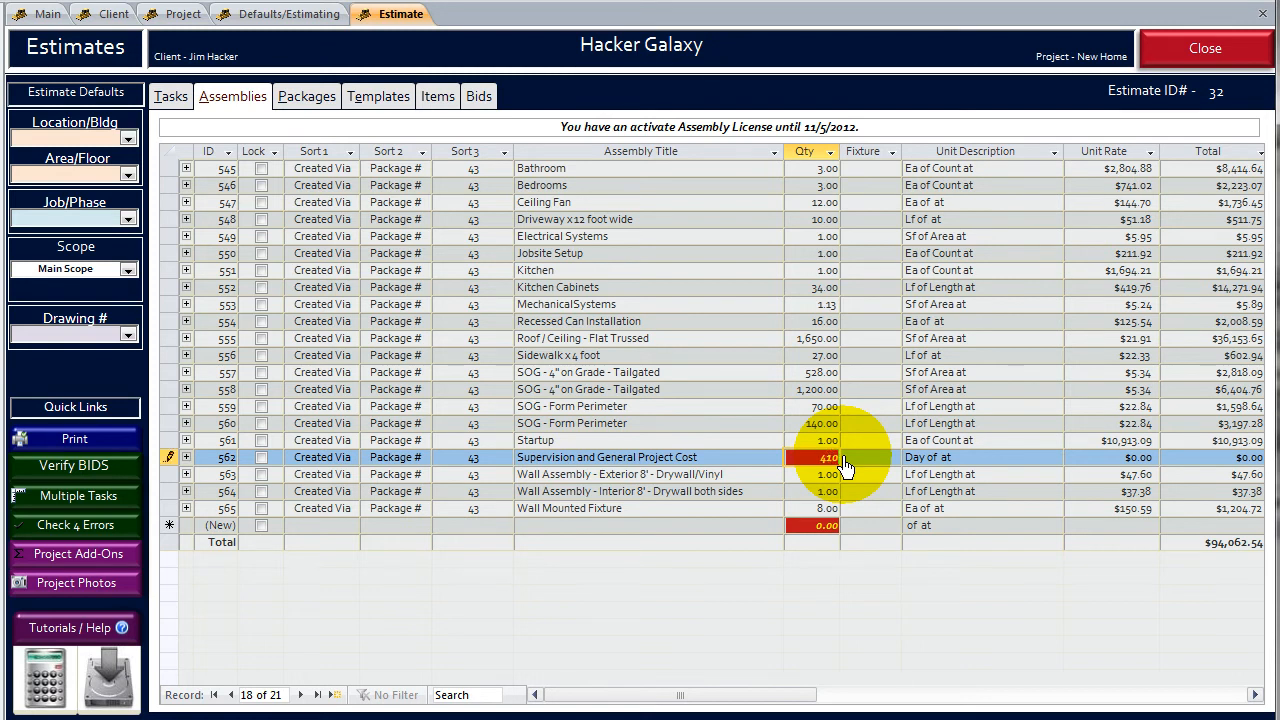
left_click(686, 427)
left_click(578, 383)
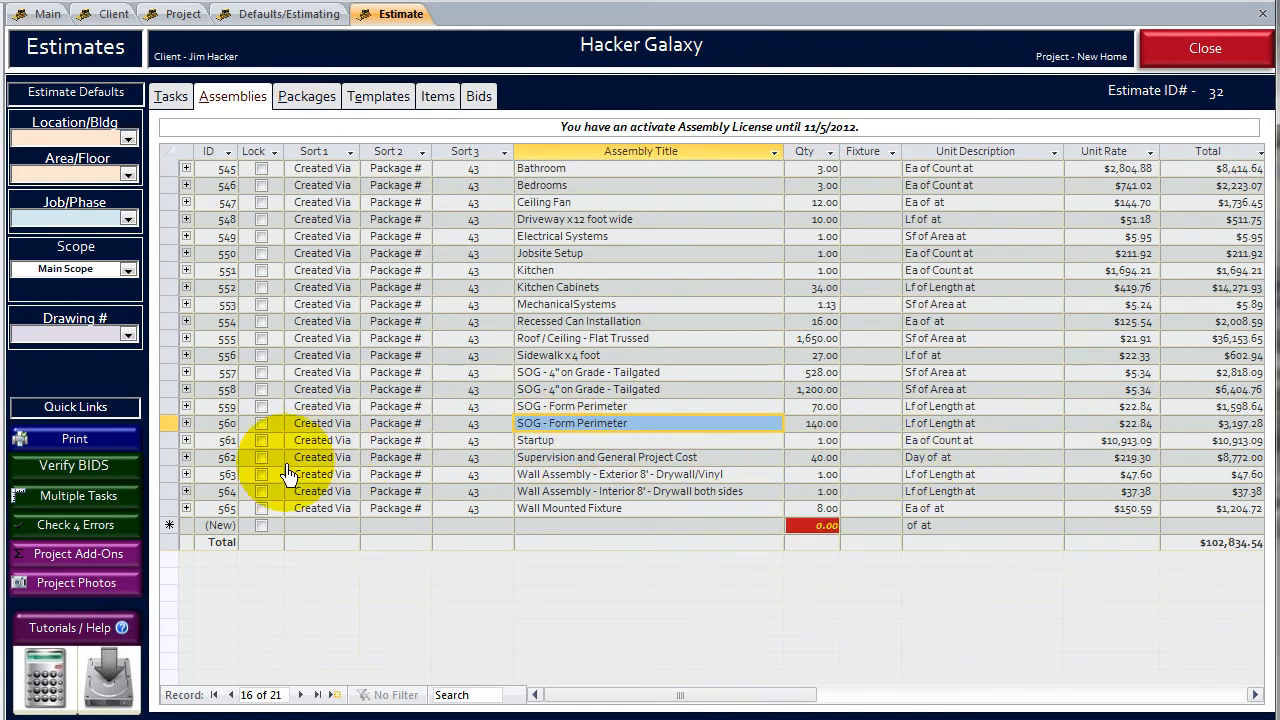
- Review the tasks inside the Supervision and General Project Cost assembly and check the estimate's updated task quantities and totals
left_click(186, 457)
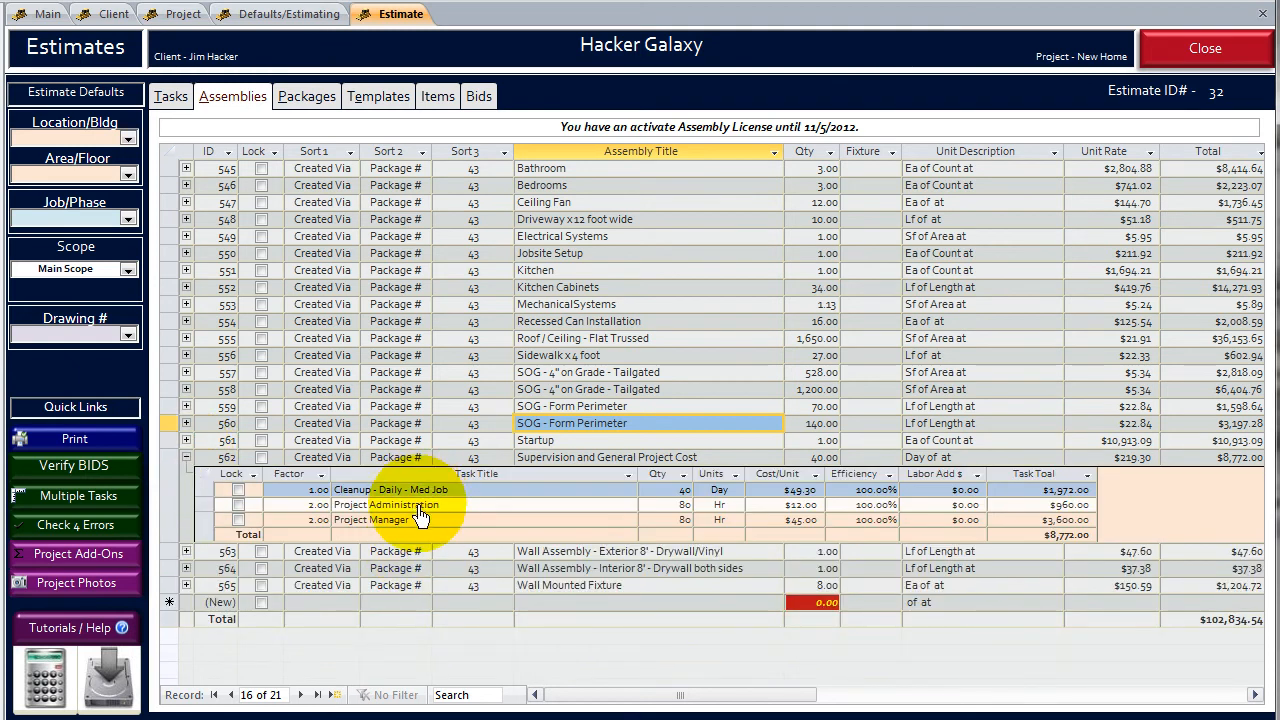
left_click(186, 457)
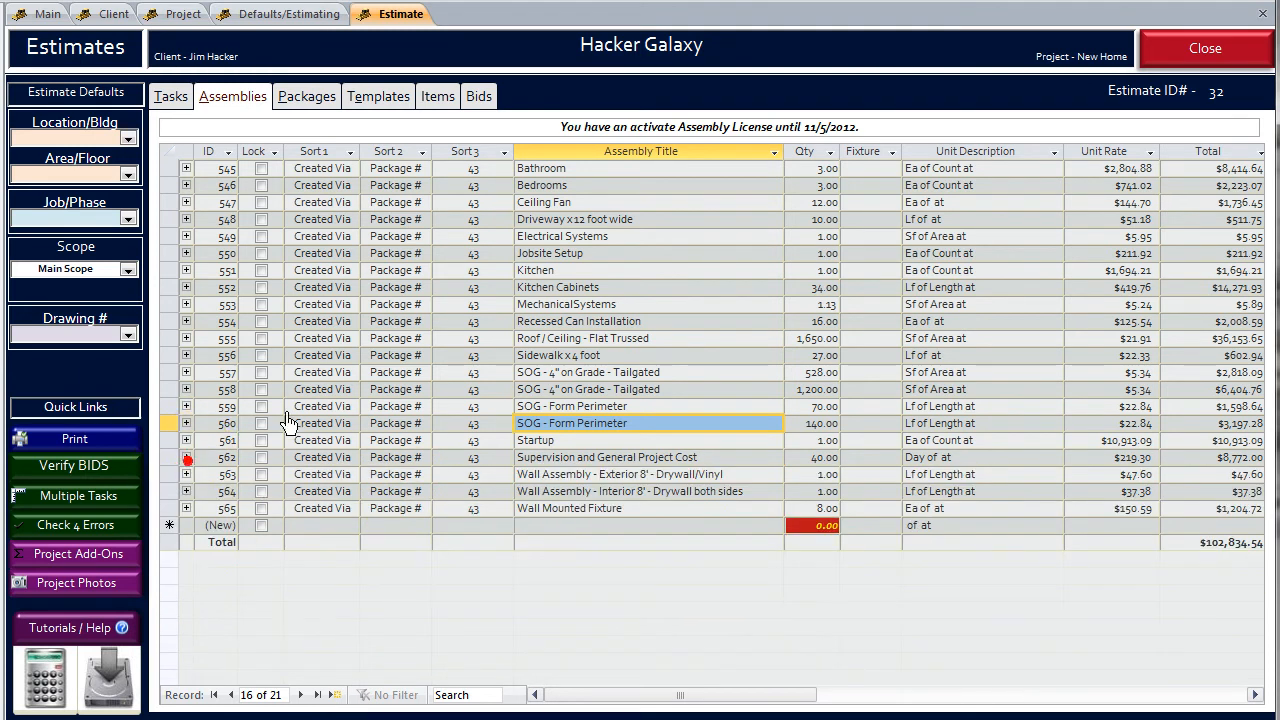
left_click(655, 322)
left_click(171, 97)
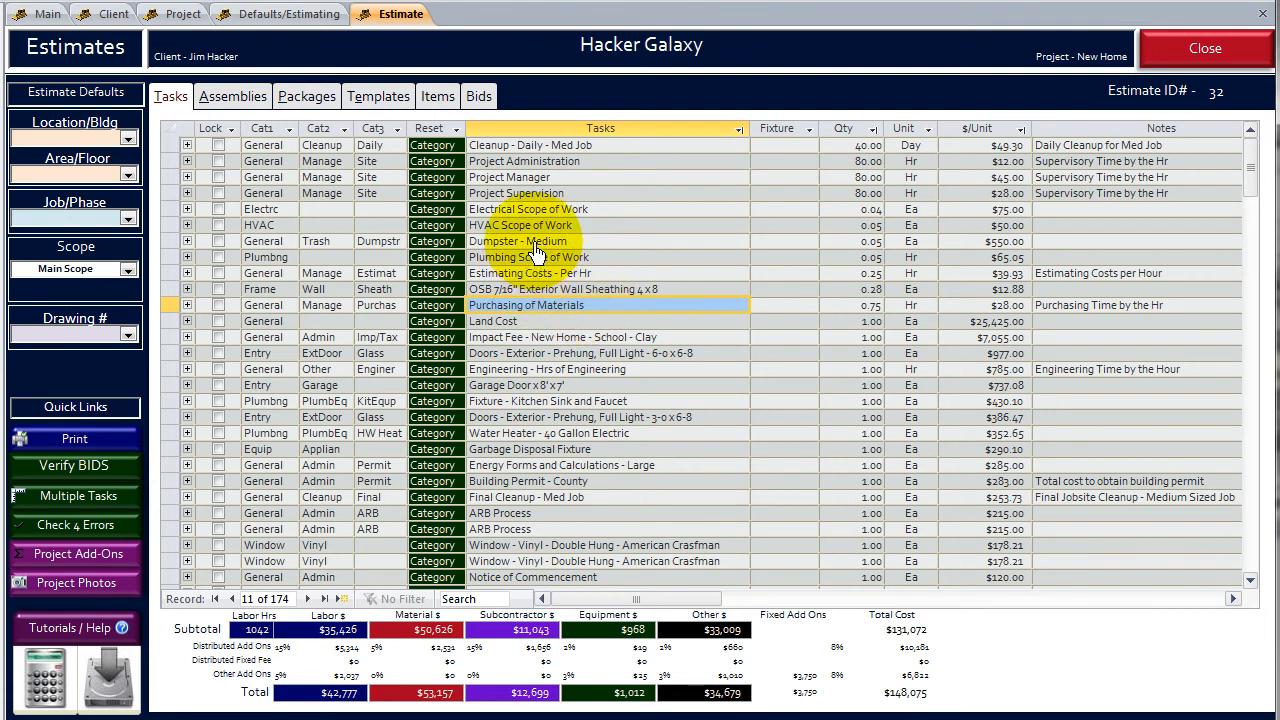
- Create a new bid in the estimate using the Framing bid package
left_click(425, 95)
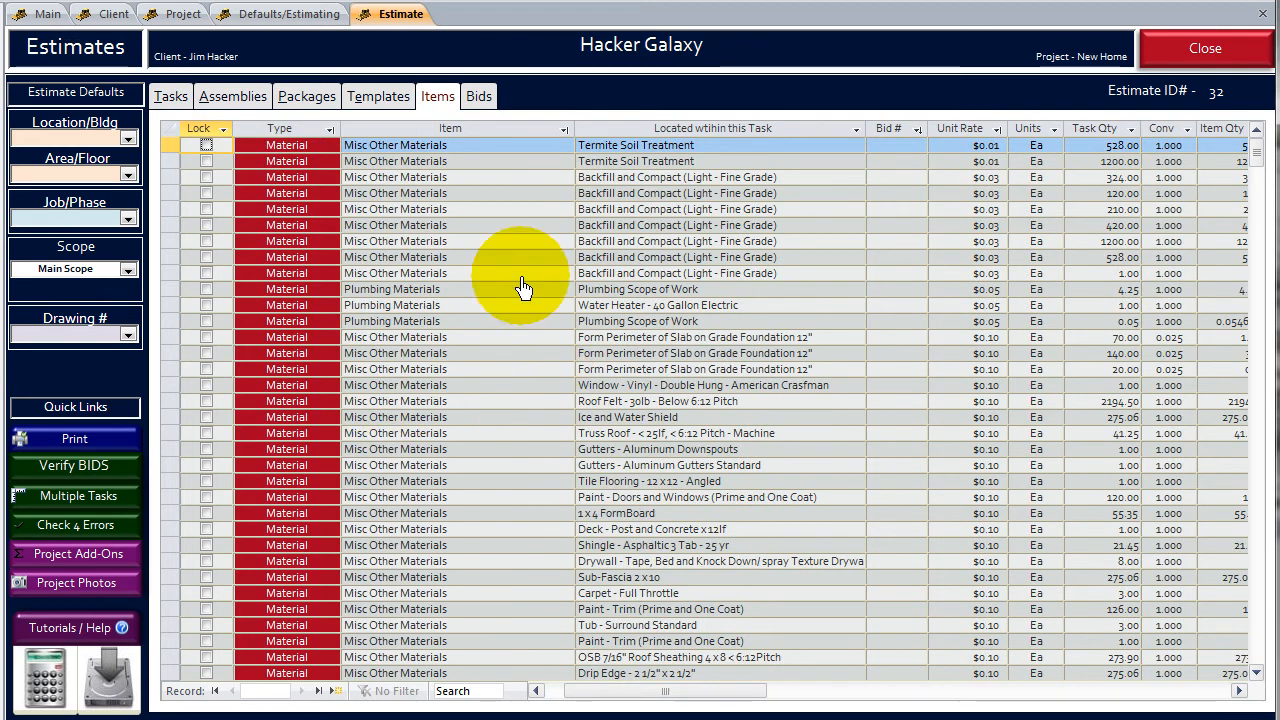
left_click(479, 97)
left_click(362, 172)
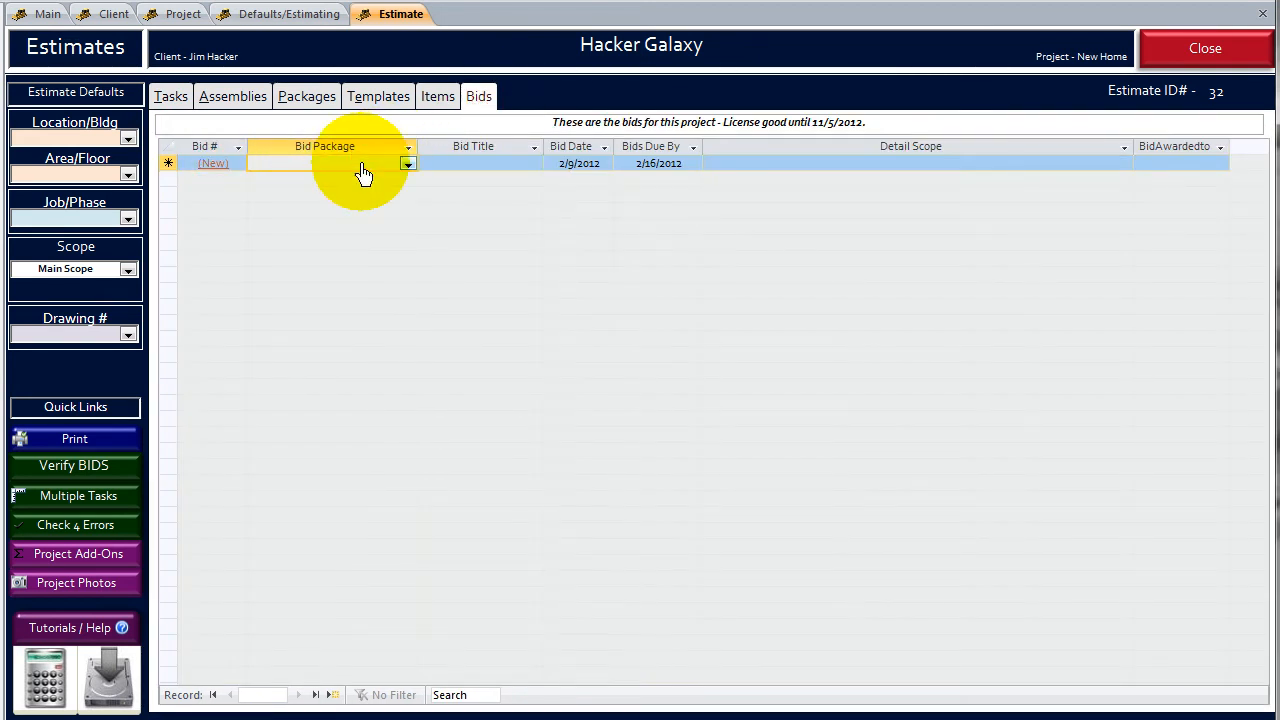
type("framing")
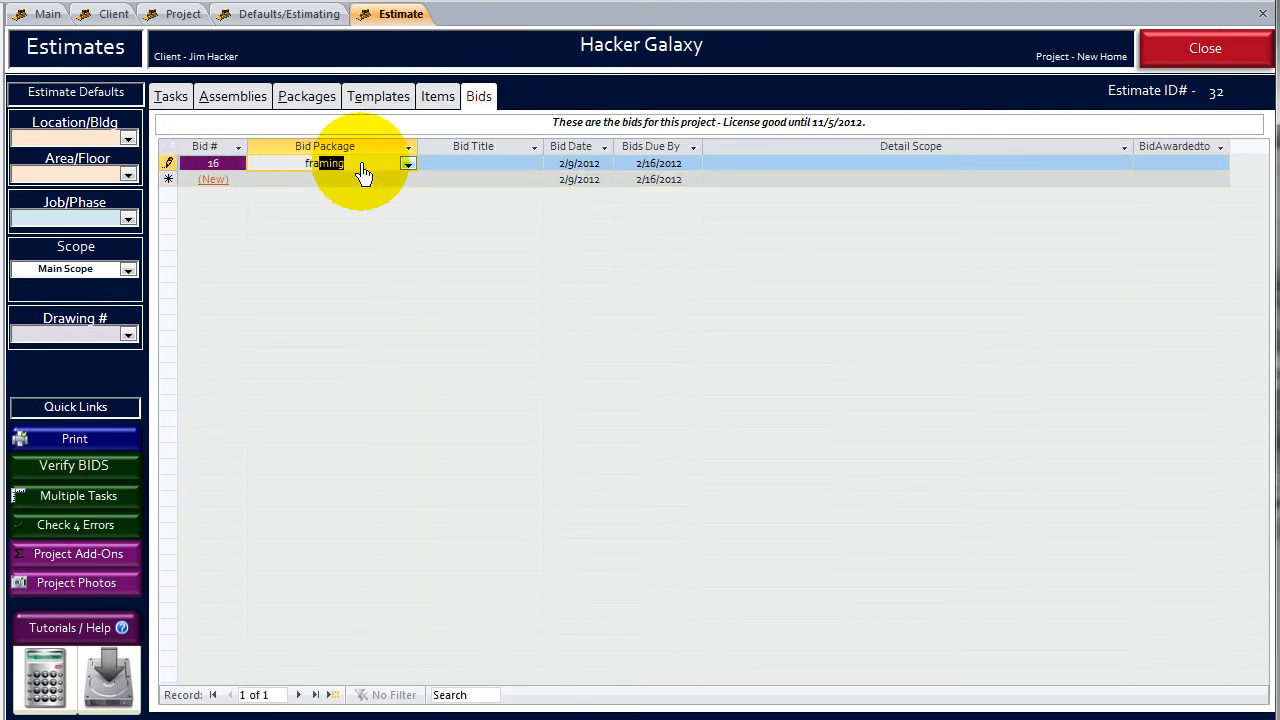
key("Tab")
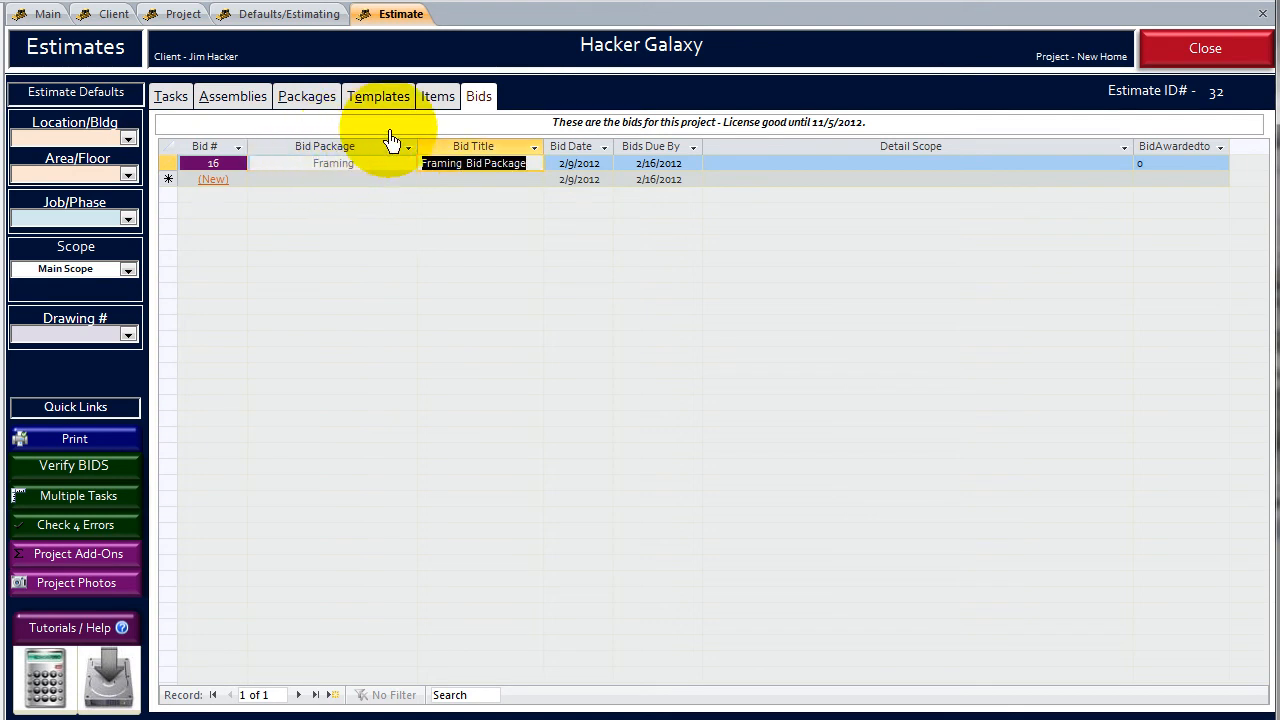
- Look over the estimate's items and open the Framing bid package to view its bid items
left_click(438, 98)
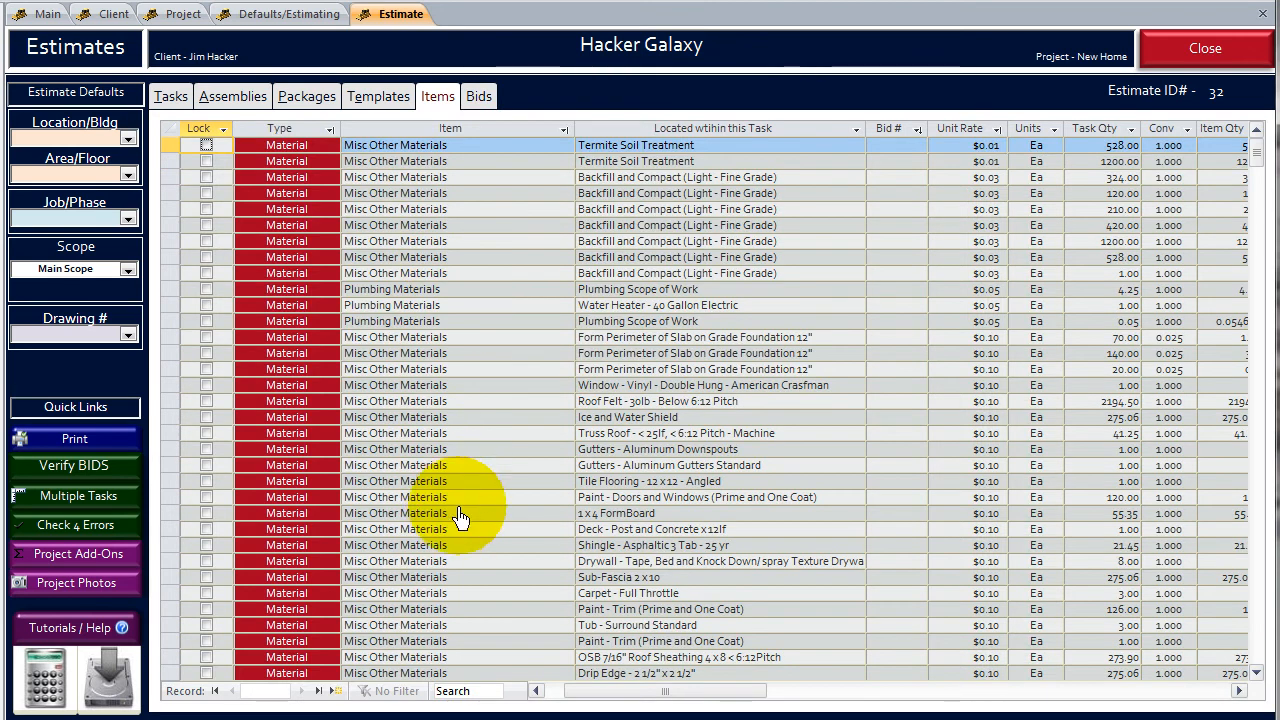
left_click(480, 96)
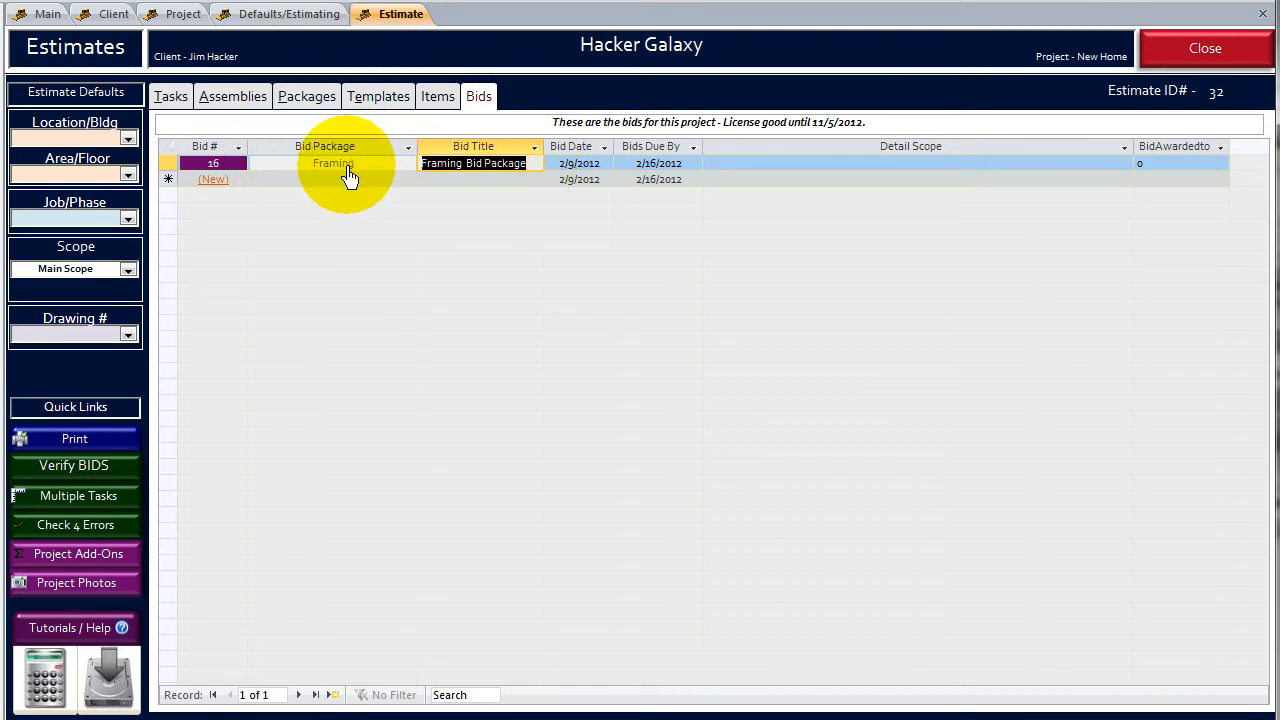
left_click(228, 175)
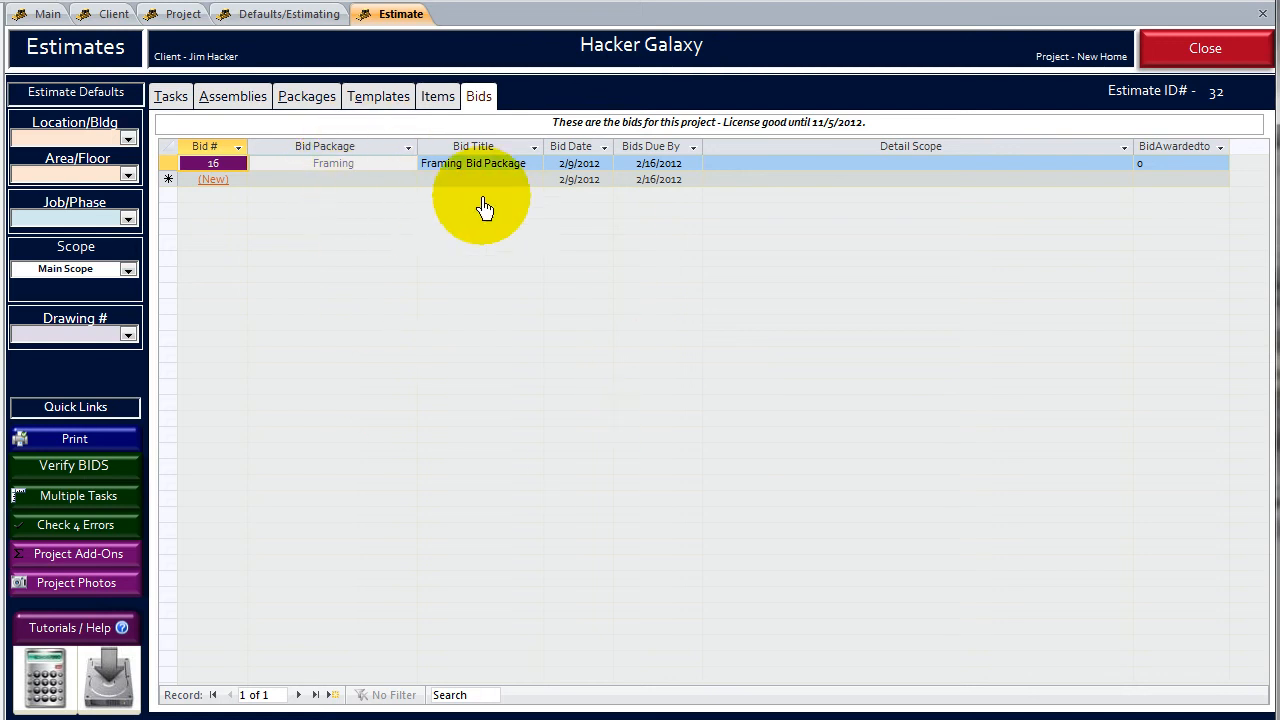
left_click(471, 164)
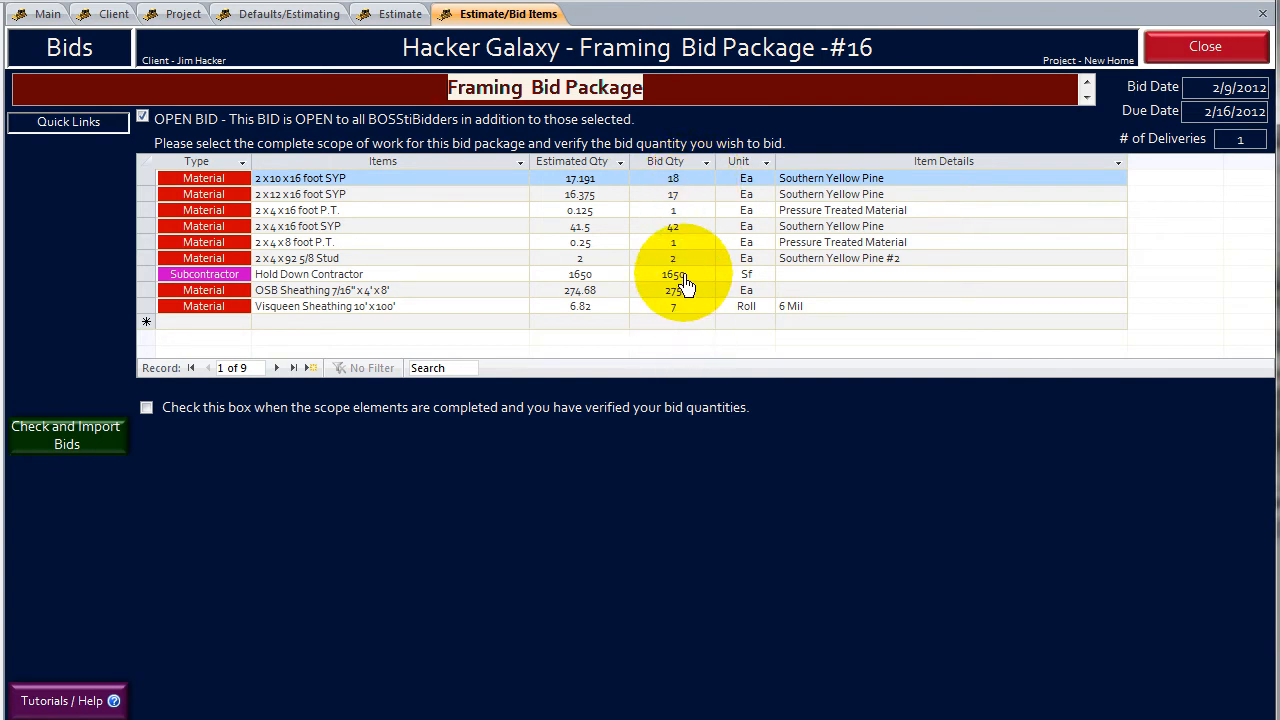
- Delete the Hold Down Contractor subcontractor item from the Framing bid package
left_click(148, 276)
key("Delete")
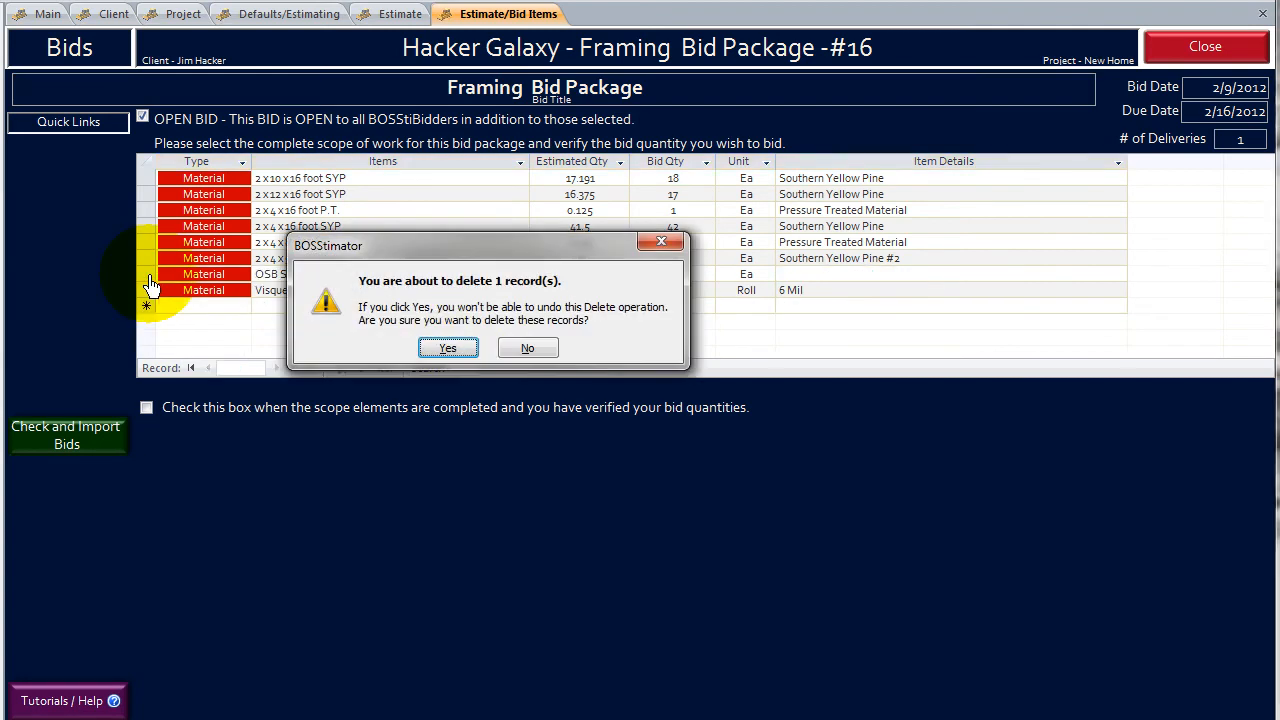
left_click(477, 349)
left_click(406, 261)
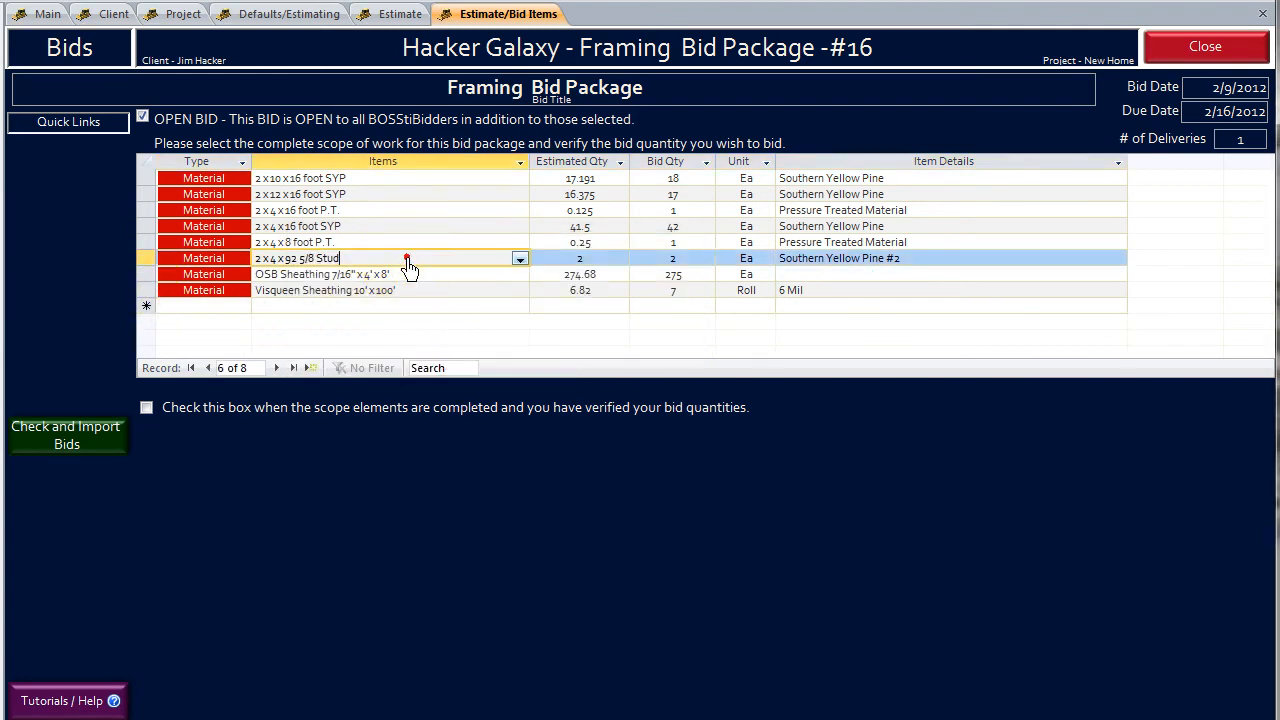
- Add the Doors - Exterior - Prehung, Full Light, 3-0x6-8 item to the Framing bid package
left_click(473, 308)
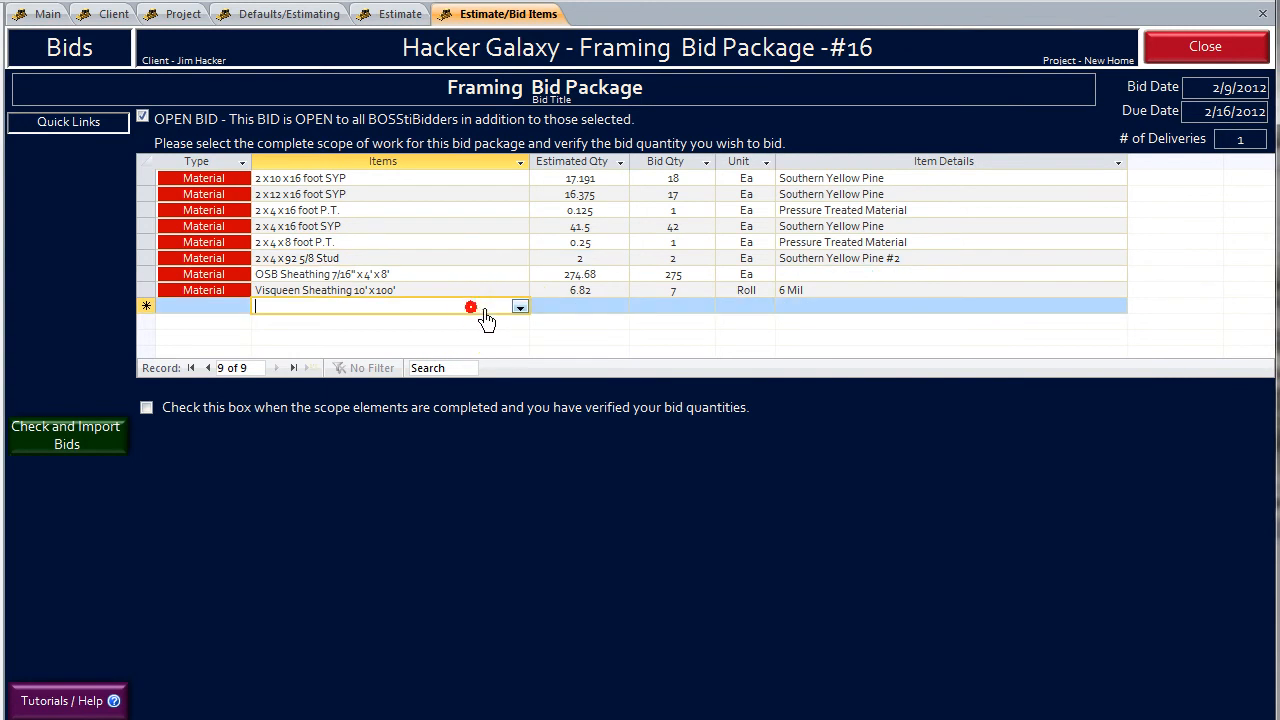
left_click(519, 308)
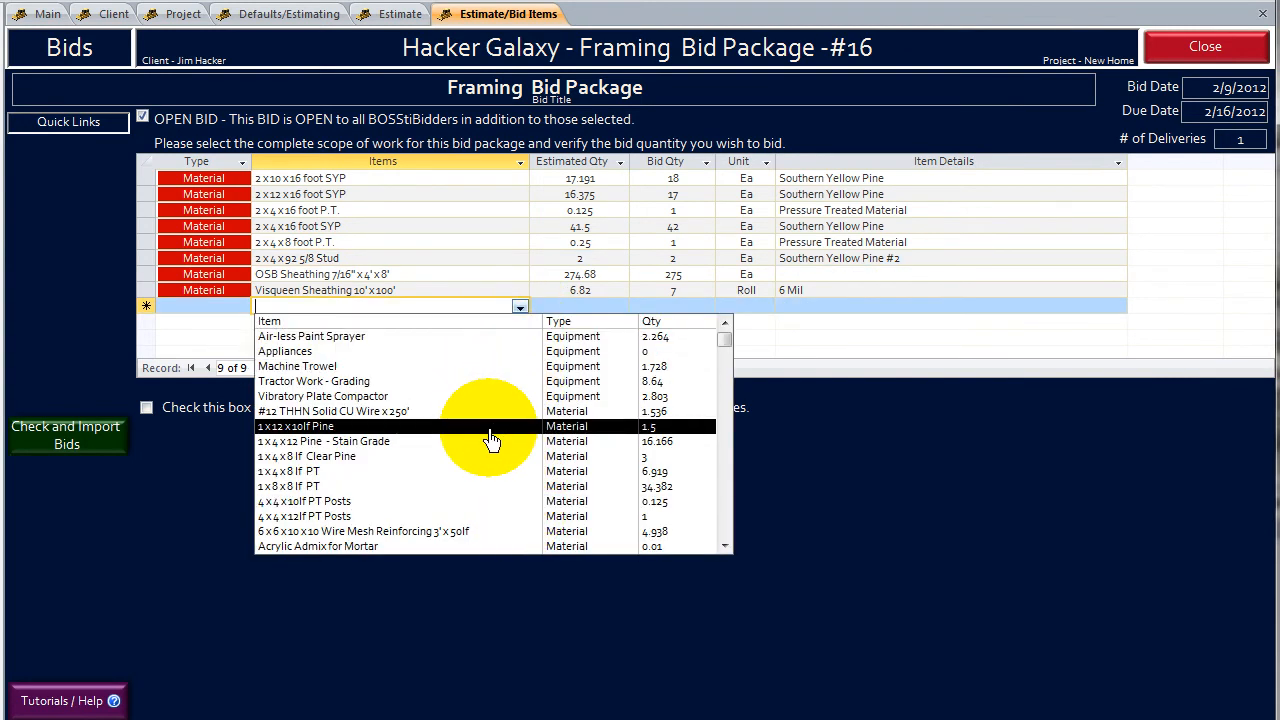
scroll(490, 440, "down", 6)
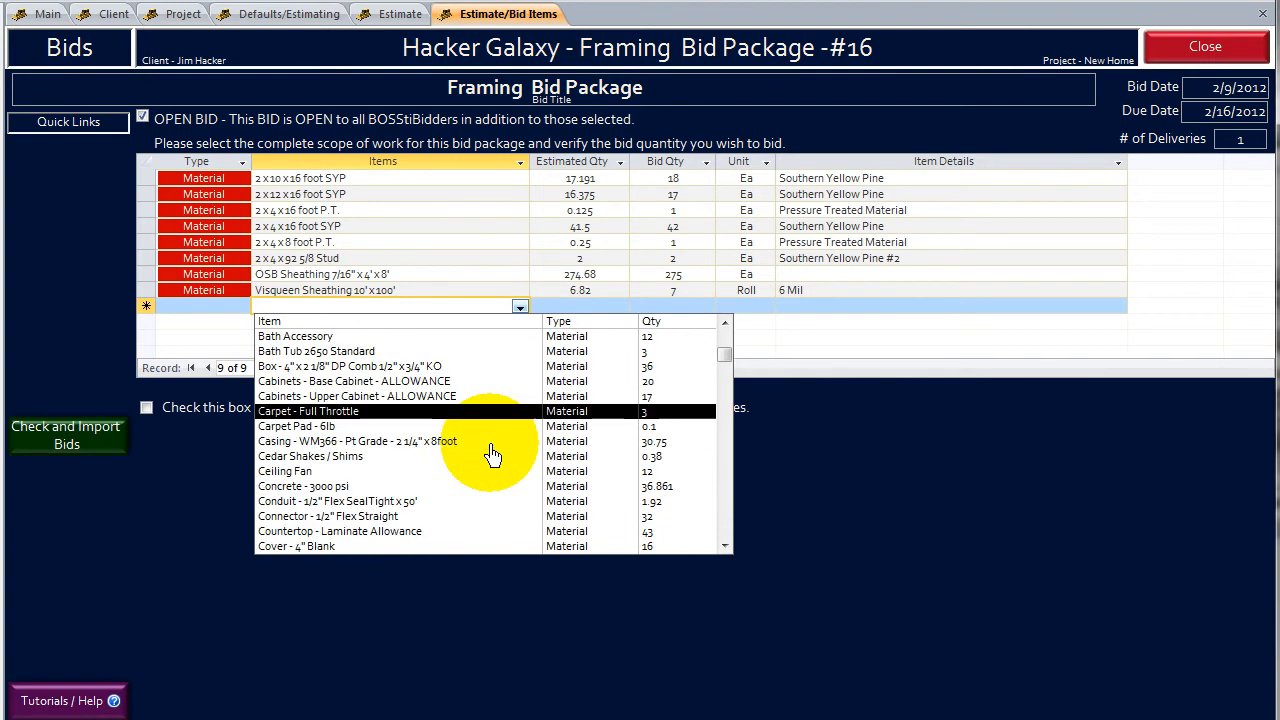
scroll(487, 455, "down", 2)
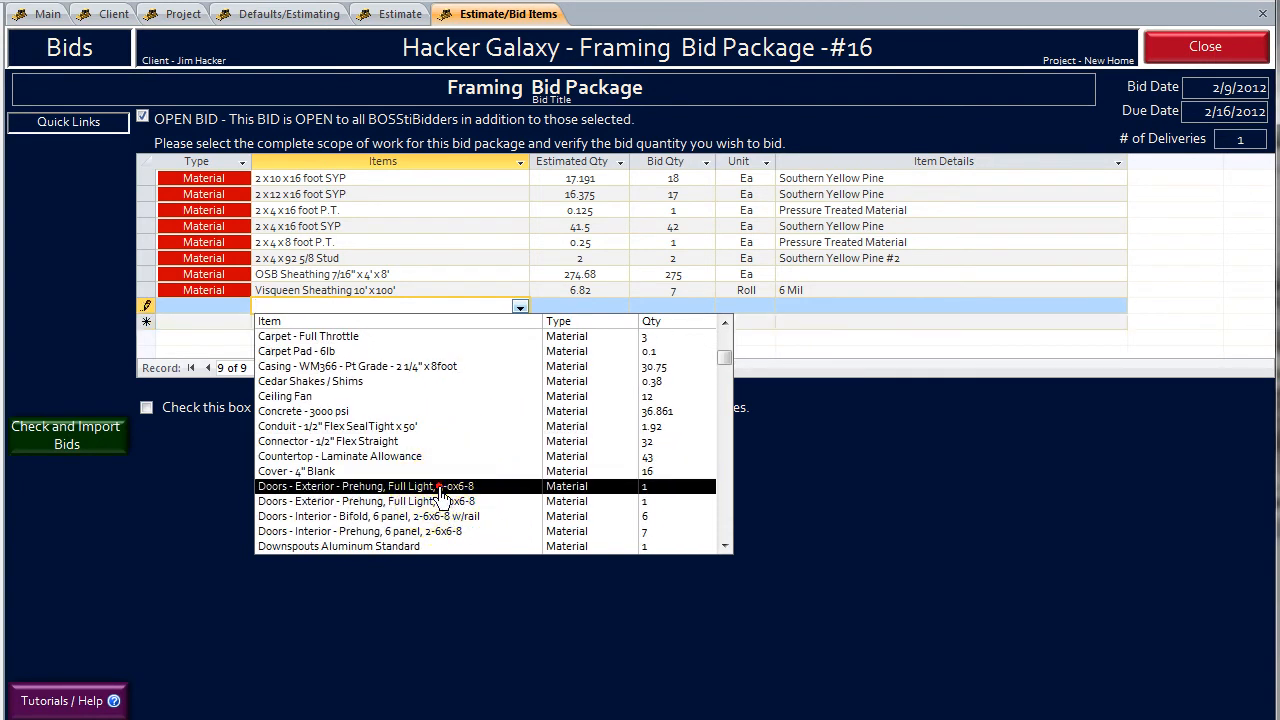
left_click(432, 486)
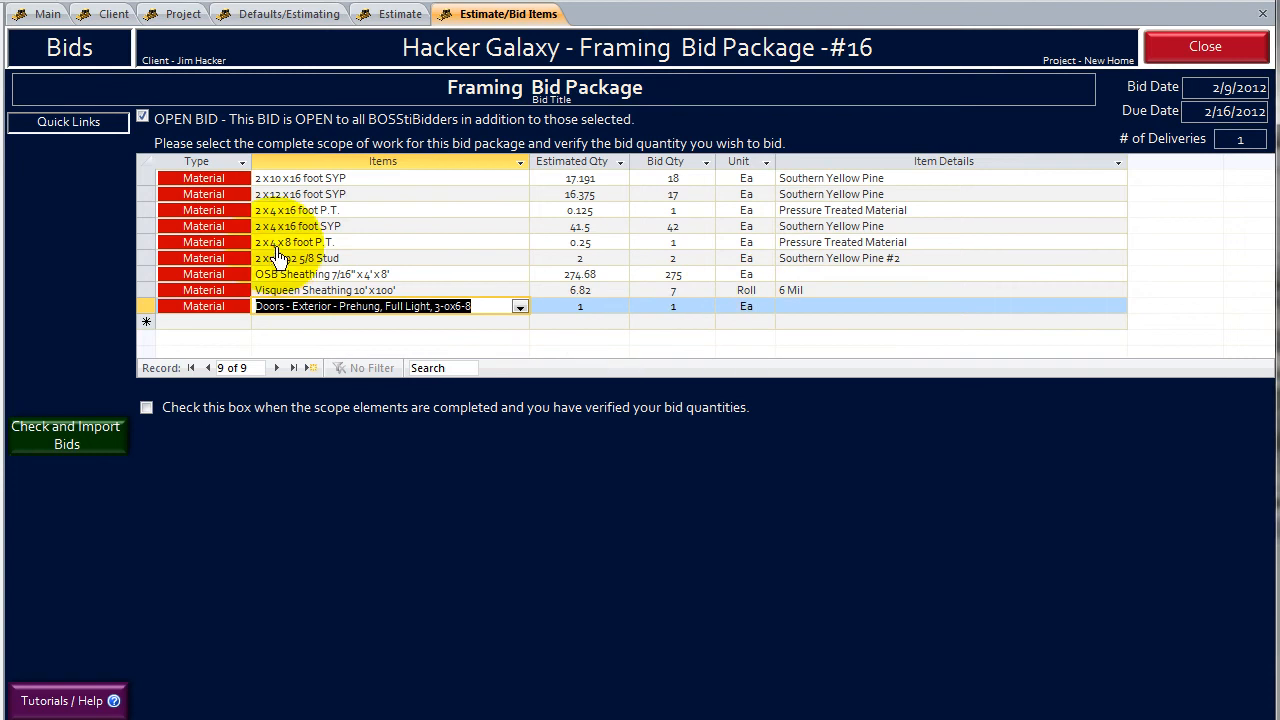
left_click(310, 242)
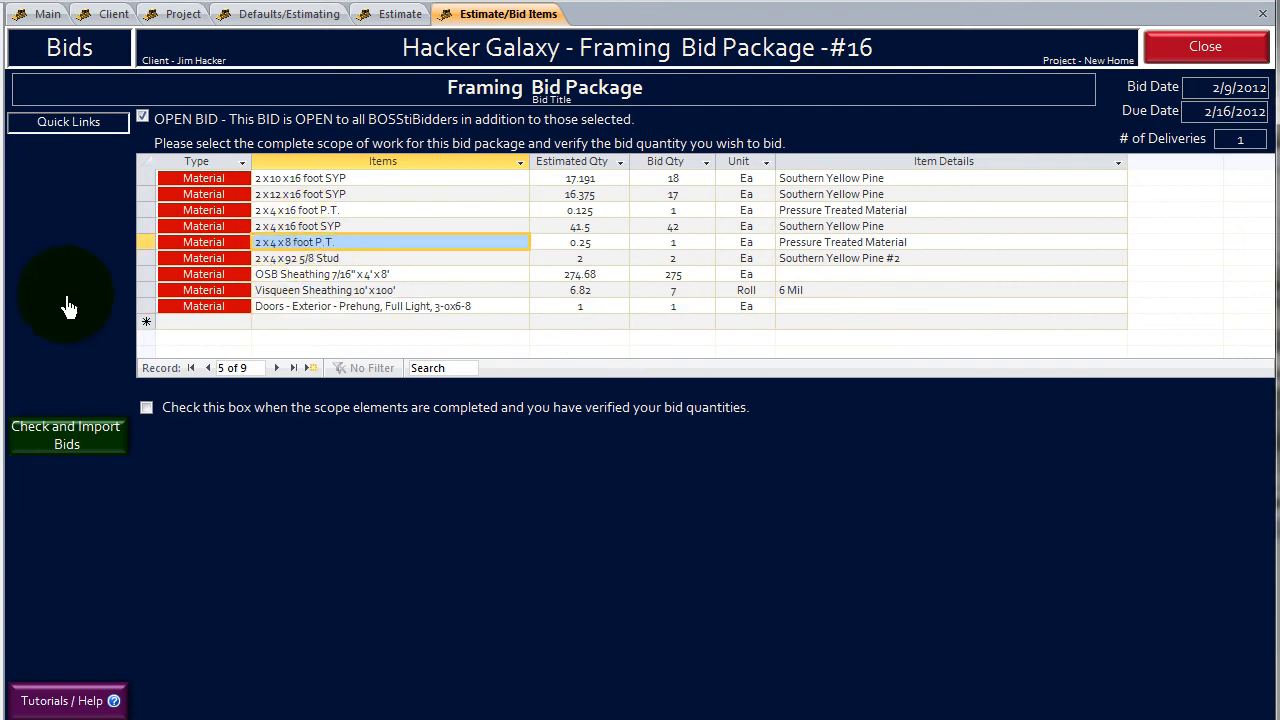
- Mark the Framing bid scope as complete and find its vendors, expanding Home Depot's list of items
left_click(147, 408)
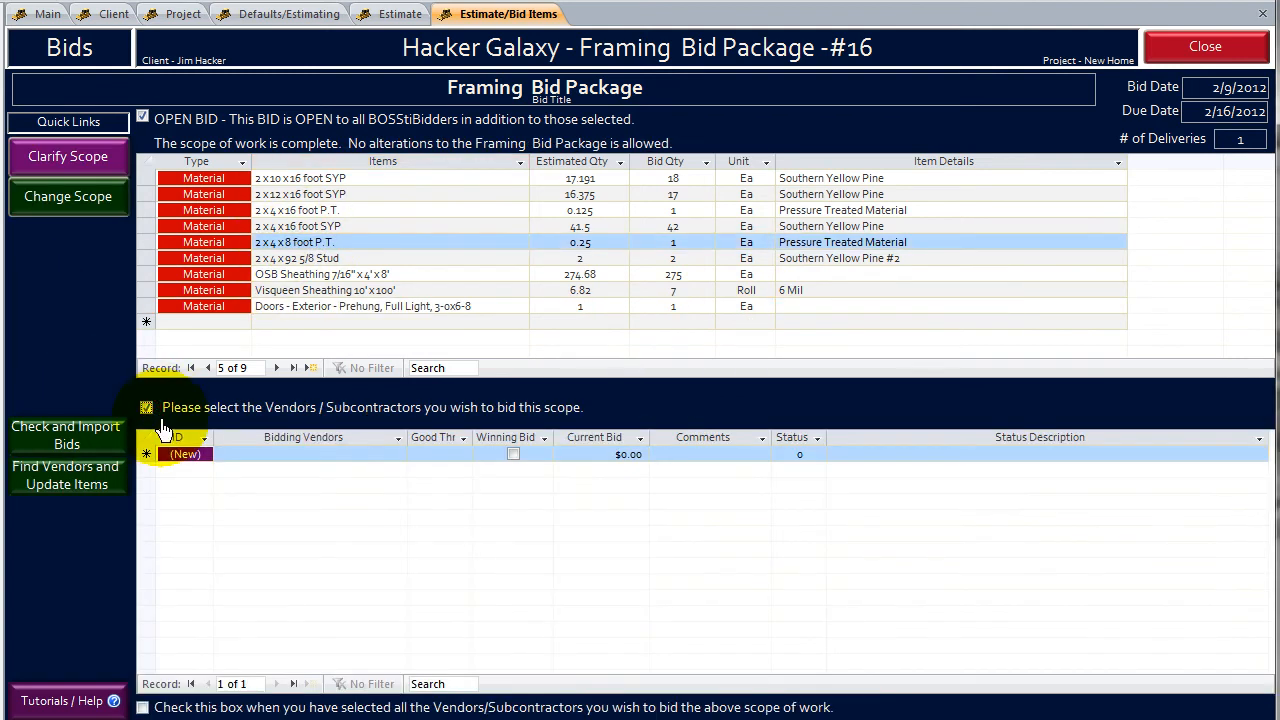
left_click(66, 492)
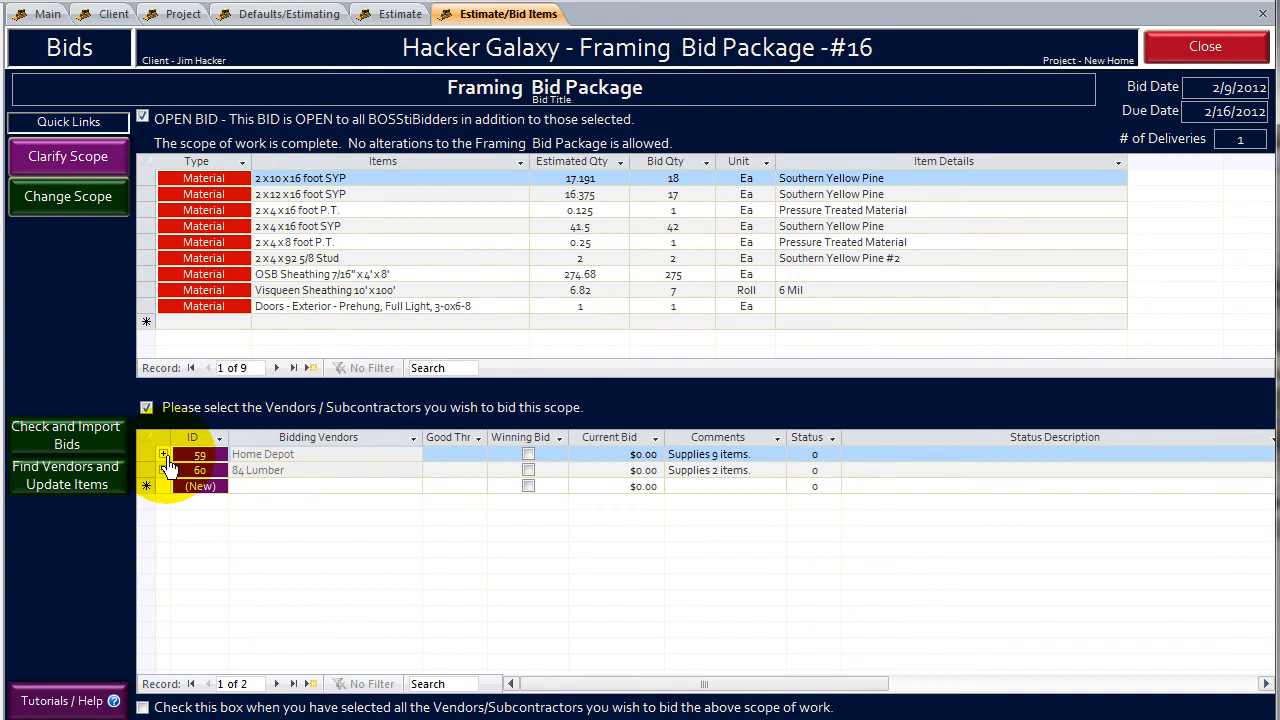
left_click(163, 455)
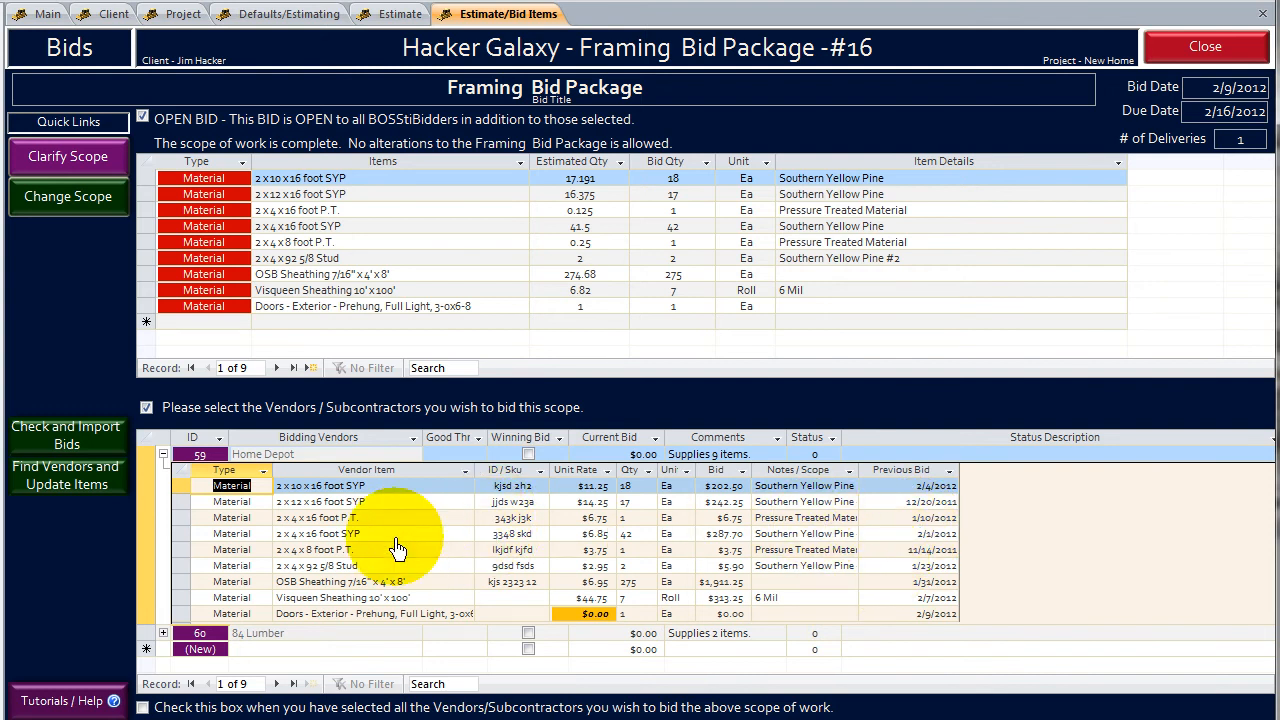
- Add Premier Communications Group as a bidding vendor for the Framing bid package and check its list of items
left_click(162, 454)
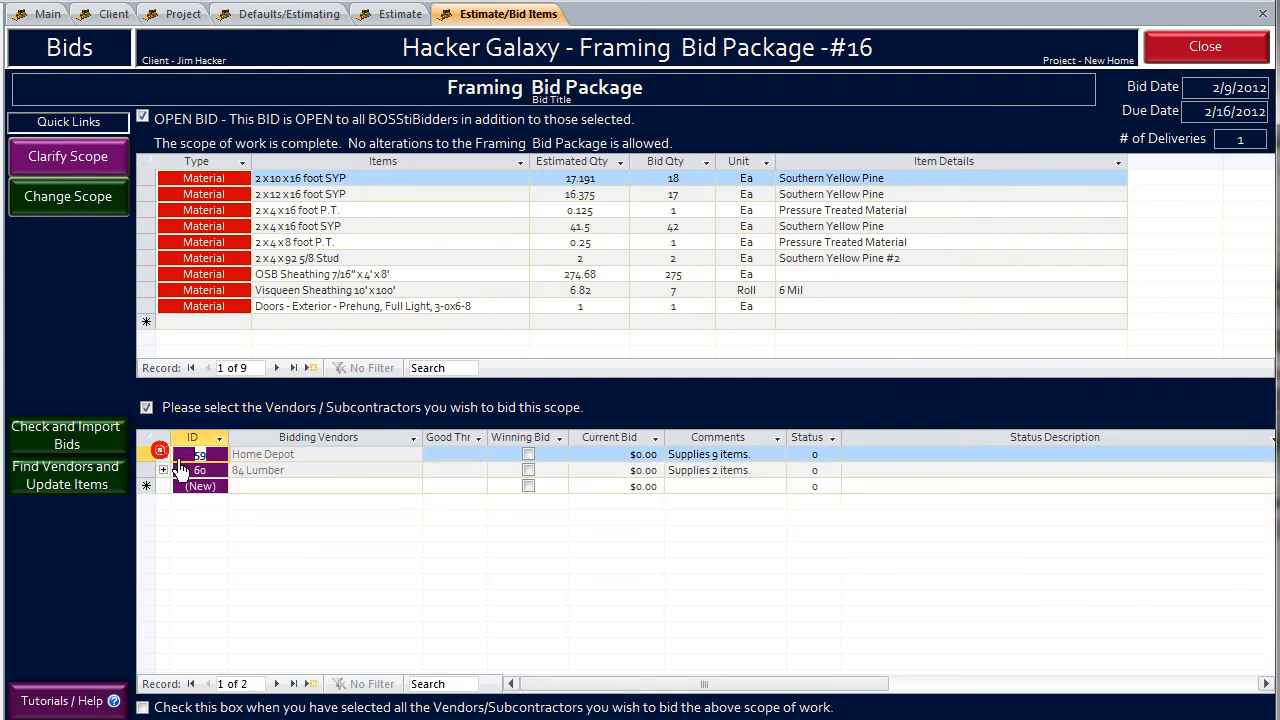
left_click(293, 488)
left_click(412, 487)
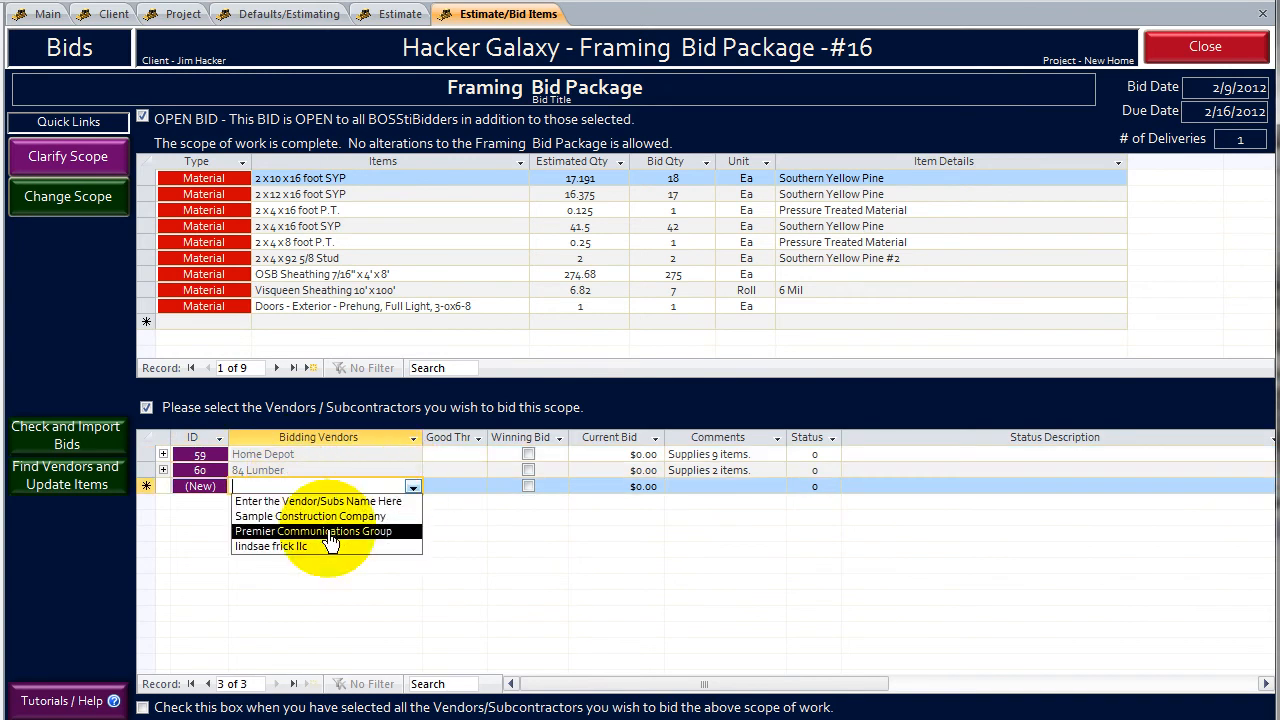
left_click(272, 534)
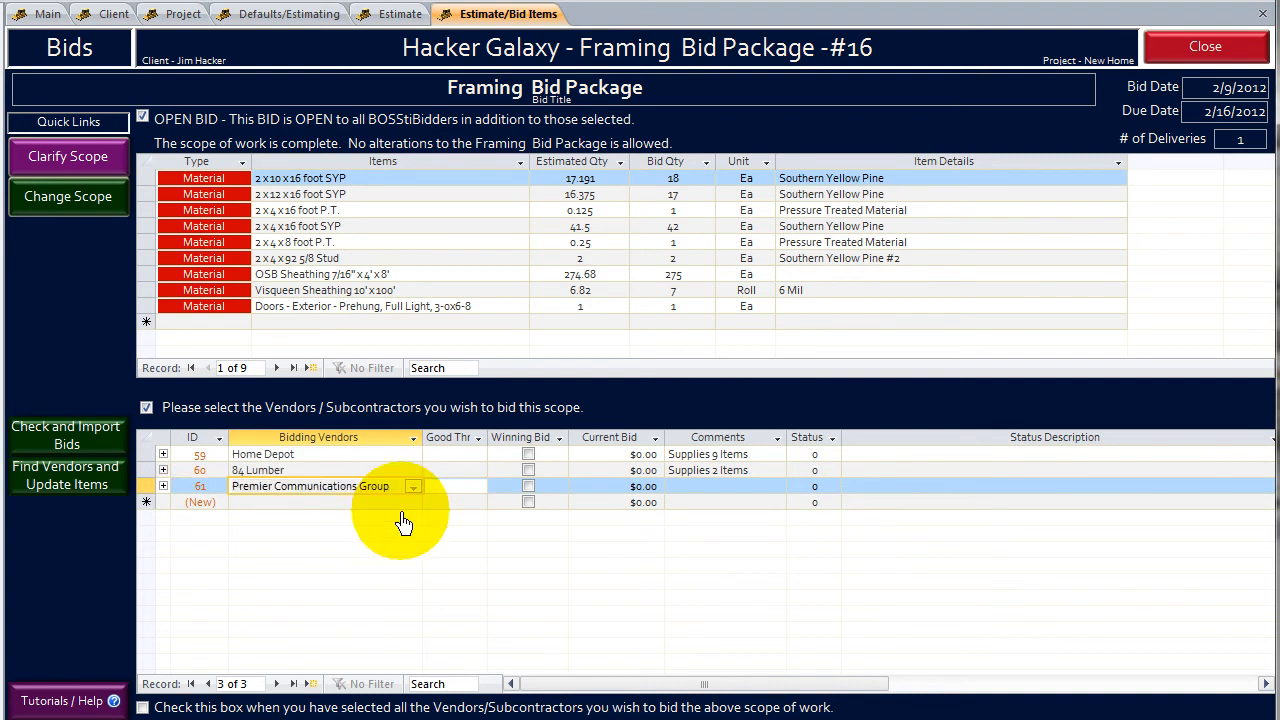
key("Tab")
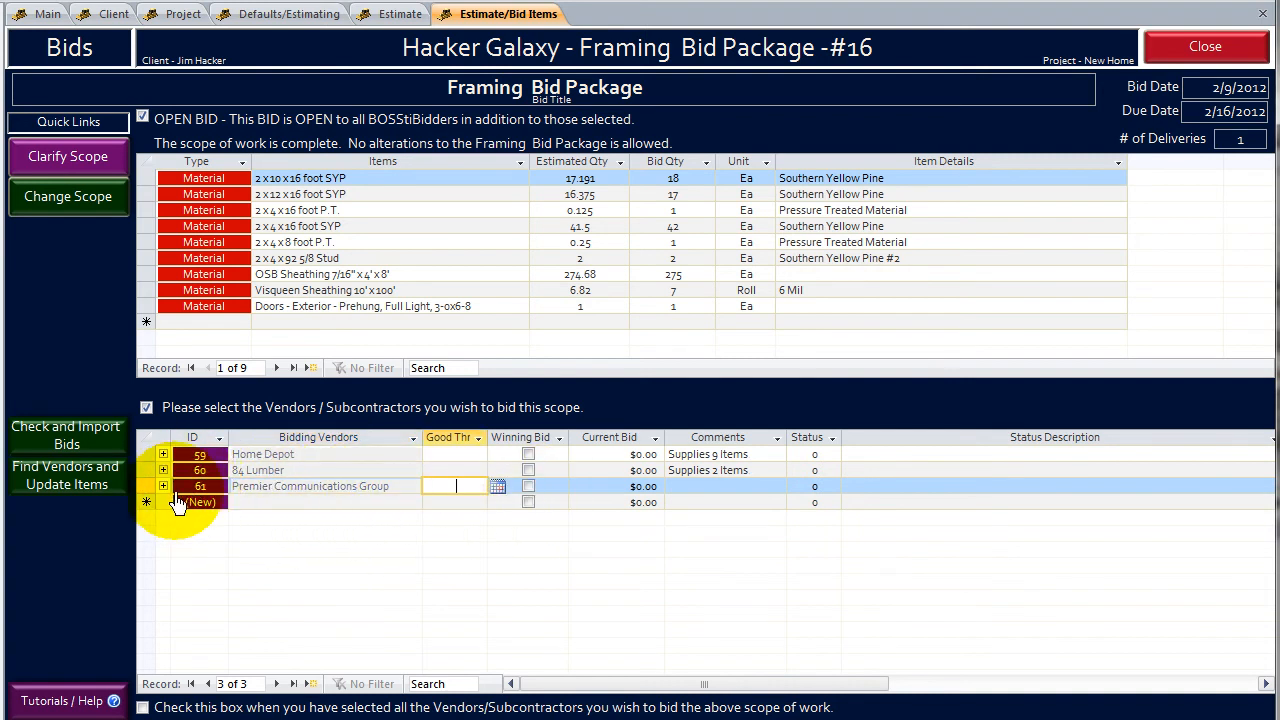
left_click(163, 486)
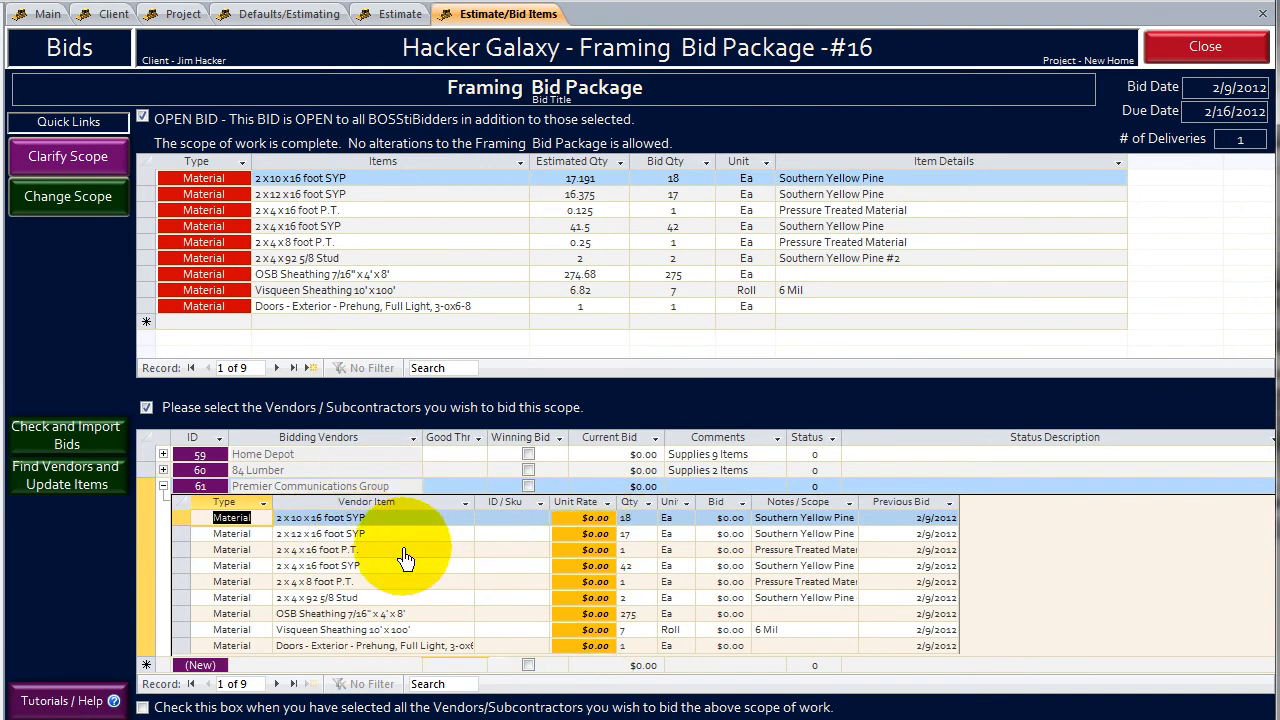
left_click(163, 486)
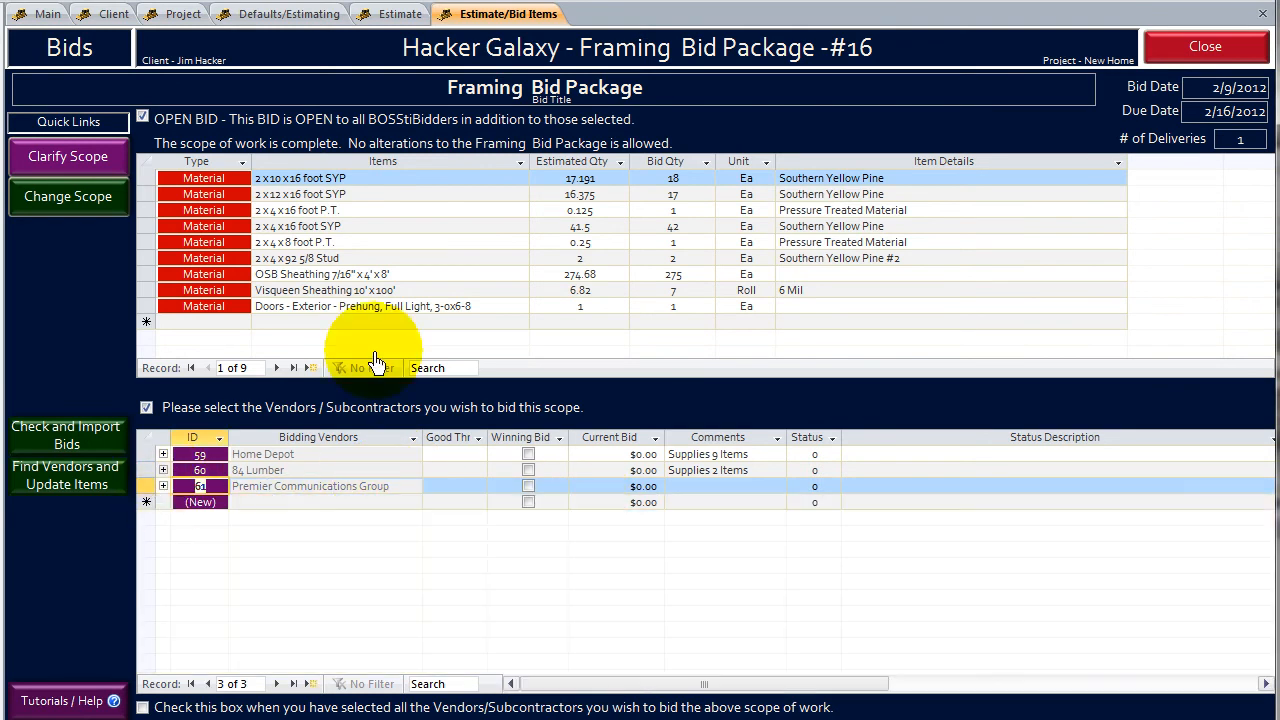
- Switch the bid to restricted and back to open, and mark the vendor selection as complete
left_click(144, 119)
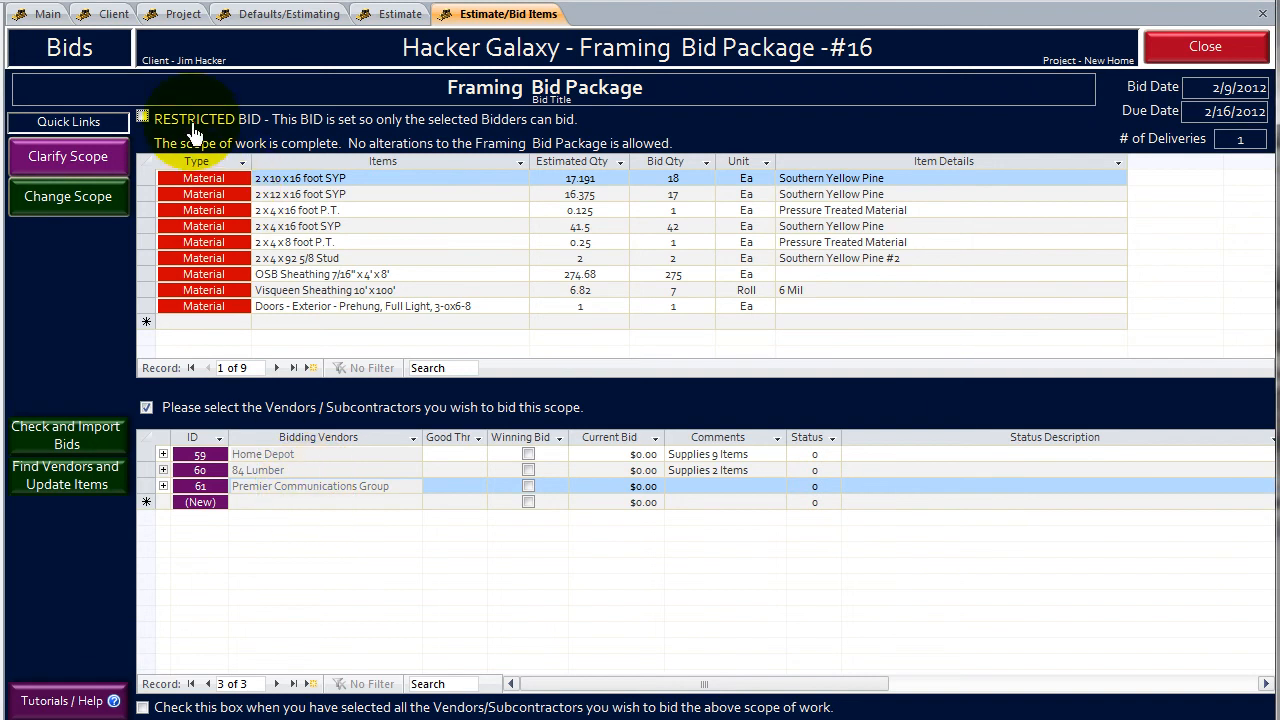
left_click(143, 118)
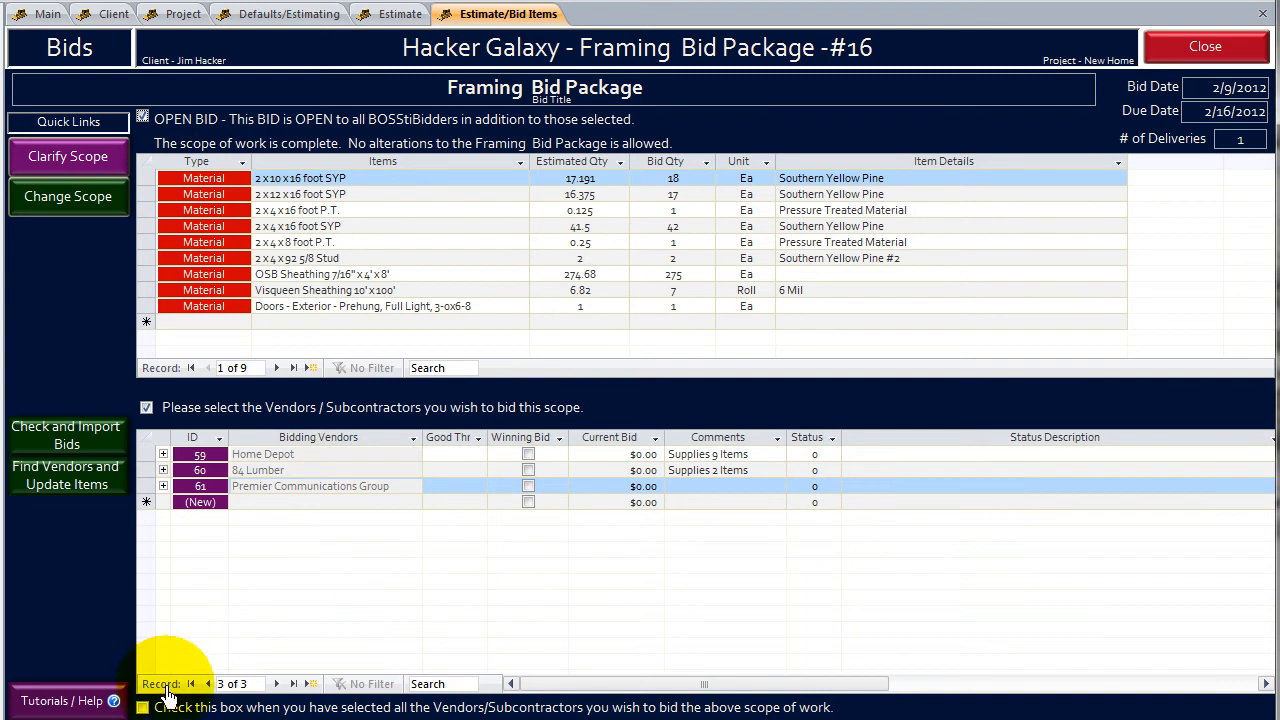
left_click(143, 707)
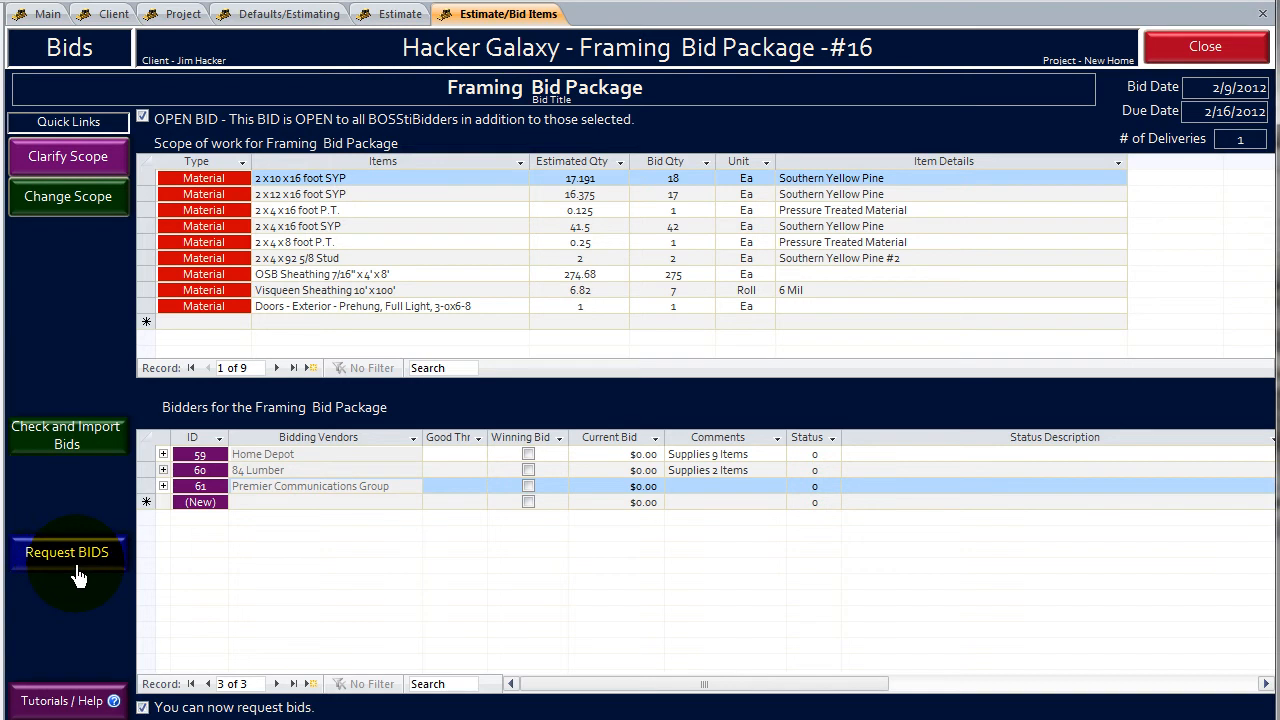
- Request bids for the Framing bid package, and close the online bid request and the vendor bid report
left_click(79, 577)
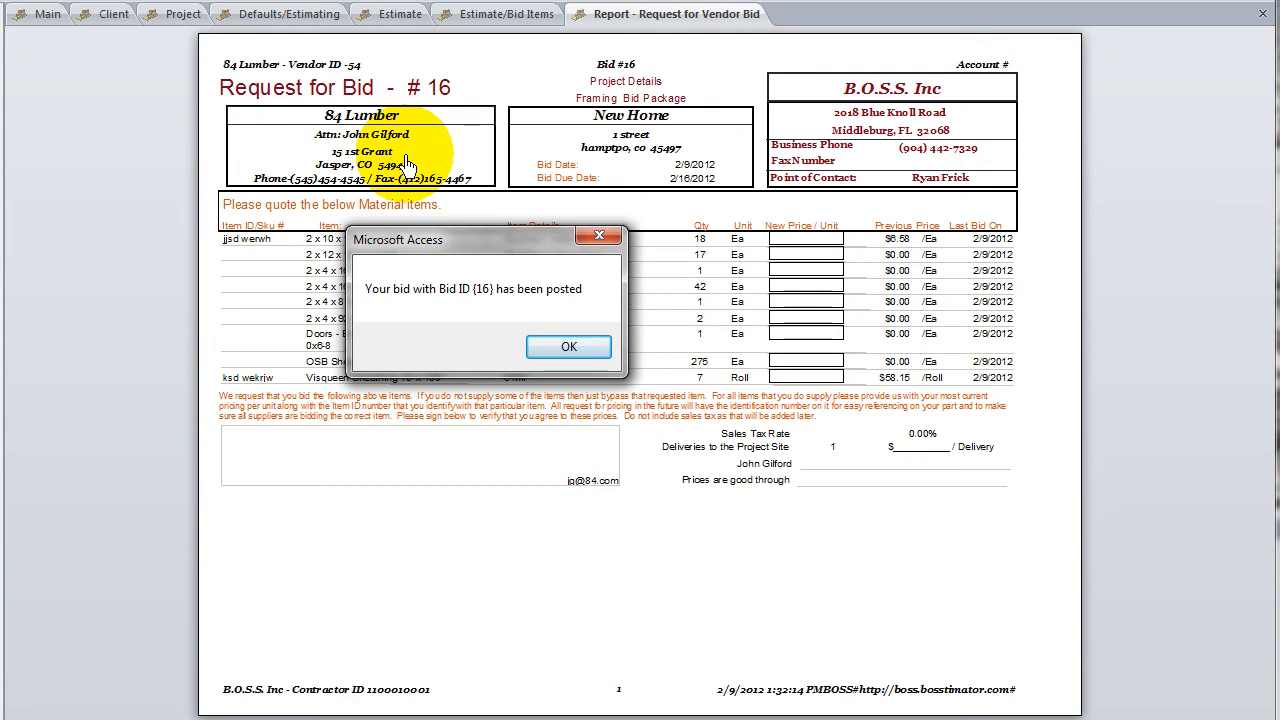
left_click(590, 348)
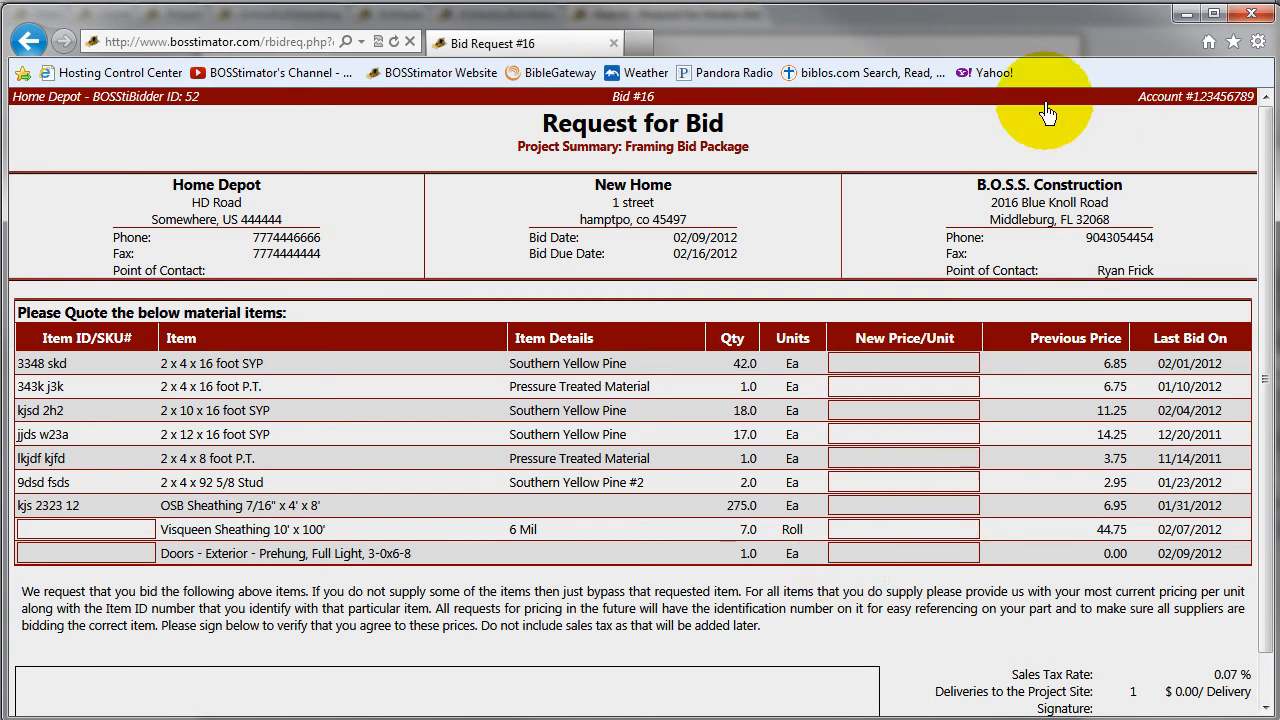
left_click(1250, 16)
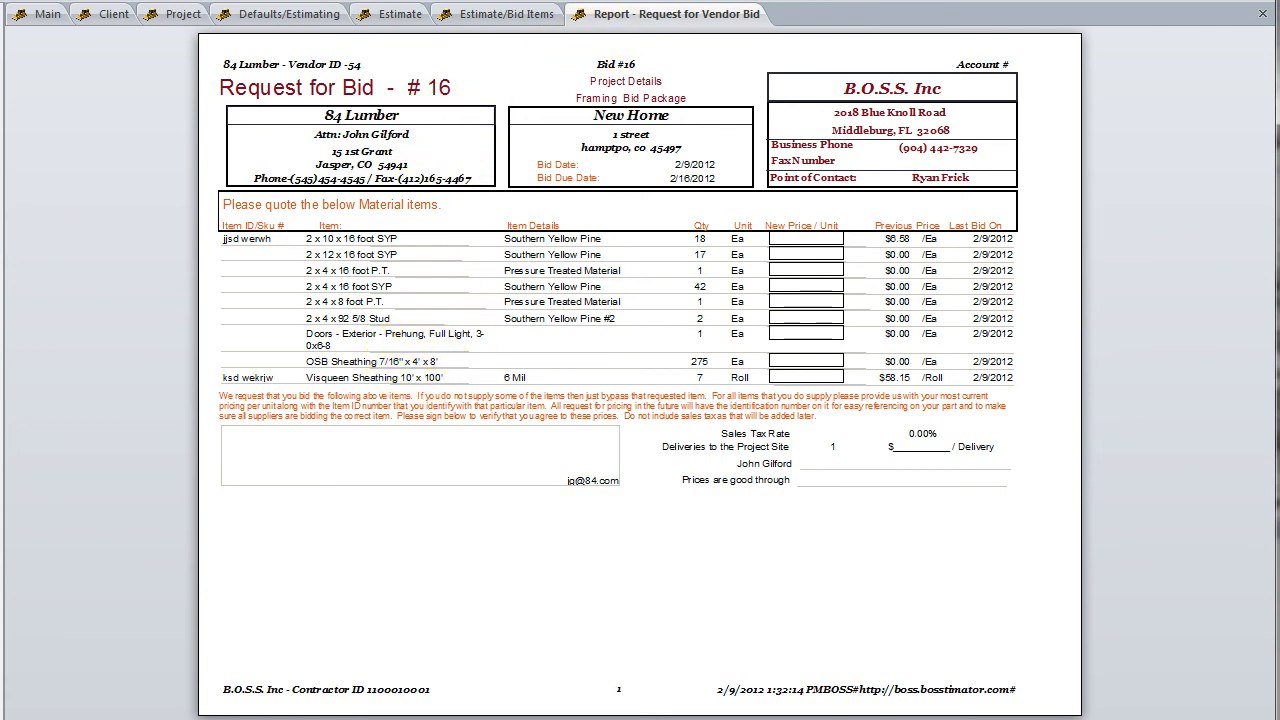
left_click(640, 1)
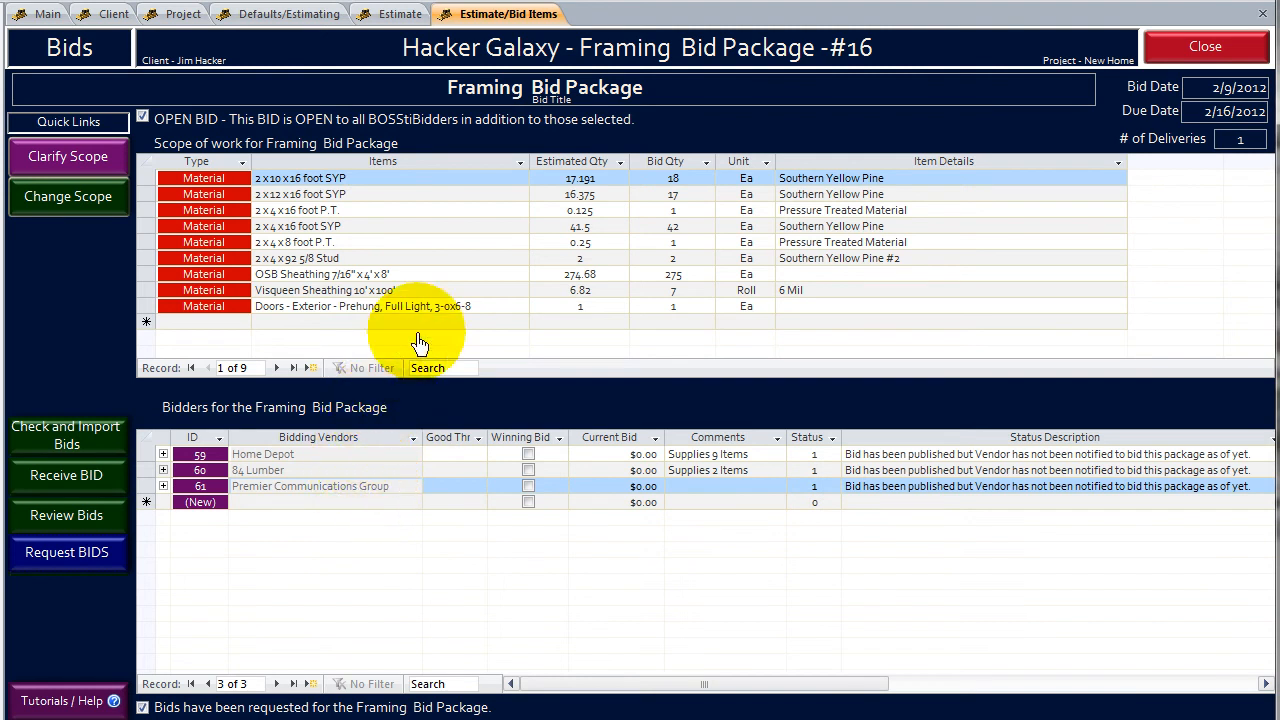
- Start receiving a bid, saving the record despite the write conflict, and open Home Depot's bid
left_click(78, 481)
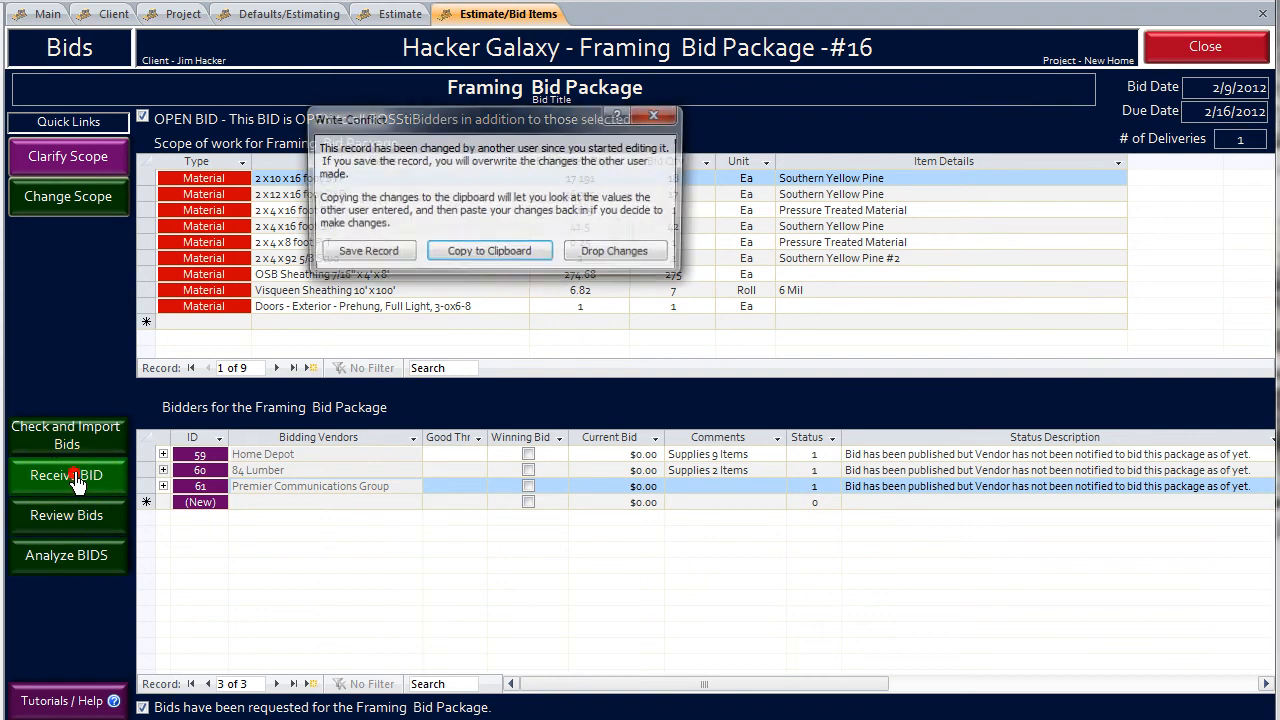
left_click(360, 248)
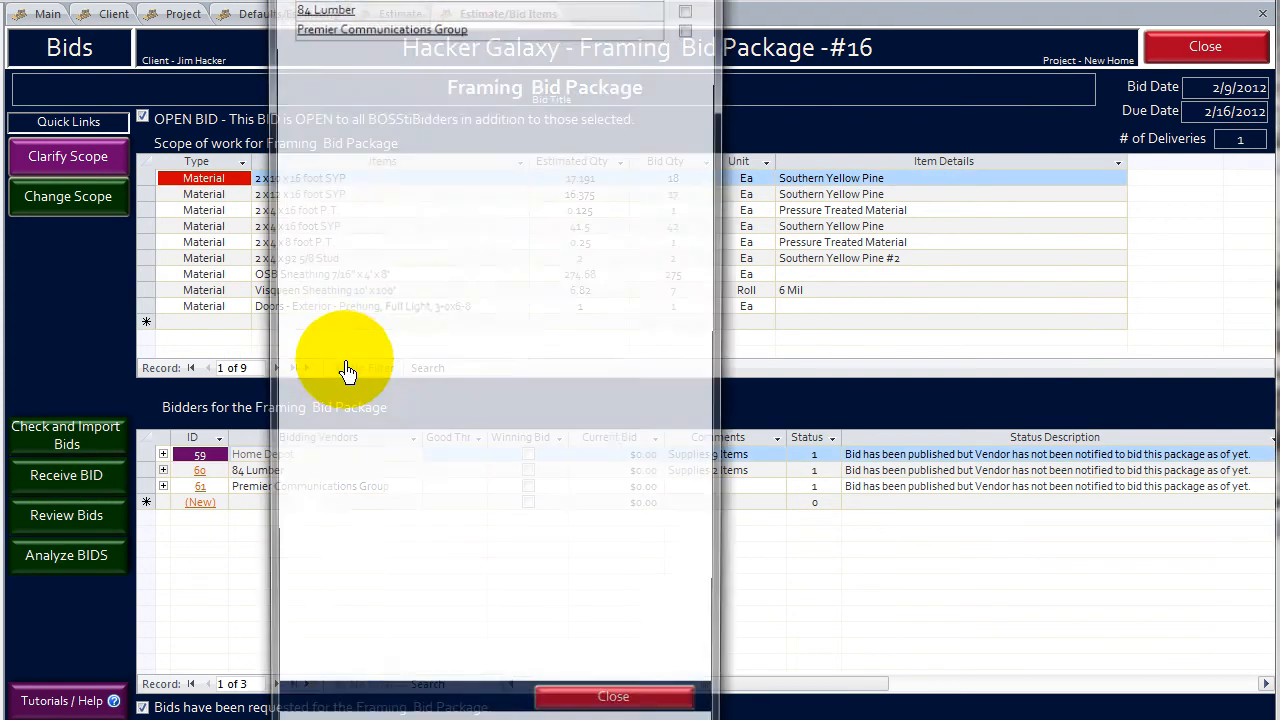
left_click_drag(420, 14, 415, 95)
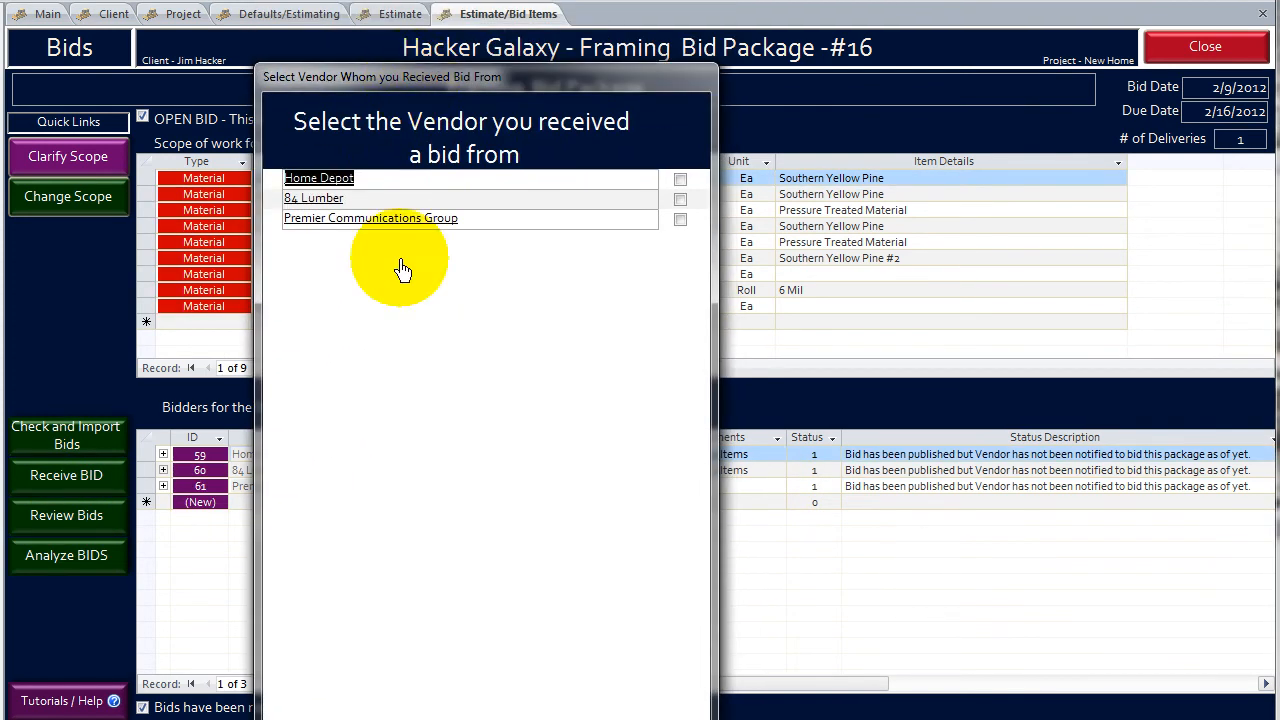
left_click(327, 185)
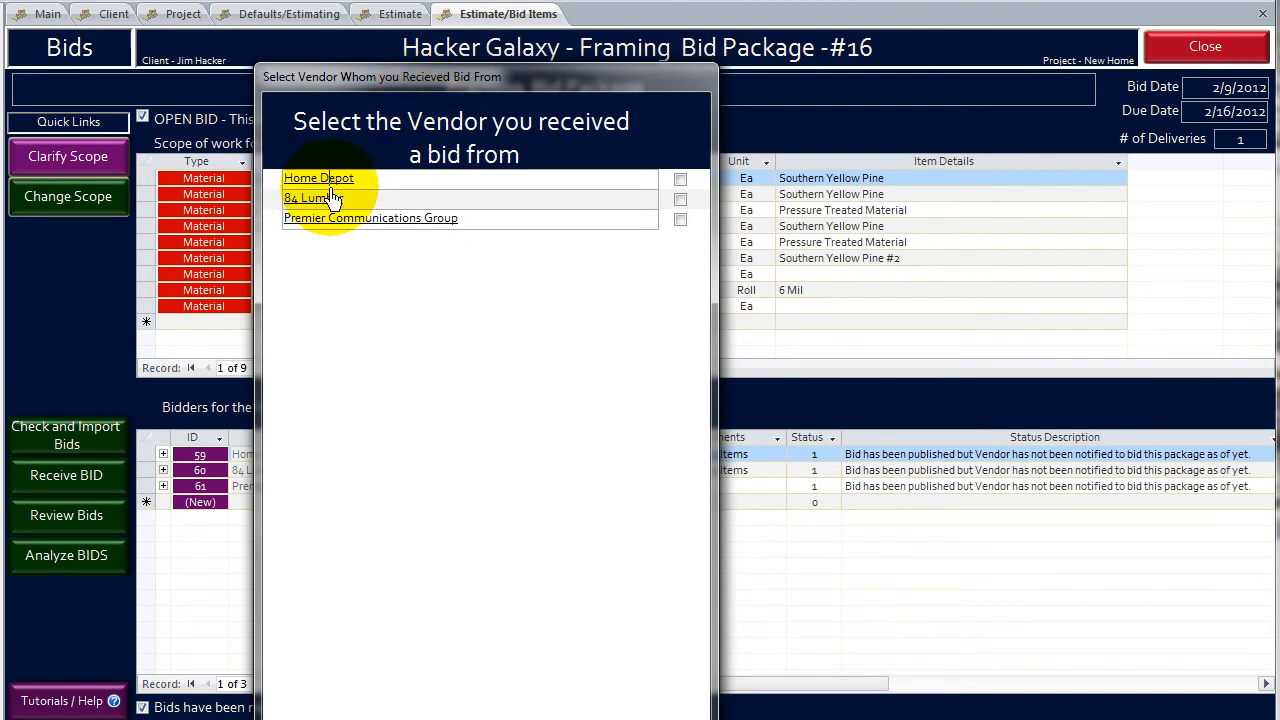
left_click_drag(352, 0, 363, 82)
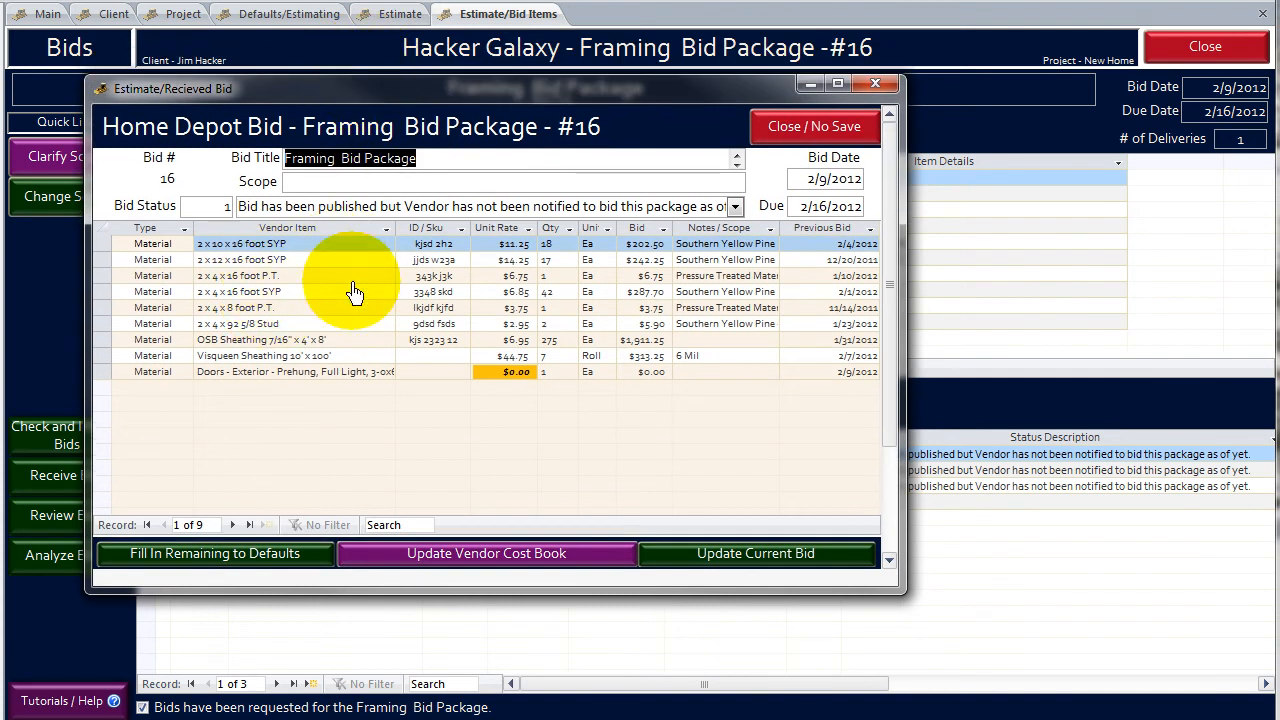
- Set Home Depot's unit rates to 12.25 for 2x10x16 SYP and 2x4x16 P.T., 42.00 for Visqueen Sheathing and 15.25 for the exterior door
left_click(491, 246)
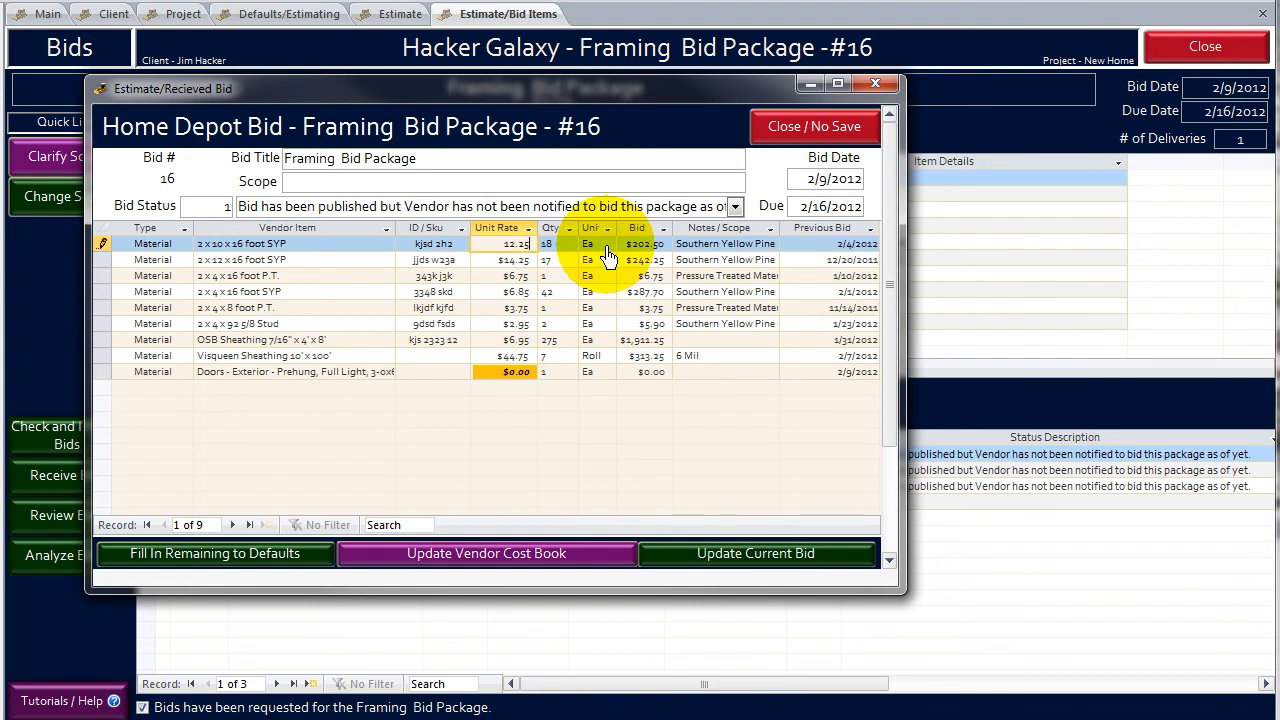
type("12.25")
key("Down")
key("Down")
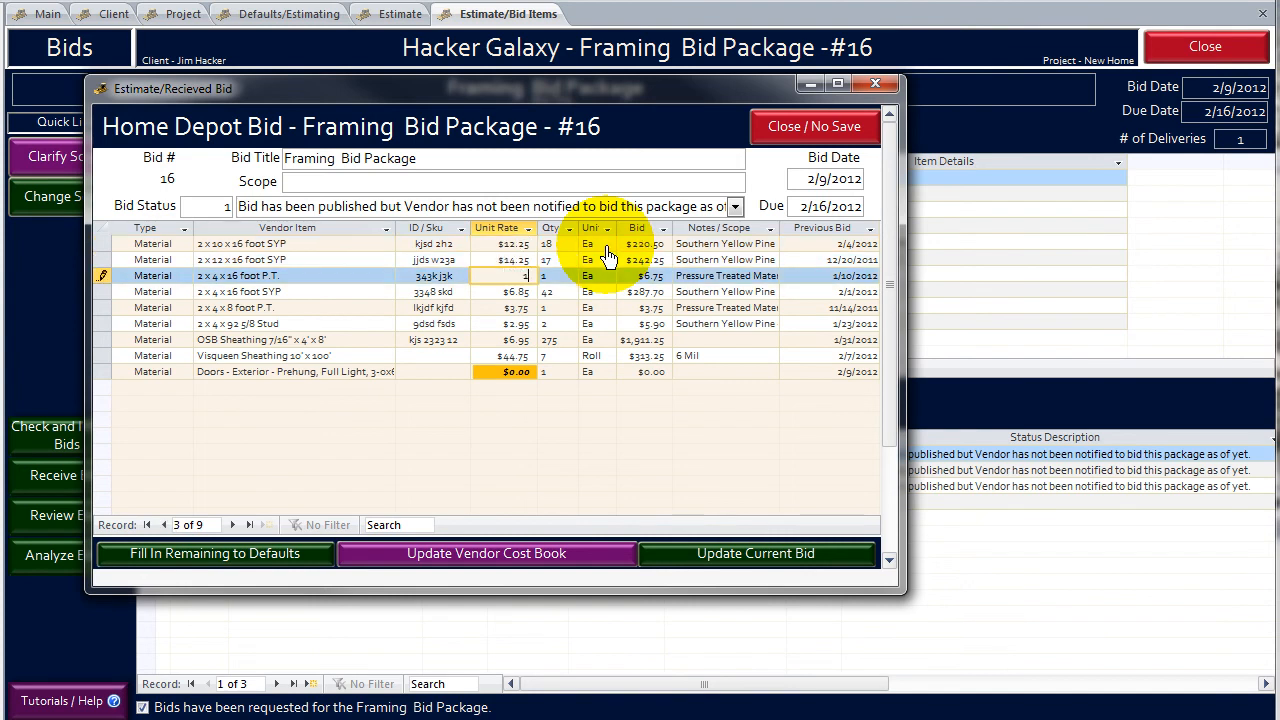
key("Down")
key("Down")
key("Down")
key("Down")
key("Down")
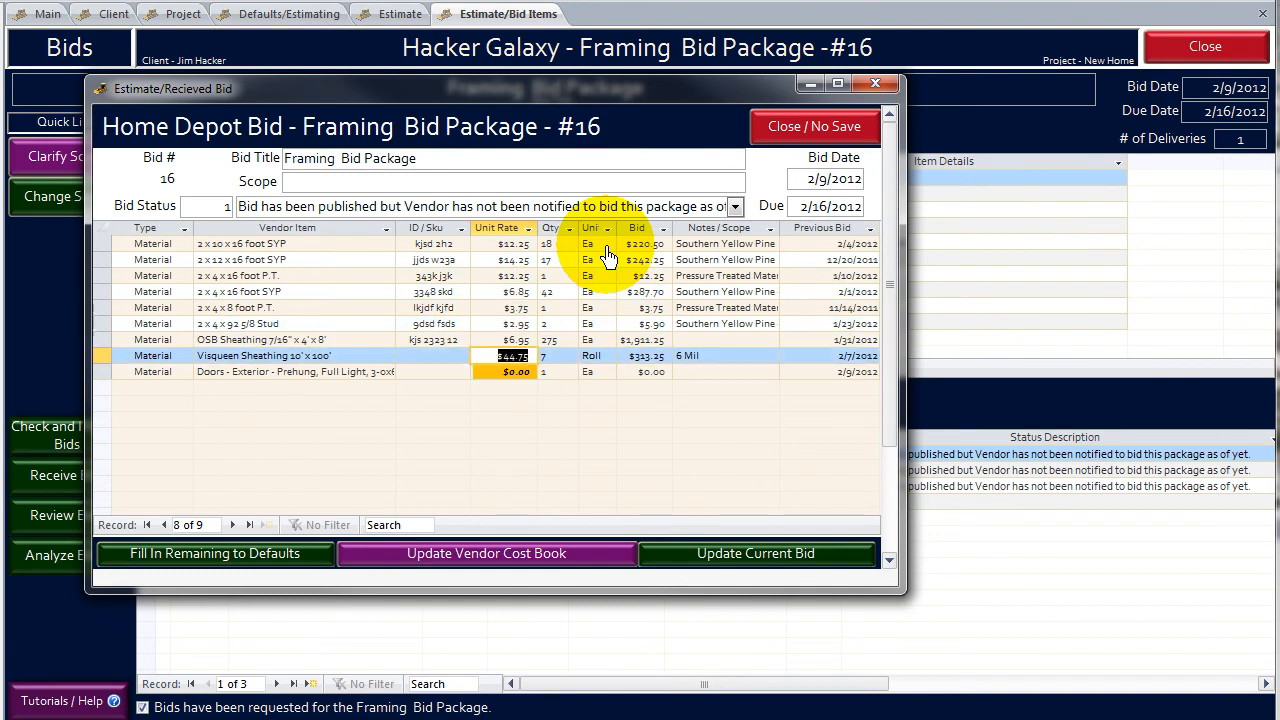
key("Down")
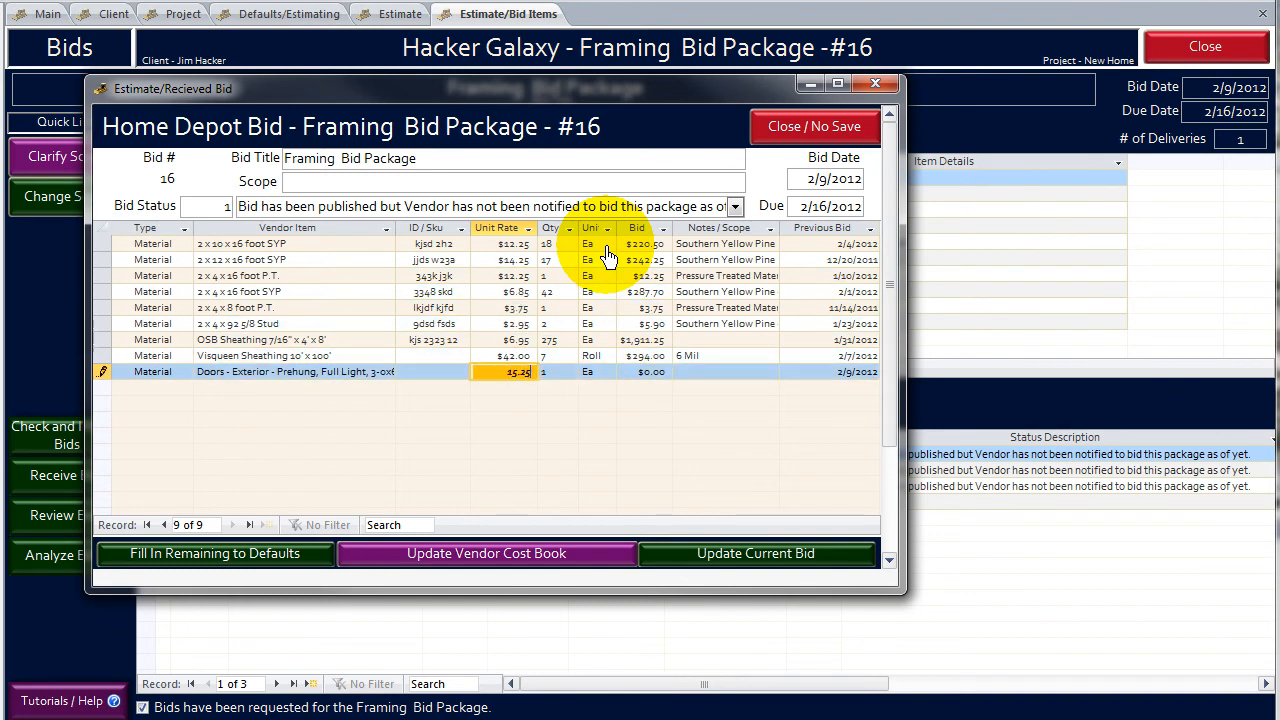
- Enter the item IDs "kjfa dkjsfd" for Visqueen Sheathing and "weur sodi f" for the exterior door in Home Depot's bid
key("Up")
key("shift+Tab")
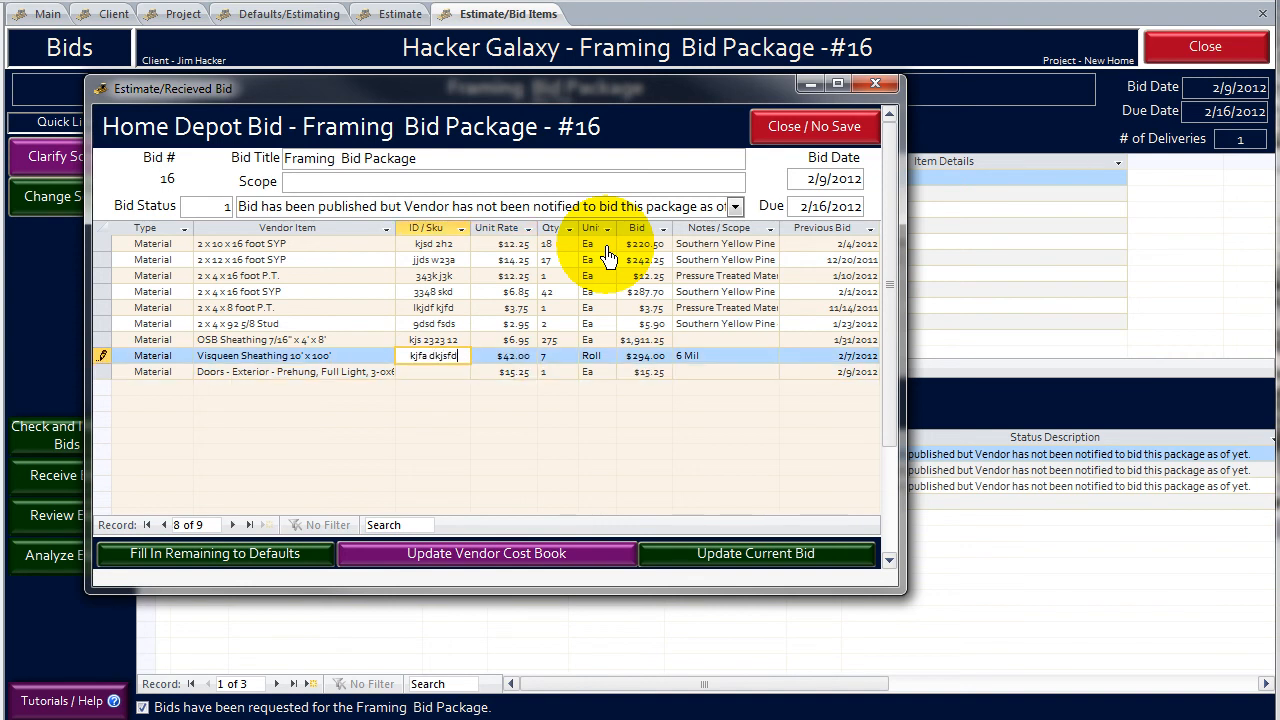
left_click(449, 384)
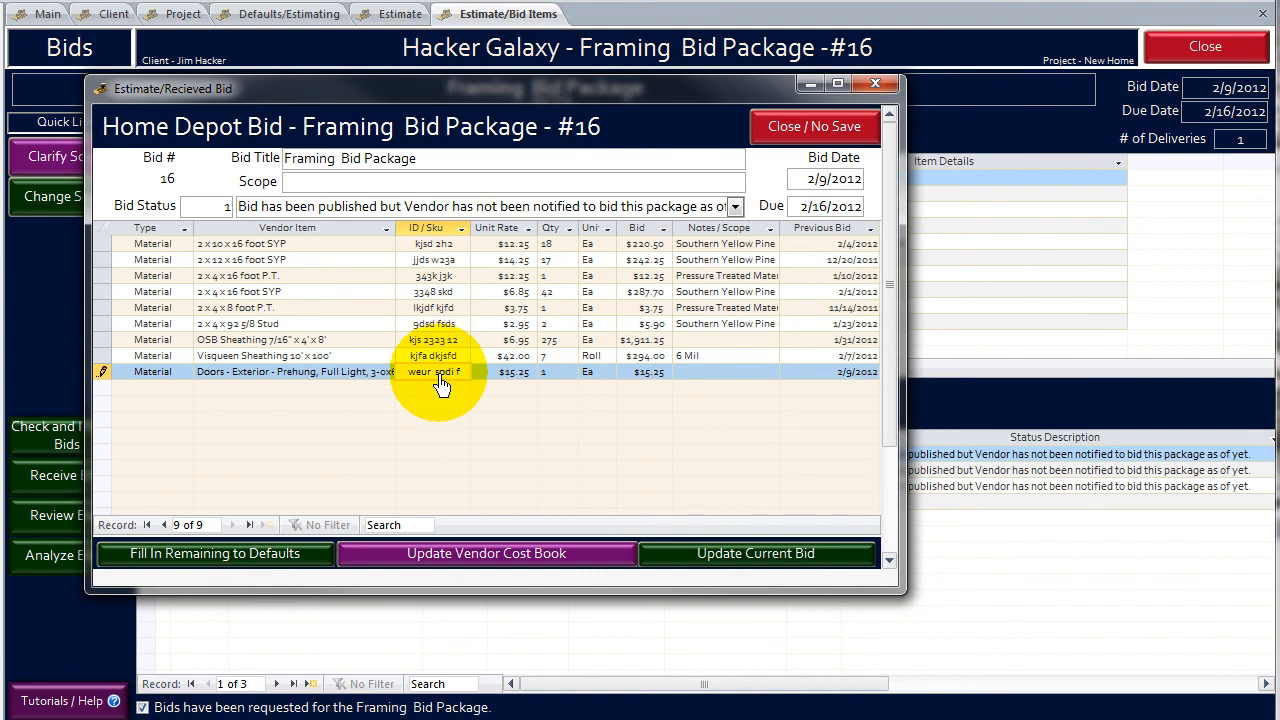
left_click(731, 294)
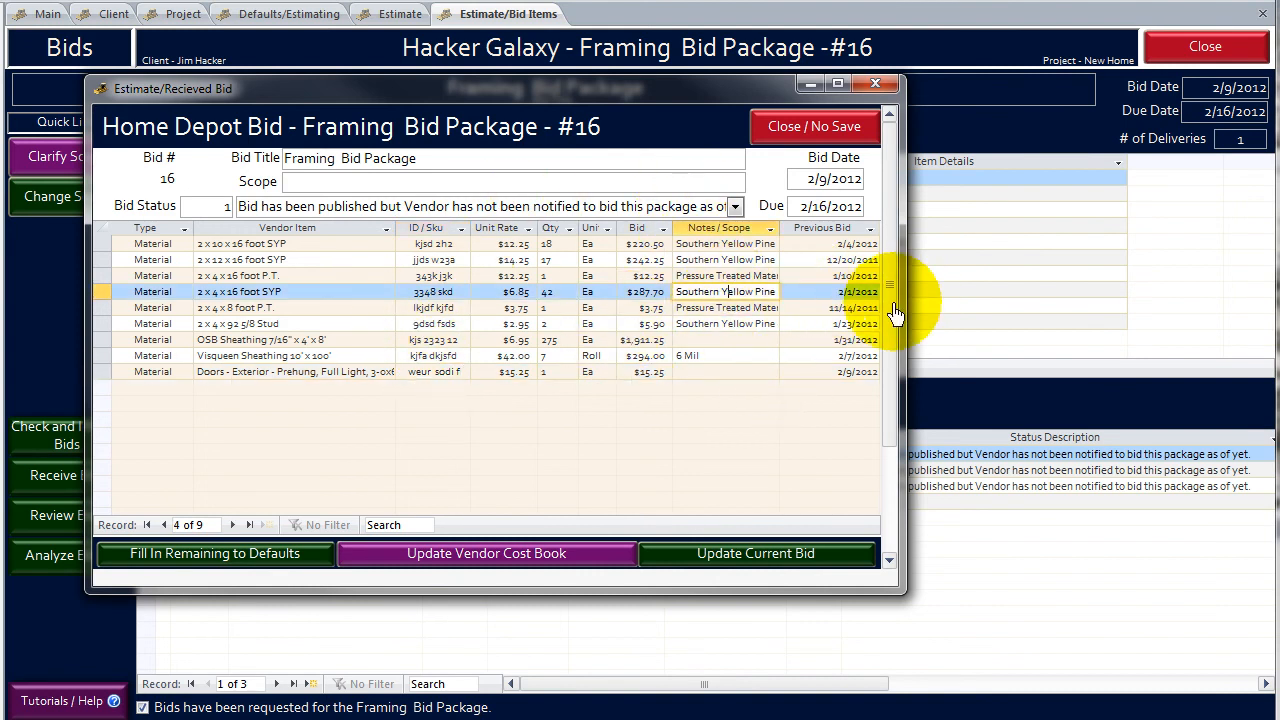
- Set Home Depot's cost per delivery to $150.00 and update the current bid
left_click_drag(891, 316, 894, 443)
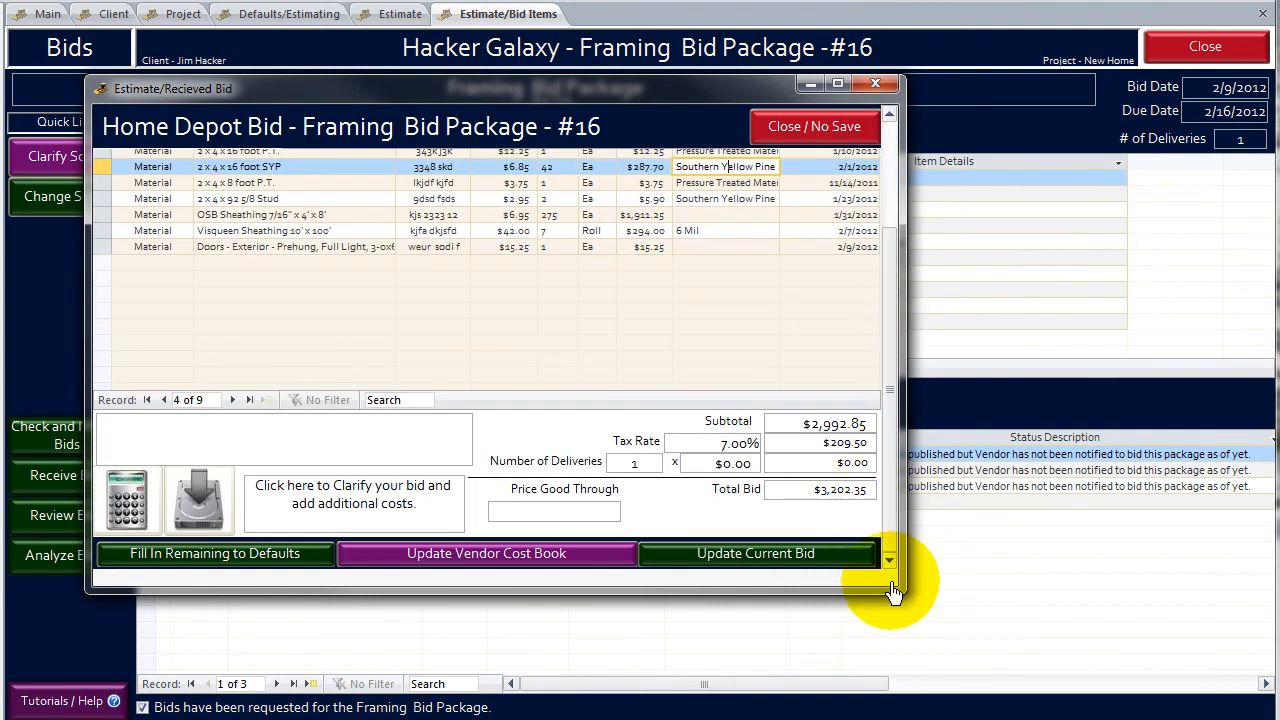
left_click(740, 463)
left_click(580, 265)
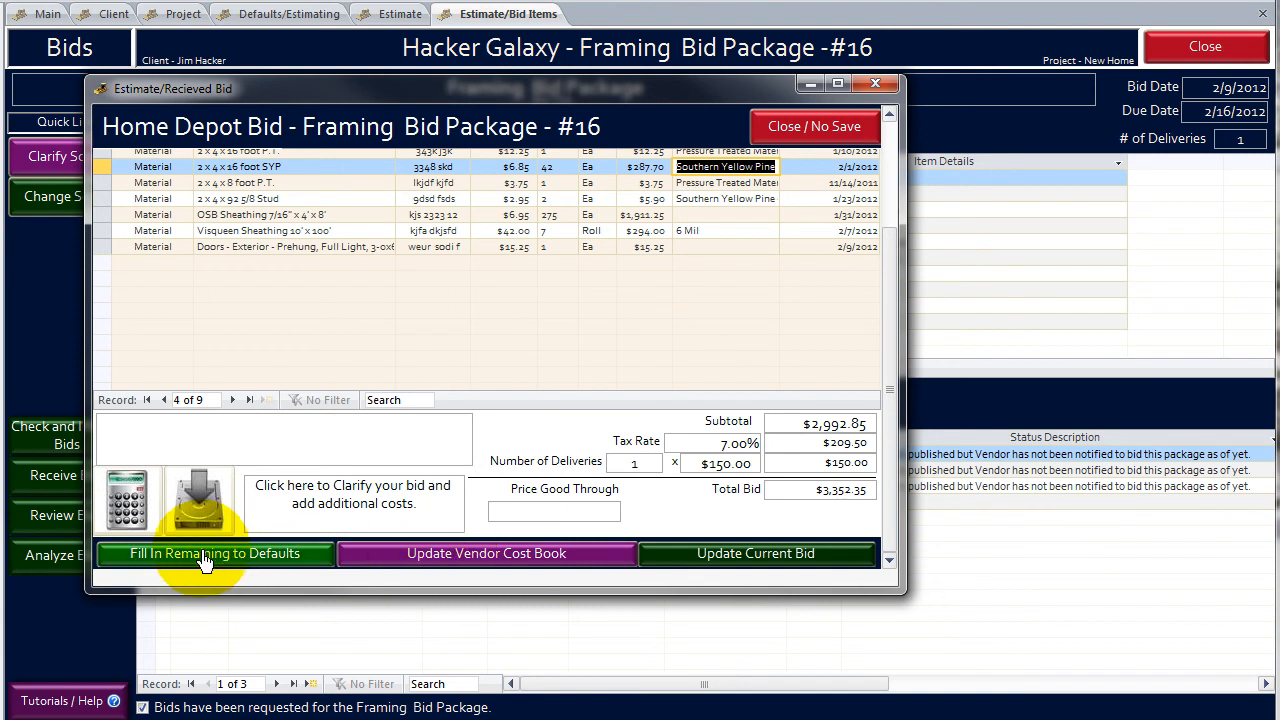
left_click(728, 566)
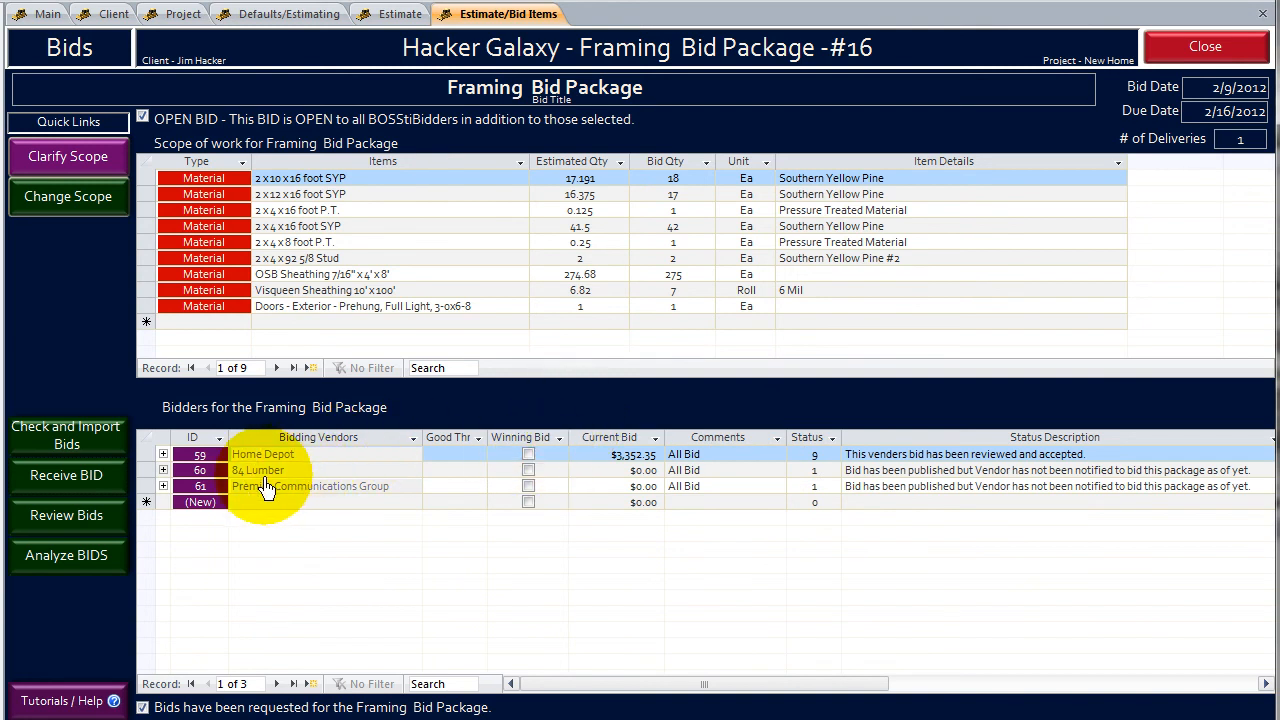
- Open 84 Lumber's bid and give the 2x12x16 foot SYP item the ID "kjklas" and a unit rate of 3.25
left_click(200, 476)
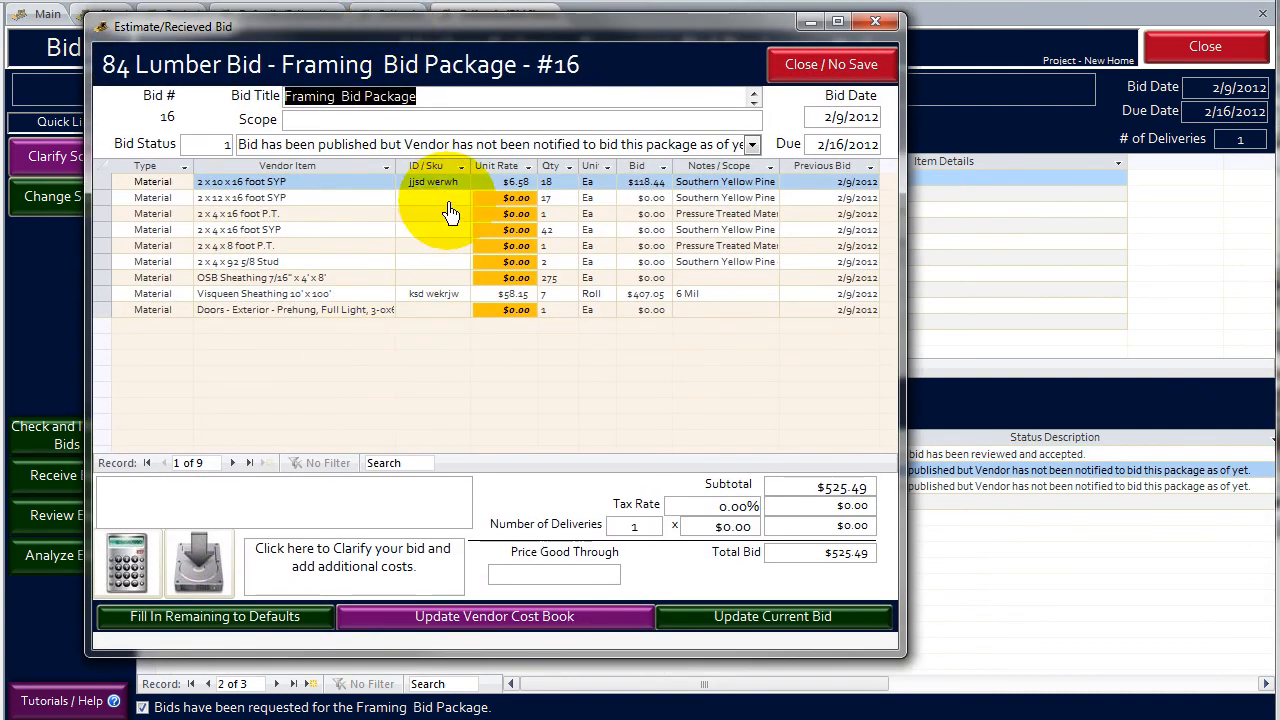
left_click(443, 199)
type("kjklas")
key("Tab")
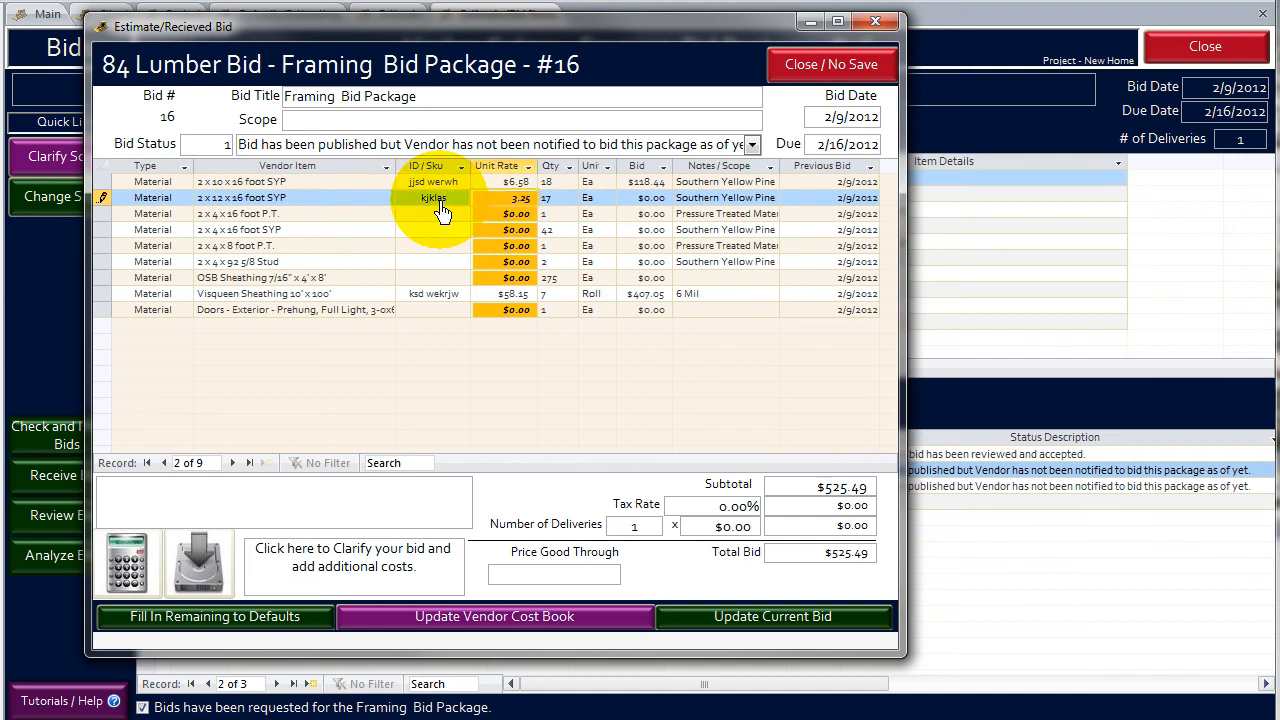
key("Tab")
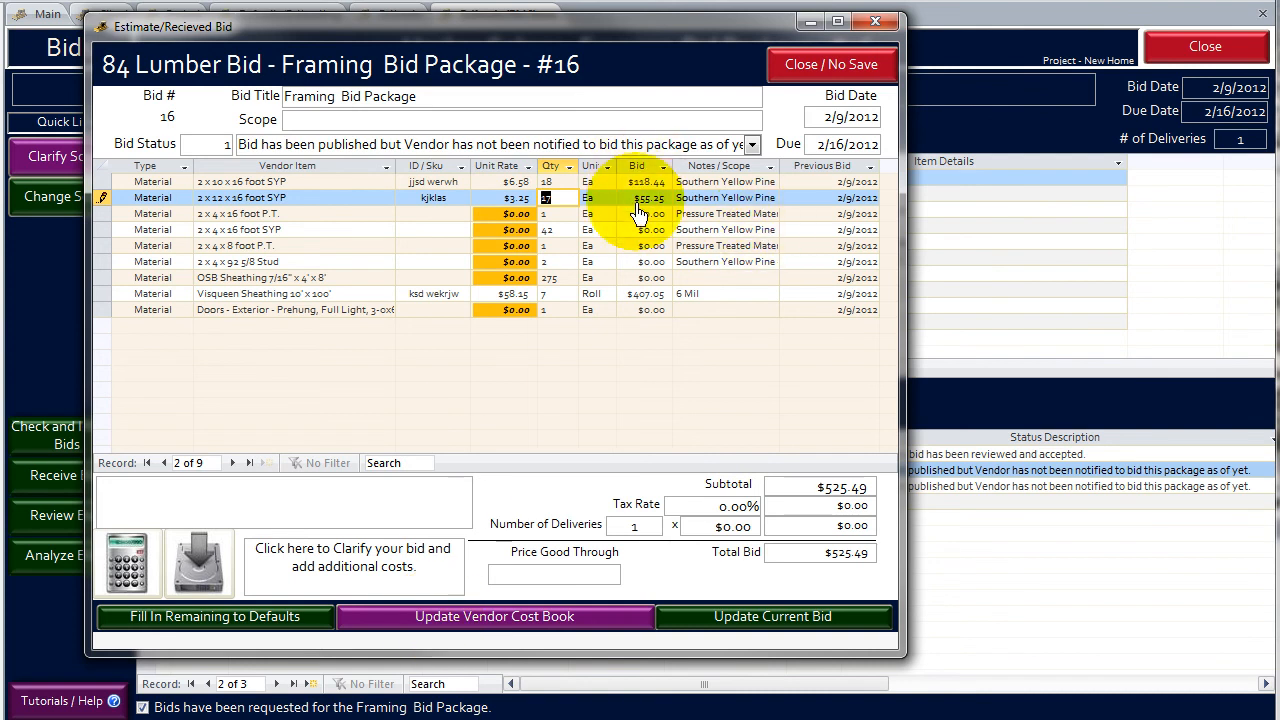
left_click(440, 230)
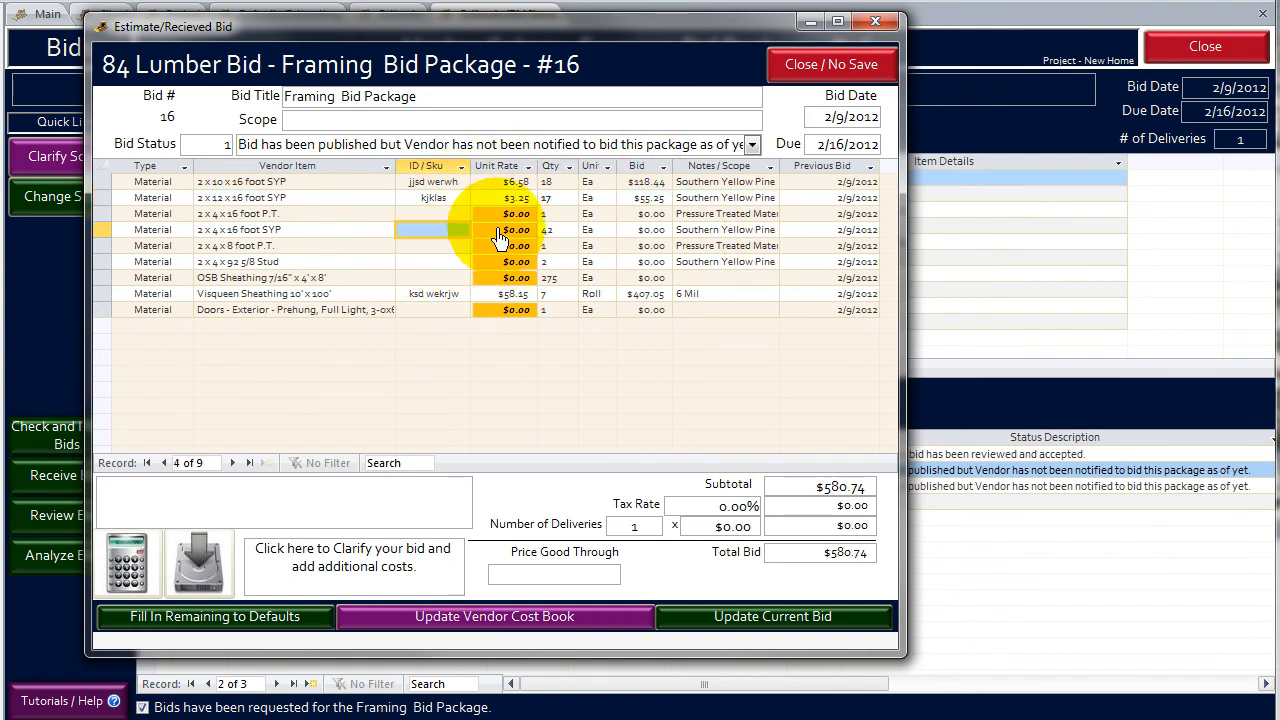
- Fill 84 Lumber's remaining items with default costs, set the exterior door's unit rate to 325, and update the current bid
left_click(260, 628)
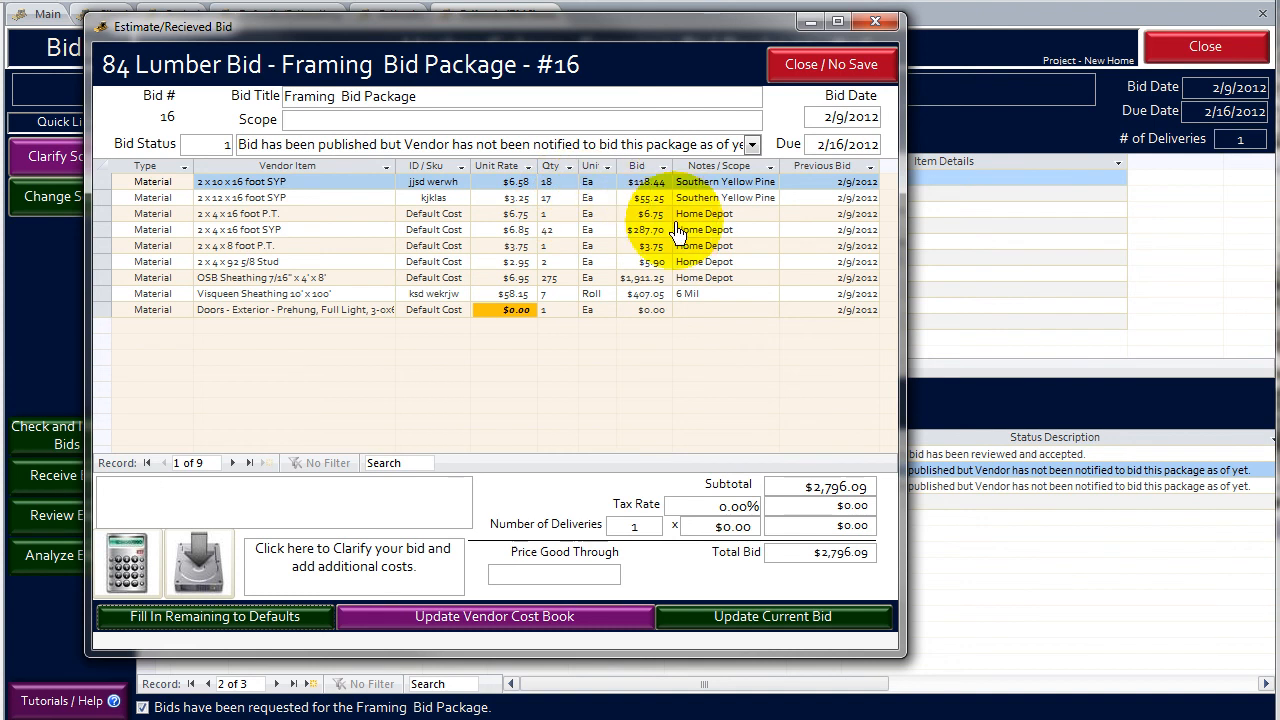
left_click(503, 311)
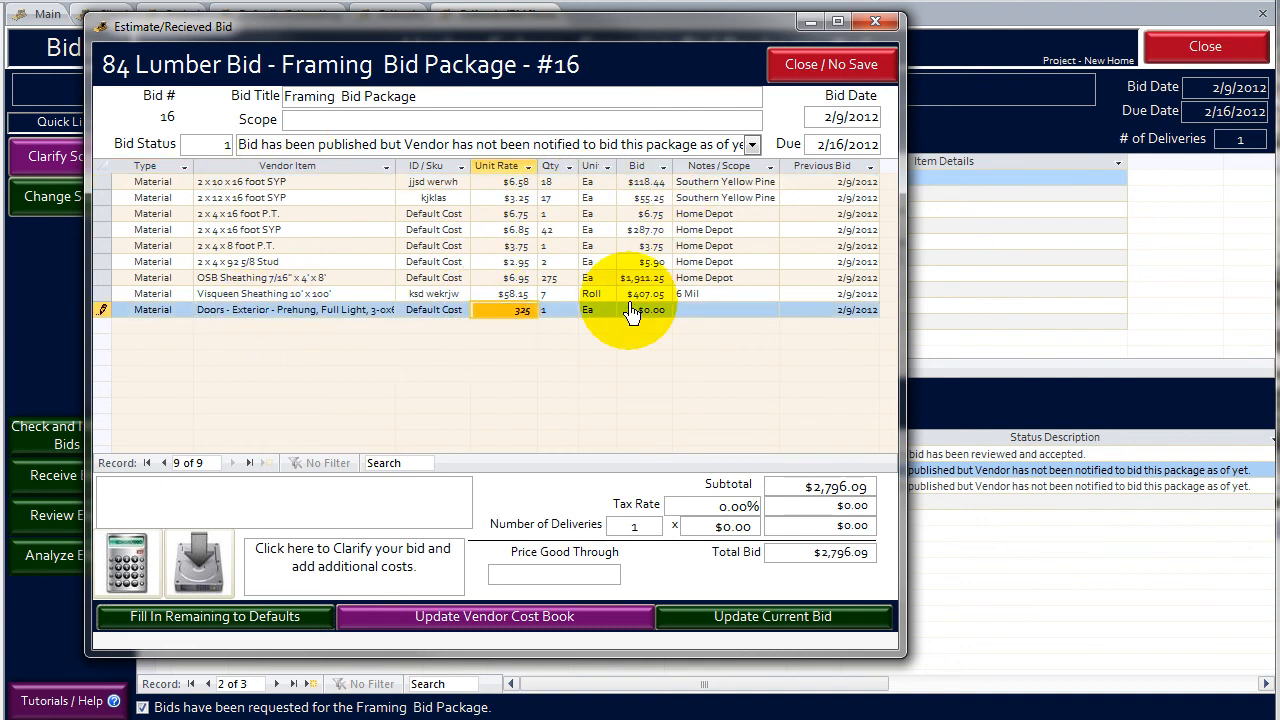
type("325")
left_click(643, 246)
left_click(765, 628)
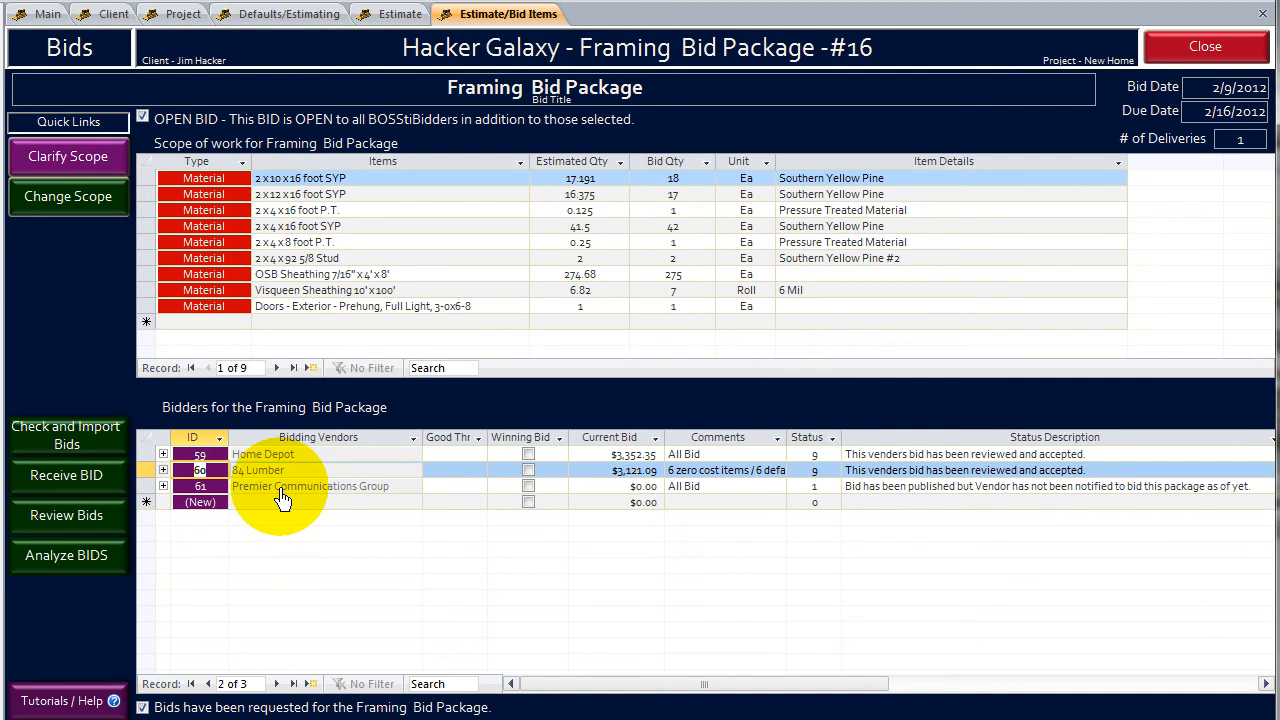
- Delete Premier Communications Group from the bidders for the Framing Bid Package
left_click(148, 490)
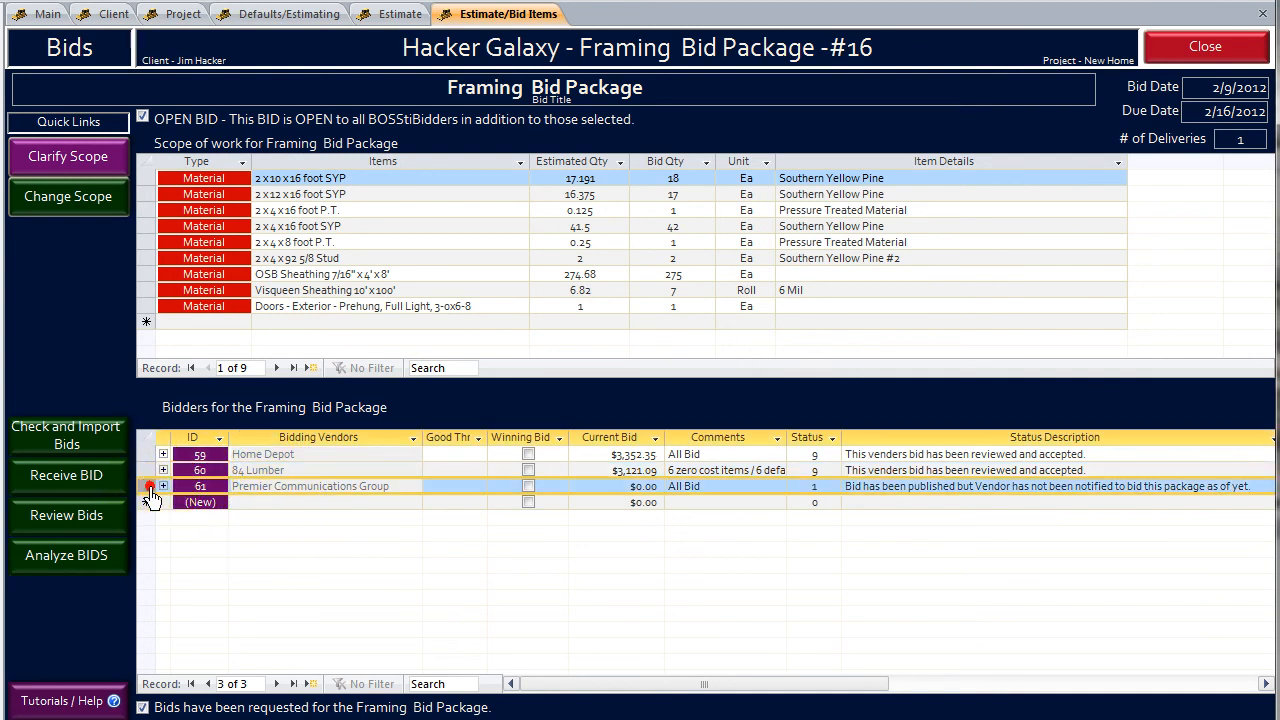
key("Delete")
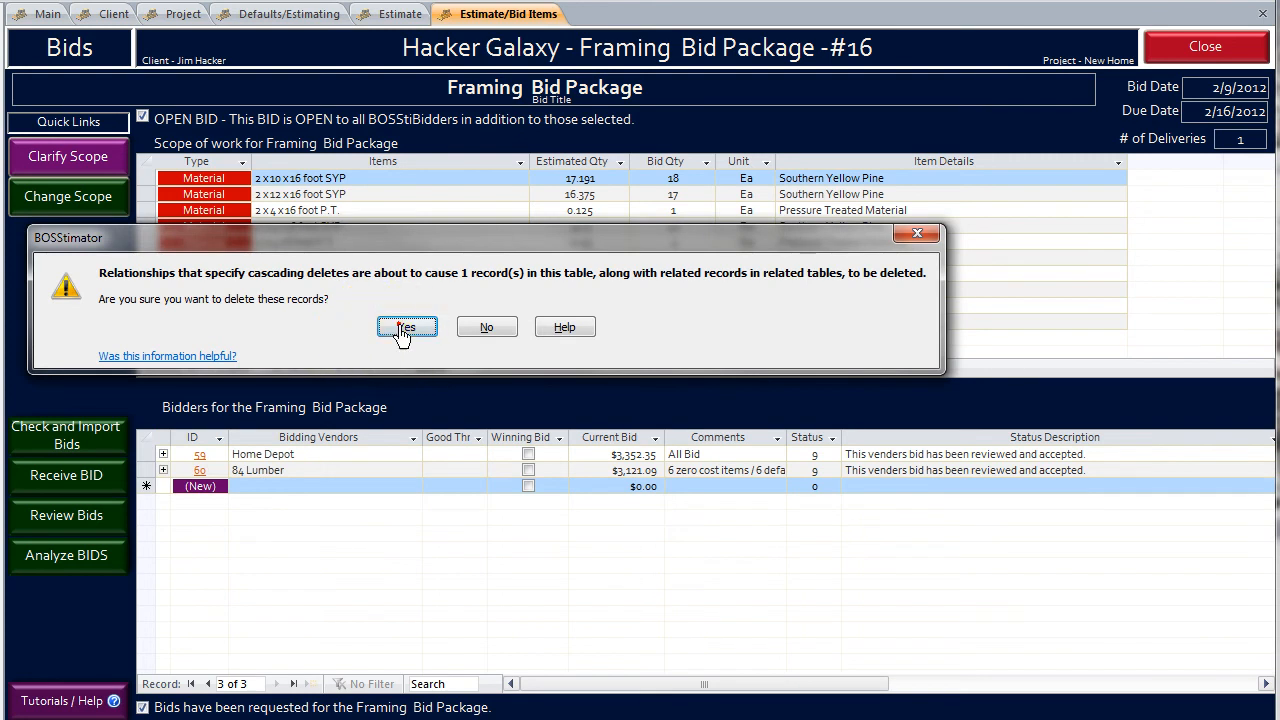
left_click(400, 327)
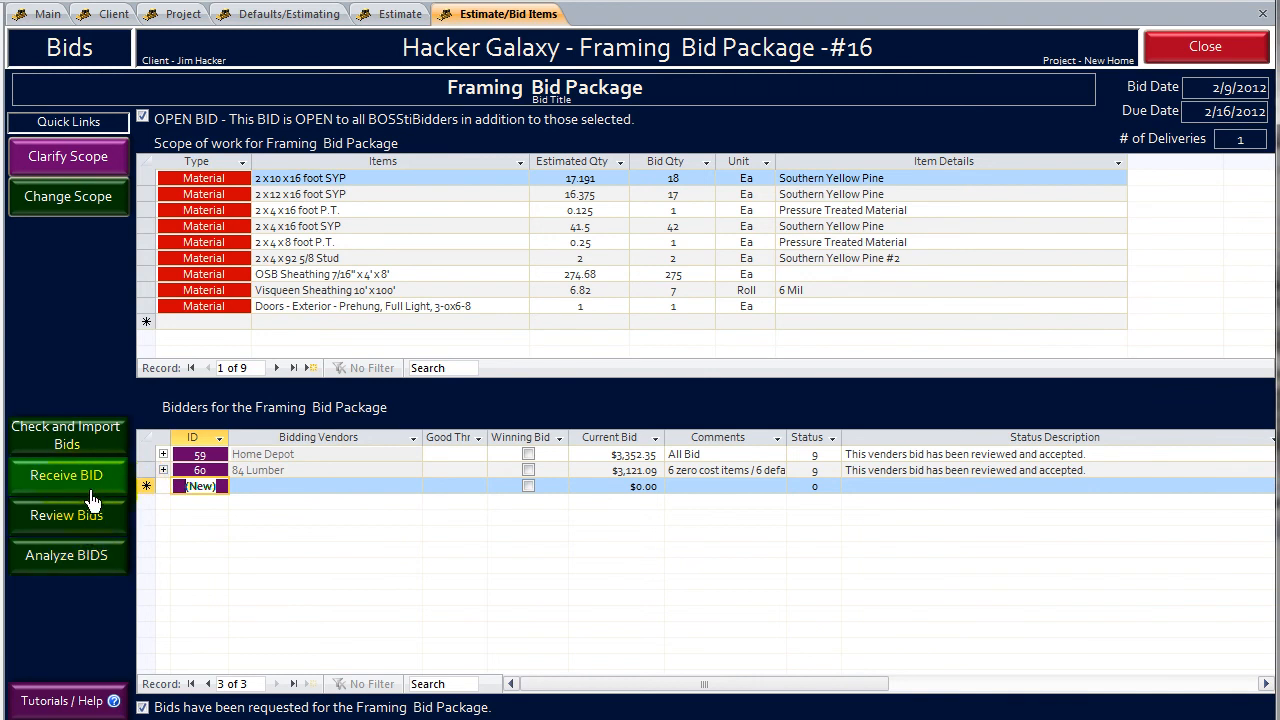
- Compare the item unit costs of 84 Lumber and Home Depot in the bid review for the Framing Bid Package
left_click(100, 553)
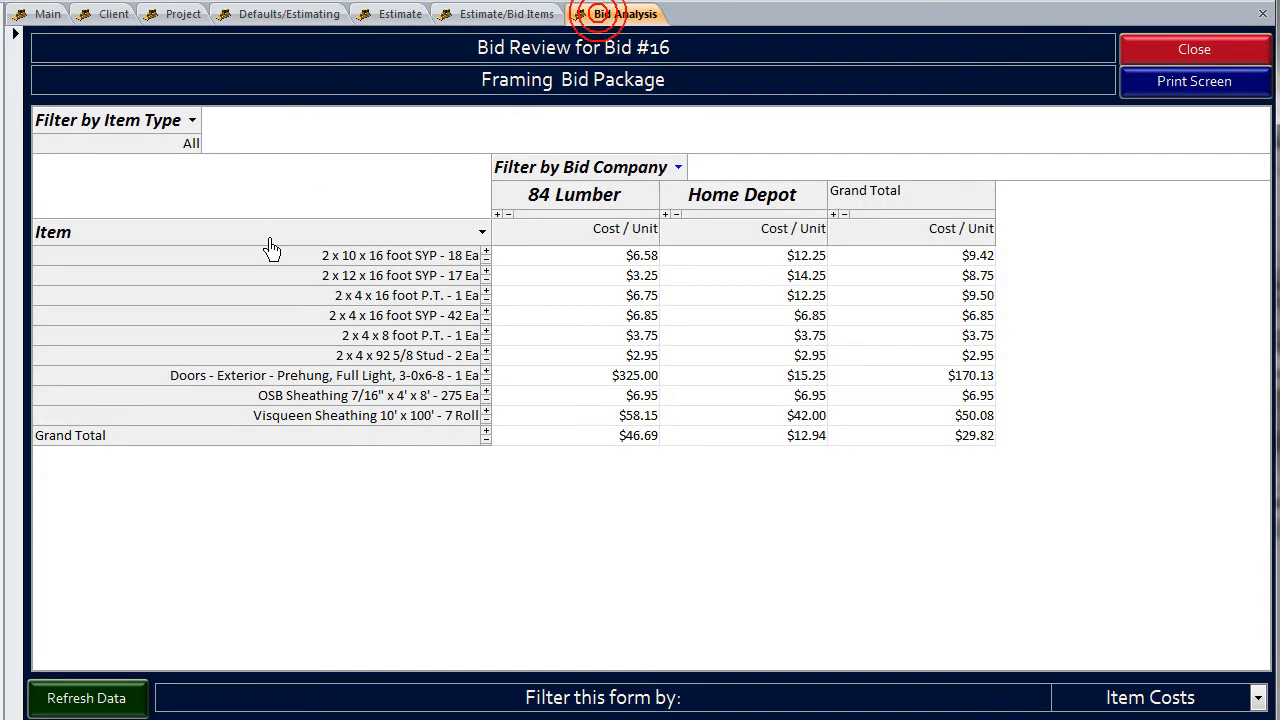
left_click(538, 257)
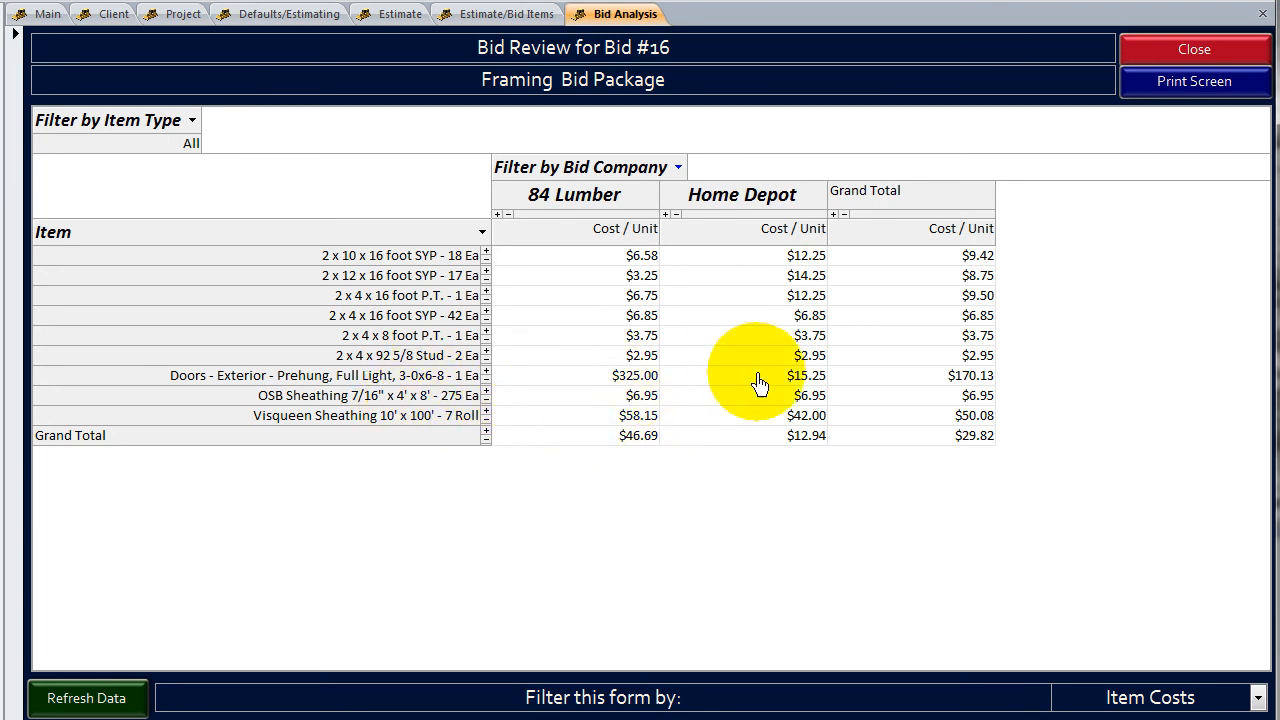
mouse_move(775, 388)
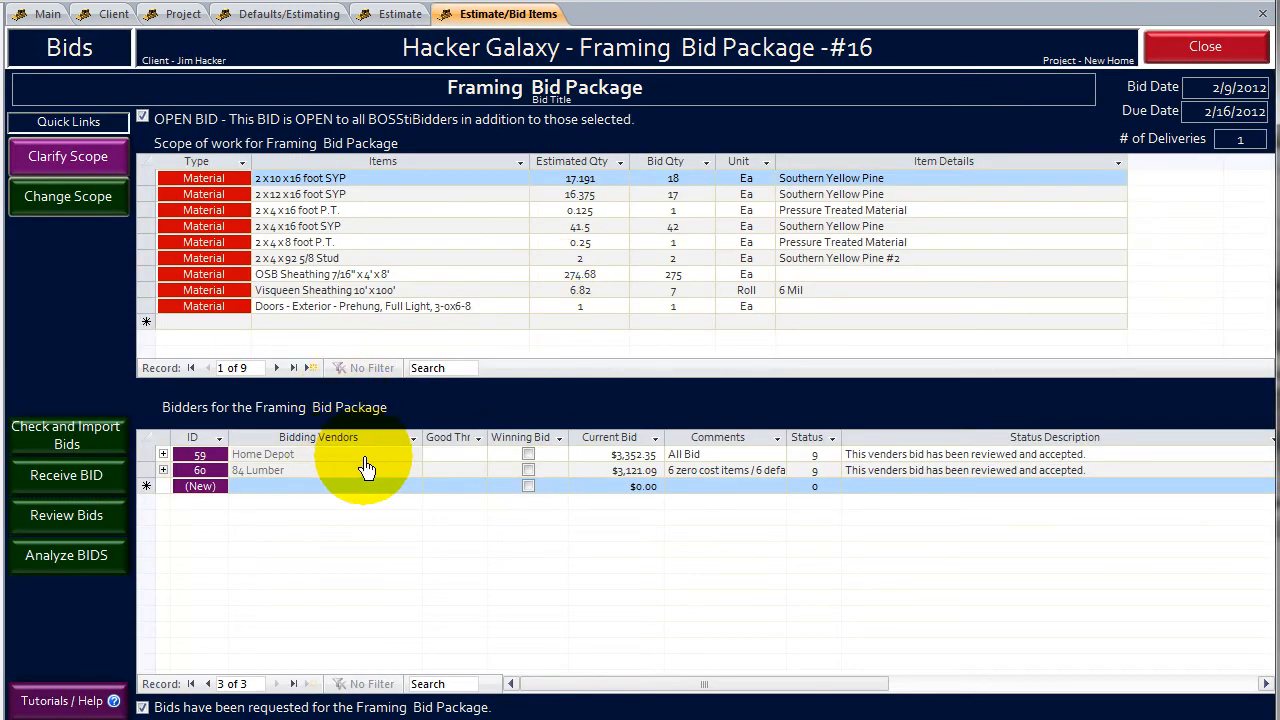
- Analyze the Framing bids for possible problems and return to the bid package to fix them
left_click(60, 568)
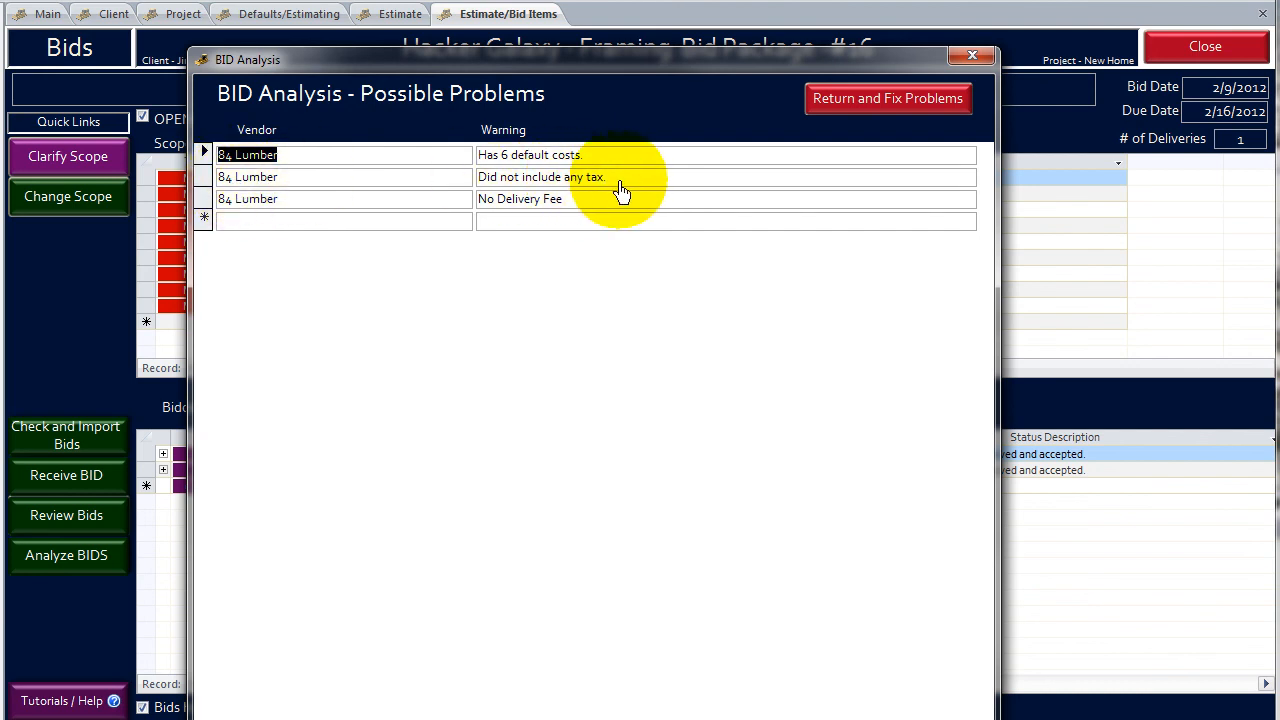
left_click(858, 112)
left_click(858, 112)
- Set 84 Lumber's tax rate to 7% and its cost per delivery to $150.00, and update the current bid
left_click(197, 468)
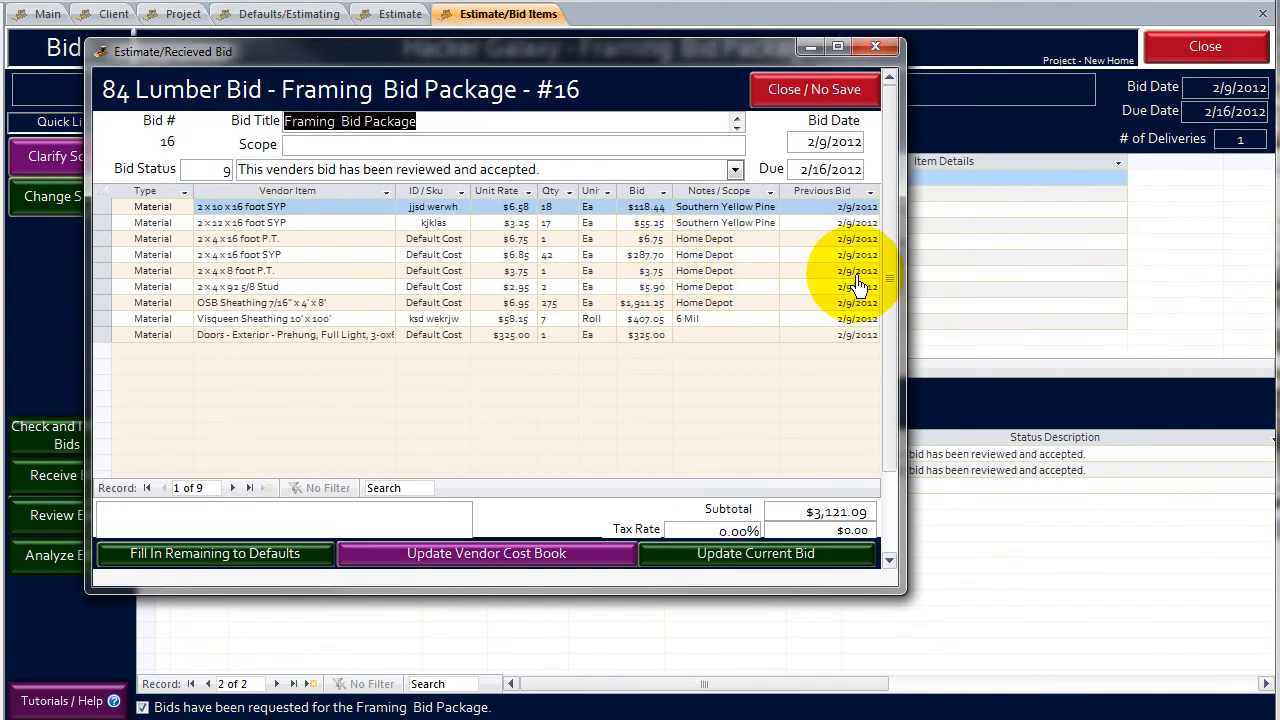
left_click(889, 287)
left_click(712, 442)
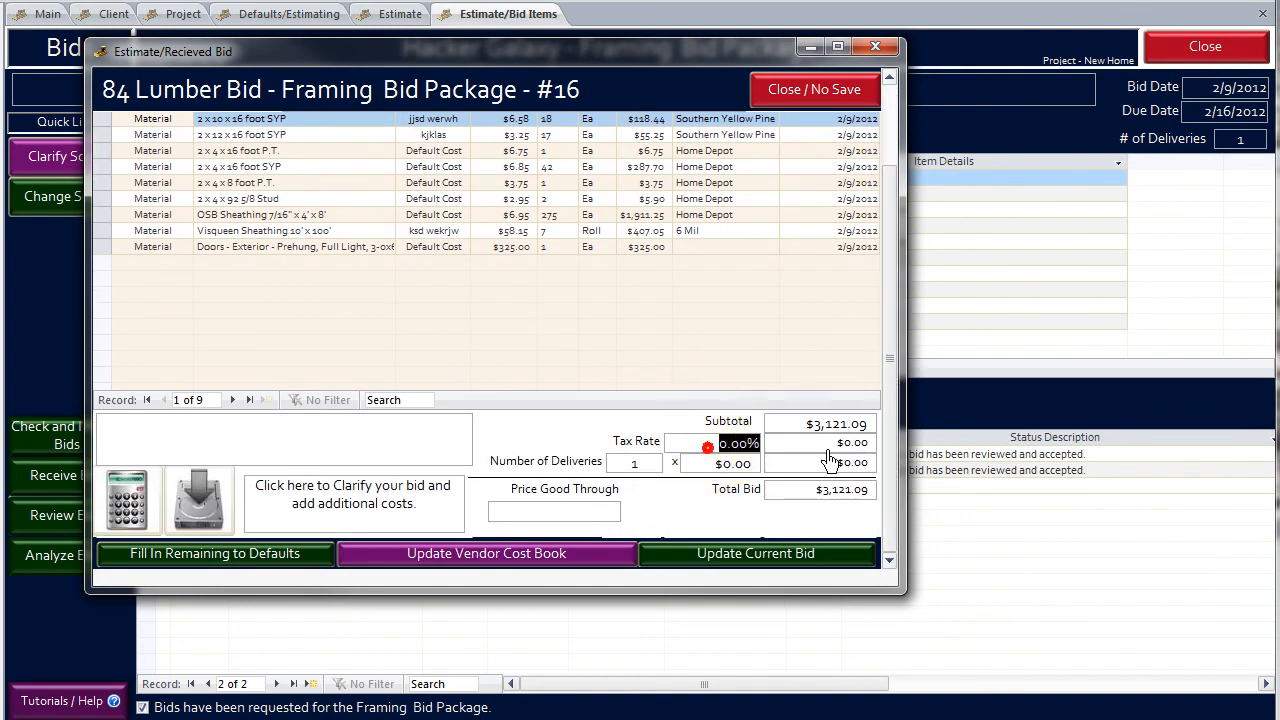
type("7")
left_click(693, 466)
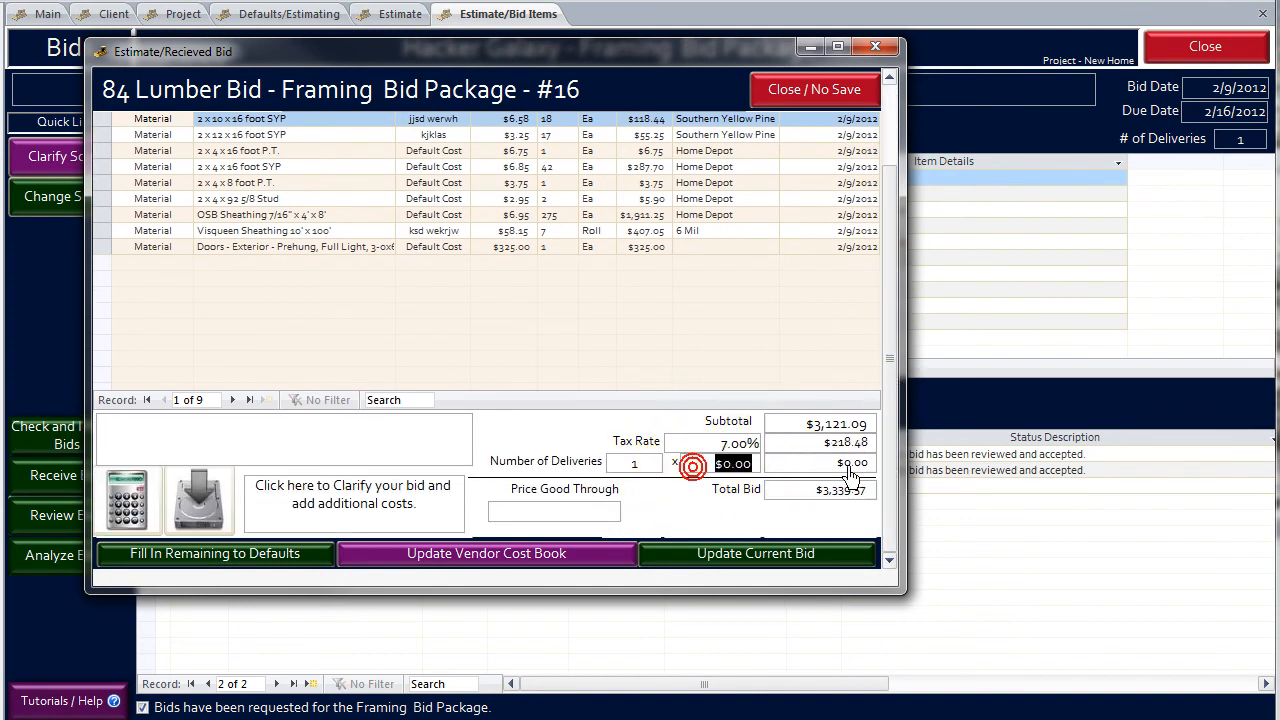
type("150")
left_click(543, 323)
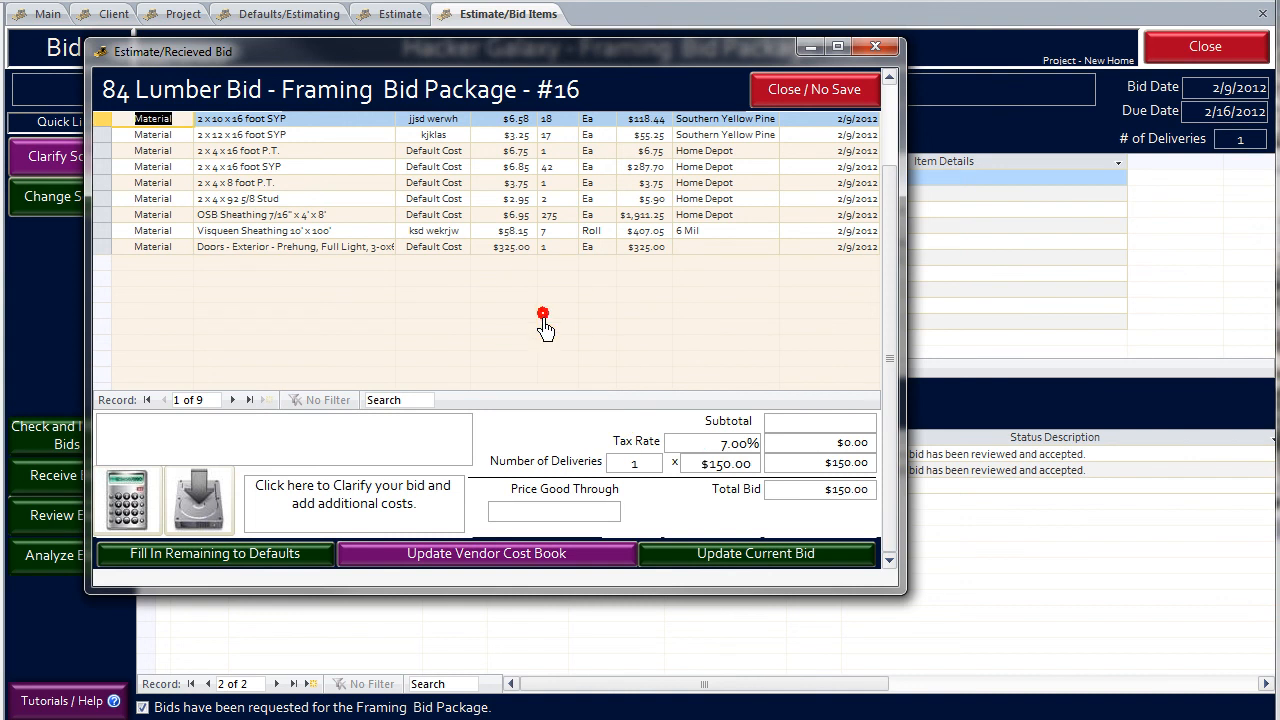
left_click(700, 556)
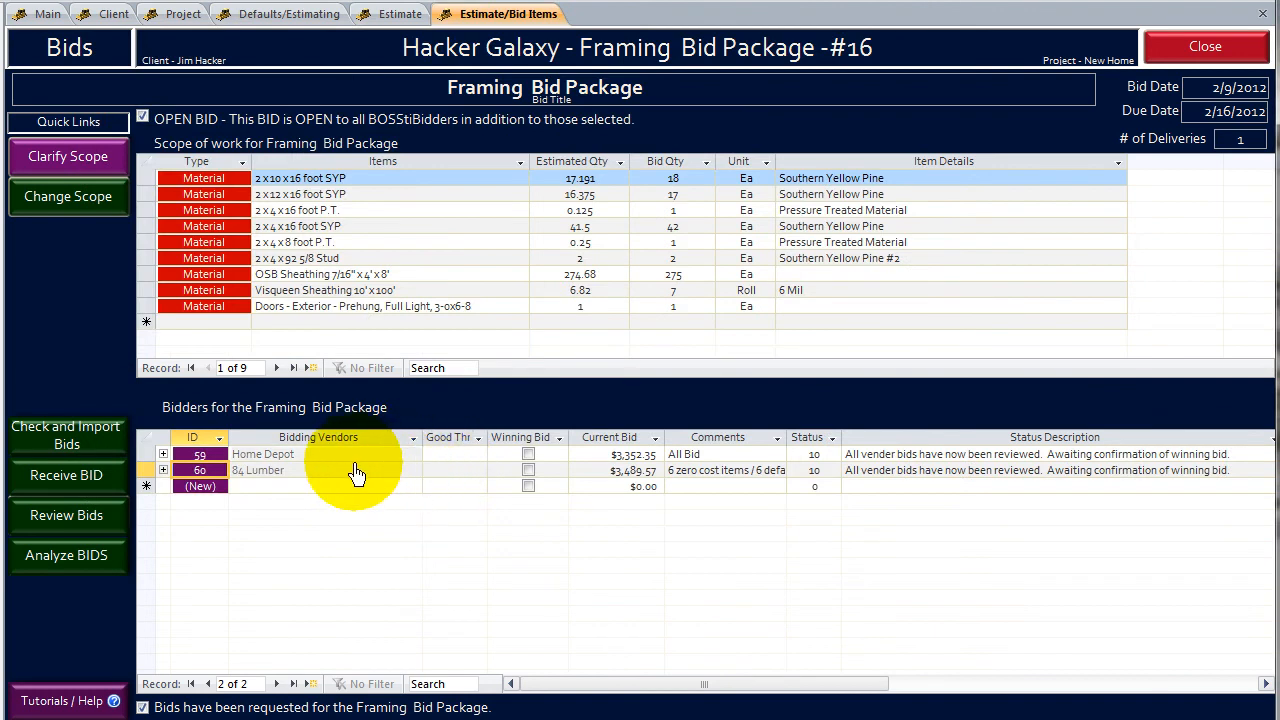
- Run the Framing bid analysis again, reopen bid #16, and review both vendors' unit costs and totals
left_click(105, 555)
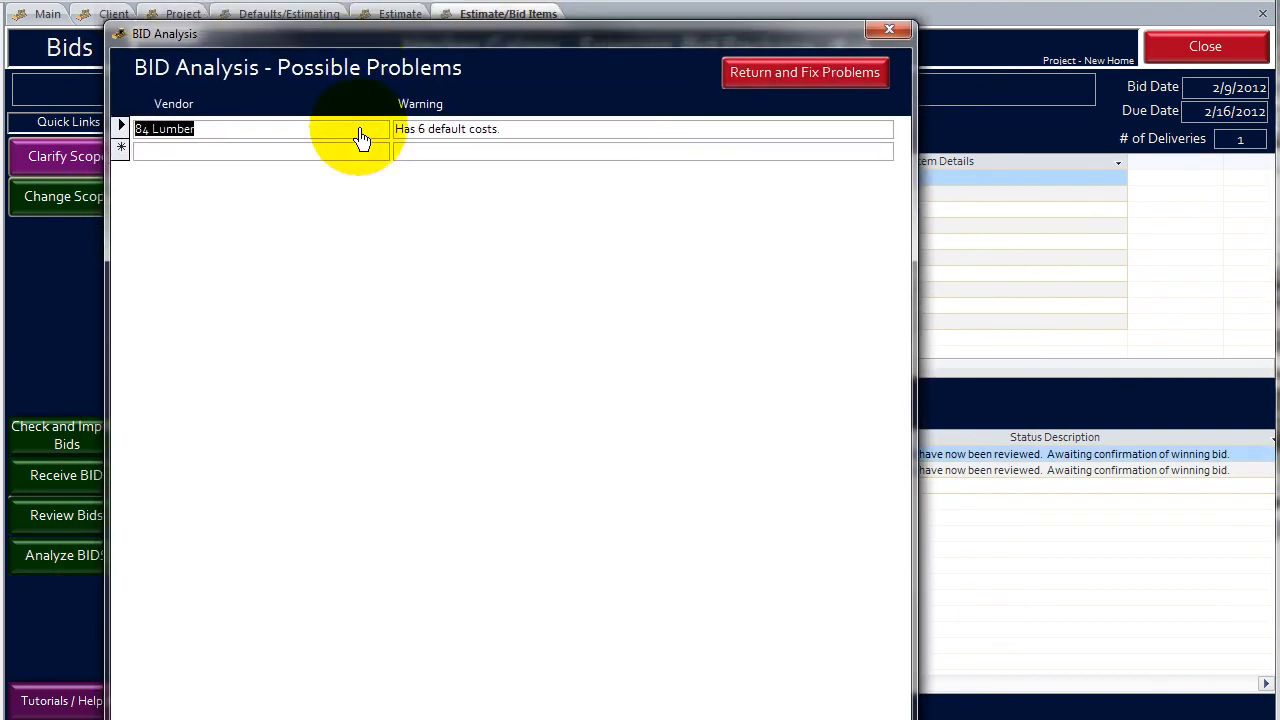
left_click_drag(432, 41, 388, 0)
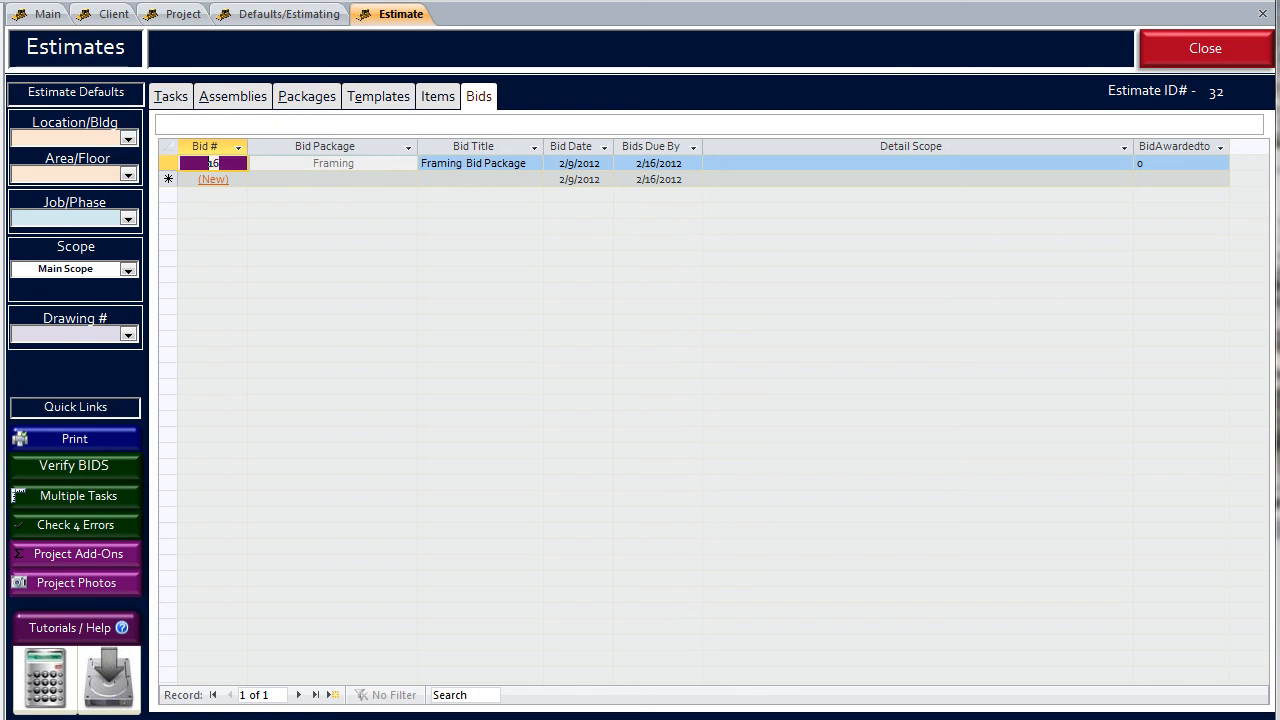
double_click(212, 163)
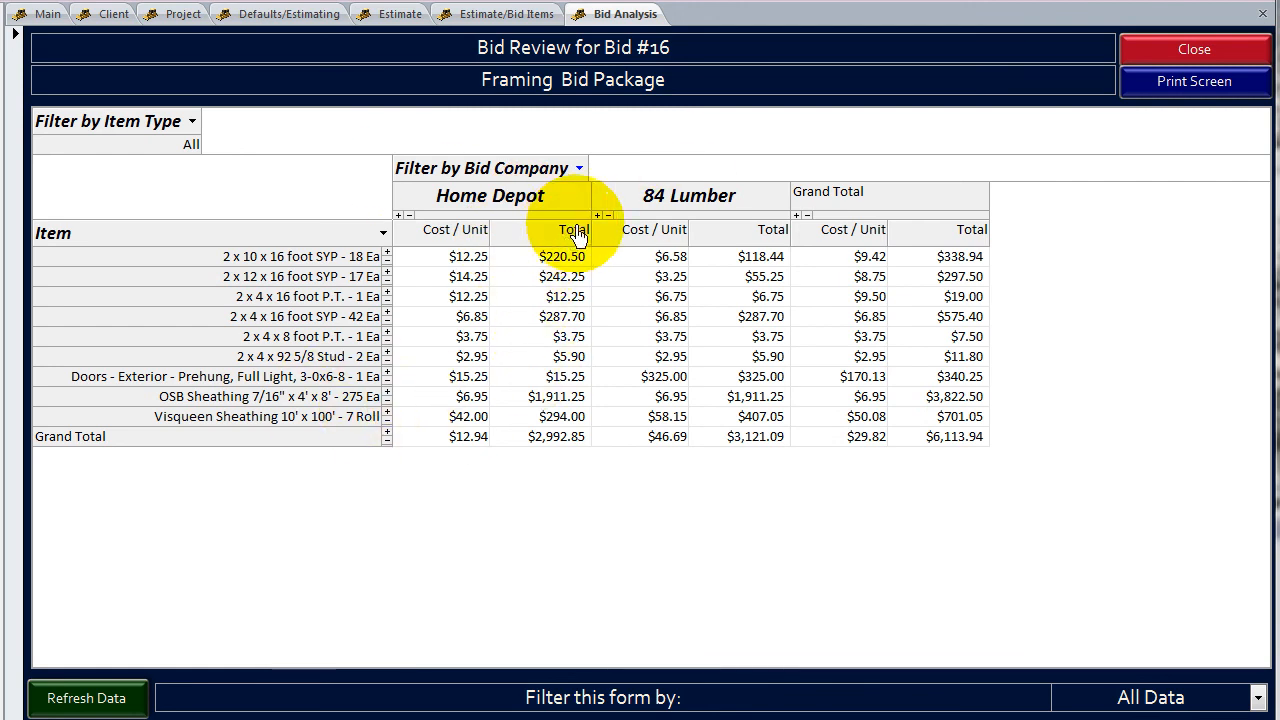
left_click(1167, 57)
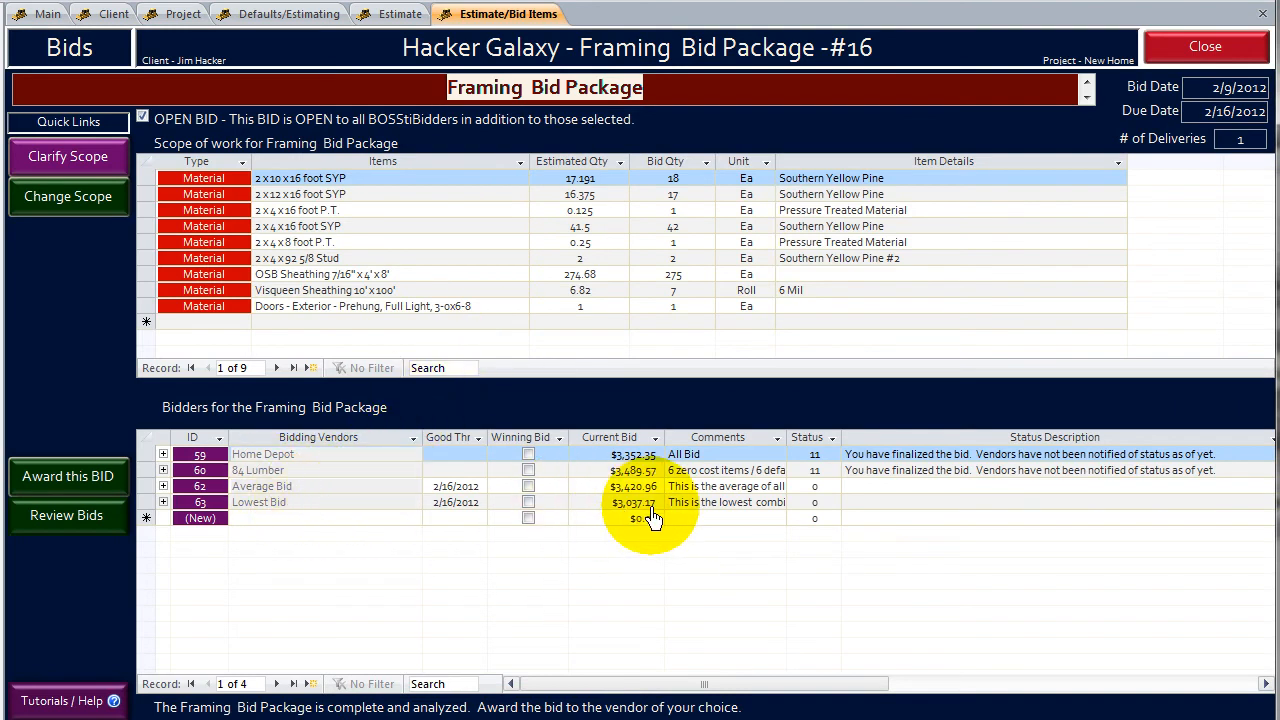
- Open the Lowest Bid entry, examine its items, vendor sources and total in an enlarged window, and close it without saving
left_click(189, 505)
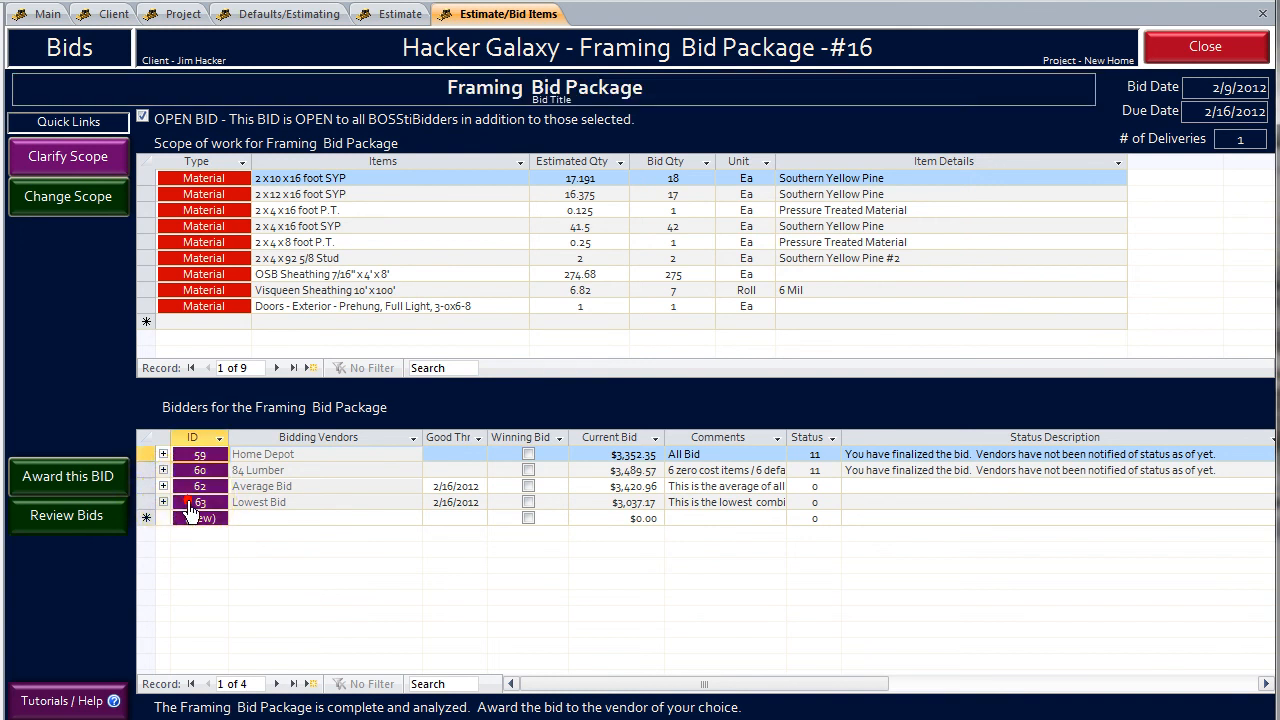
double_click(190, 505)
left_click_drag(424, 2, 462, 22)
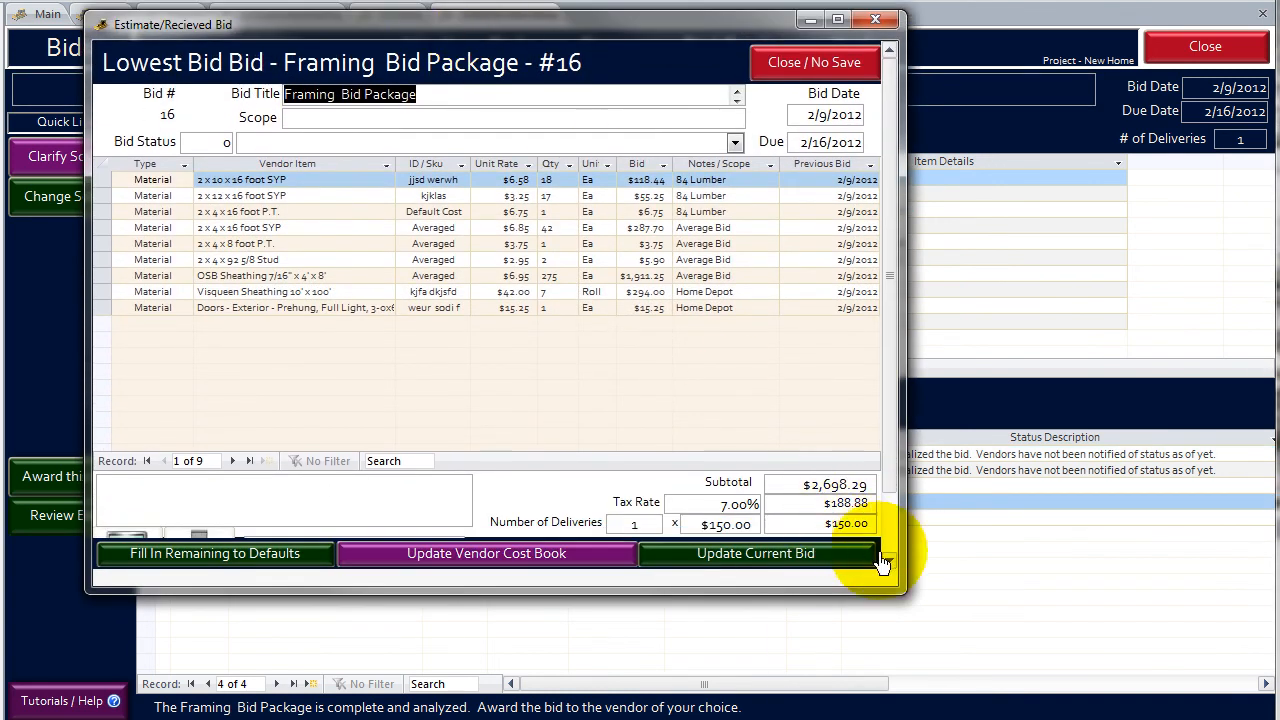
left_click_drag(897, 600, 927, 715)
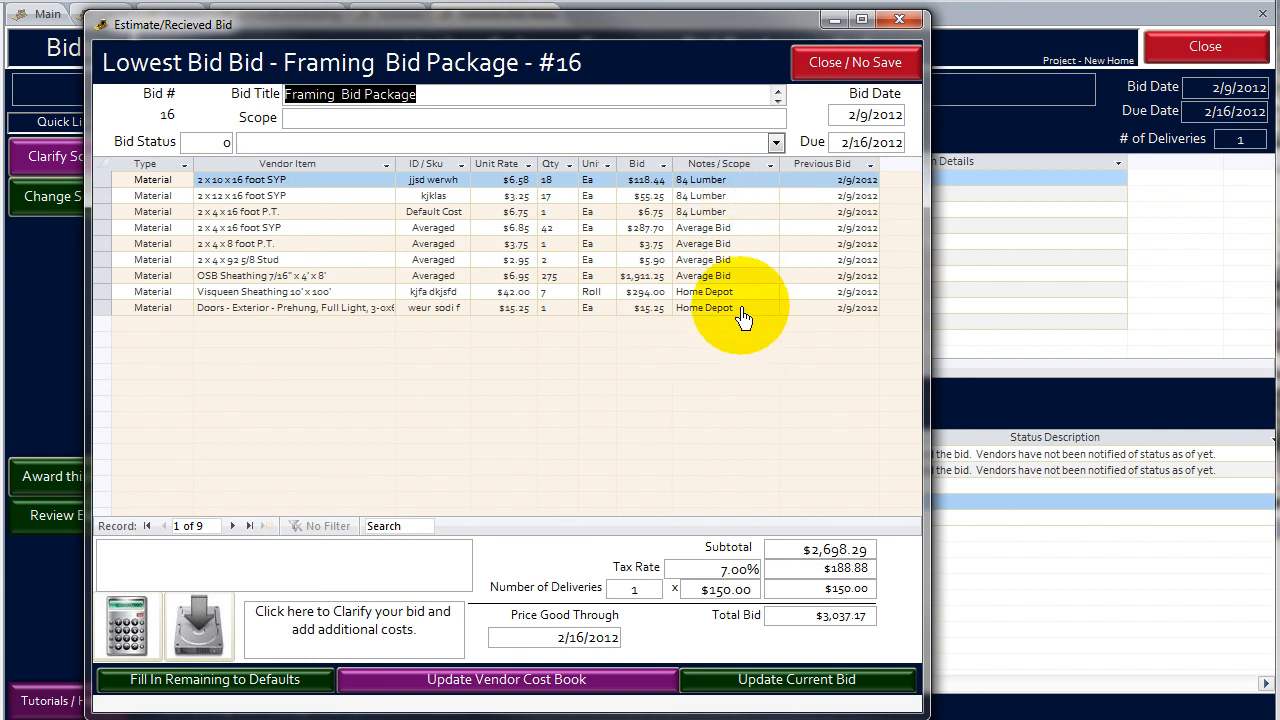
left_click(820, 80)
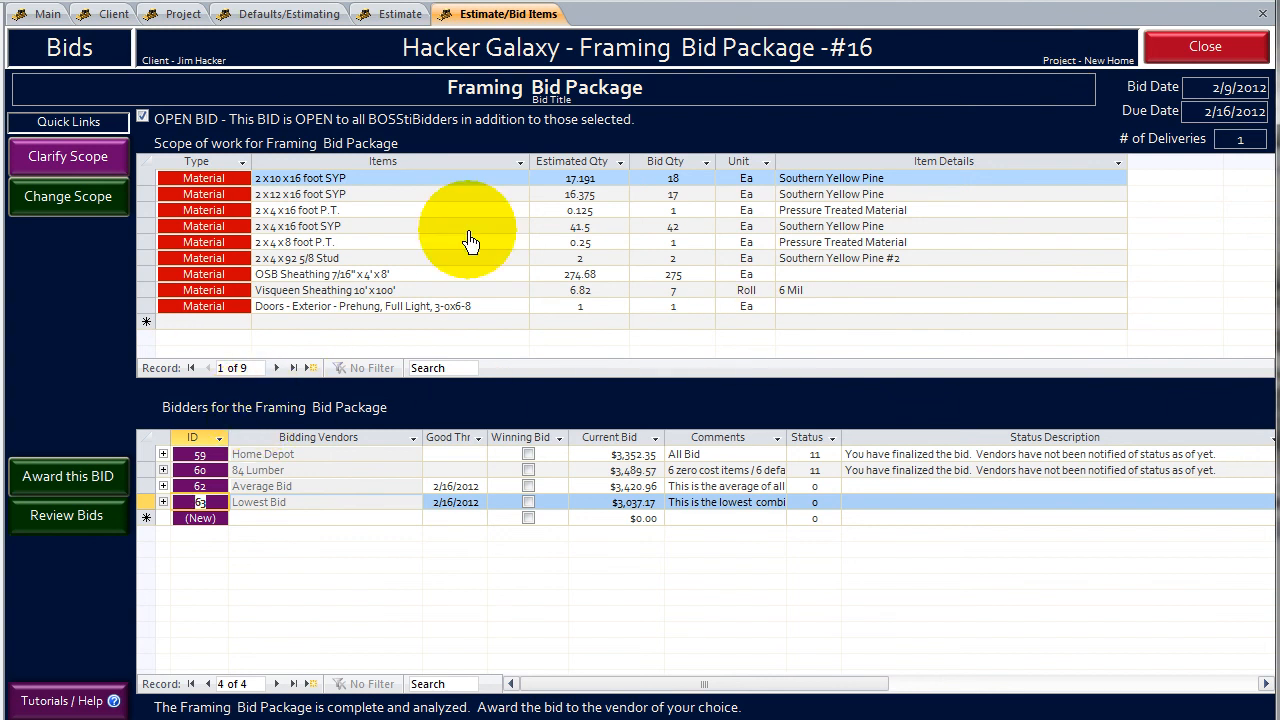
- Close the Framing Bid Package and look through the estimate's items, assemblies and tasks
left_click(1201, 53)
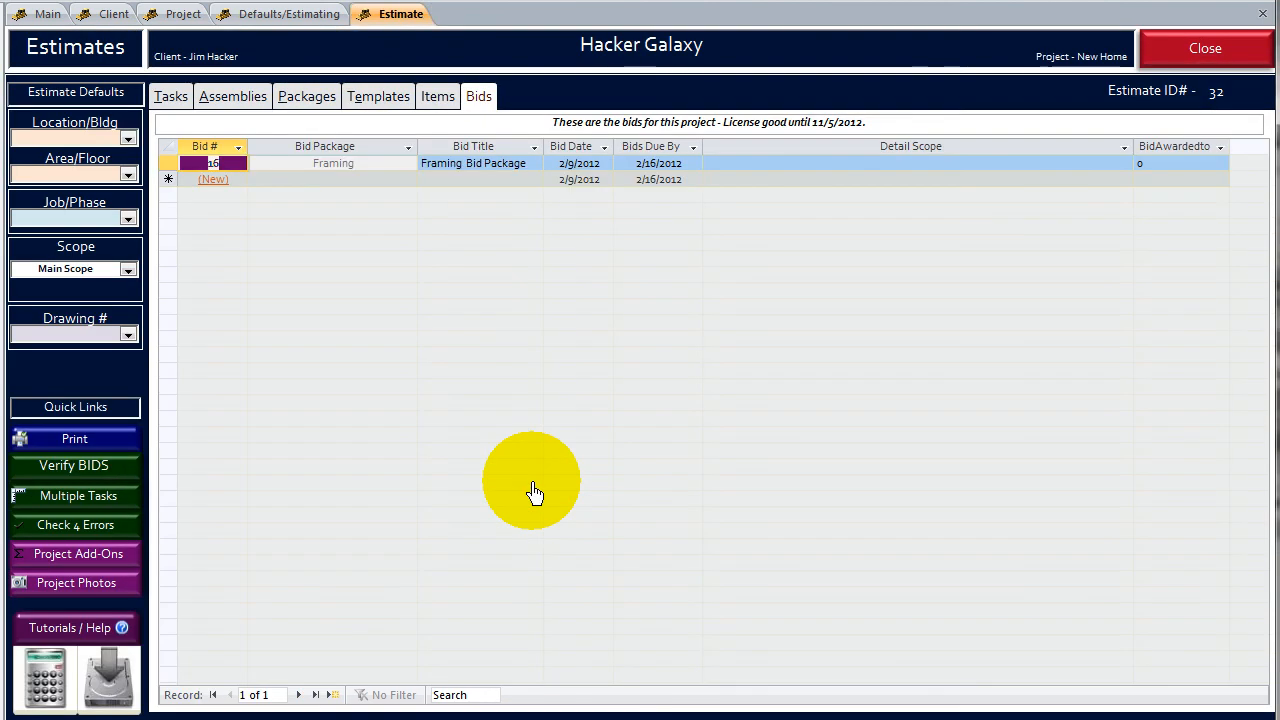
left_click(443, 108)
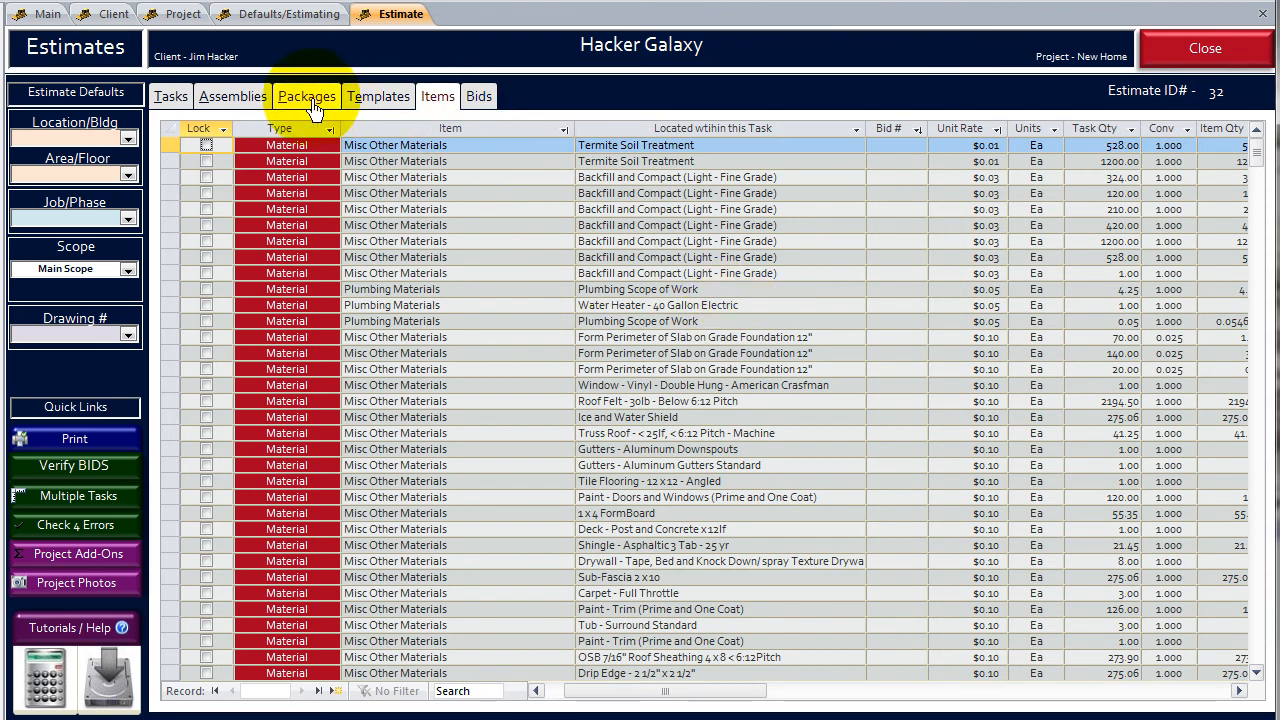
left_click(250, 98)
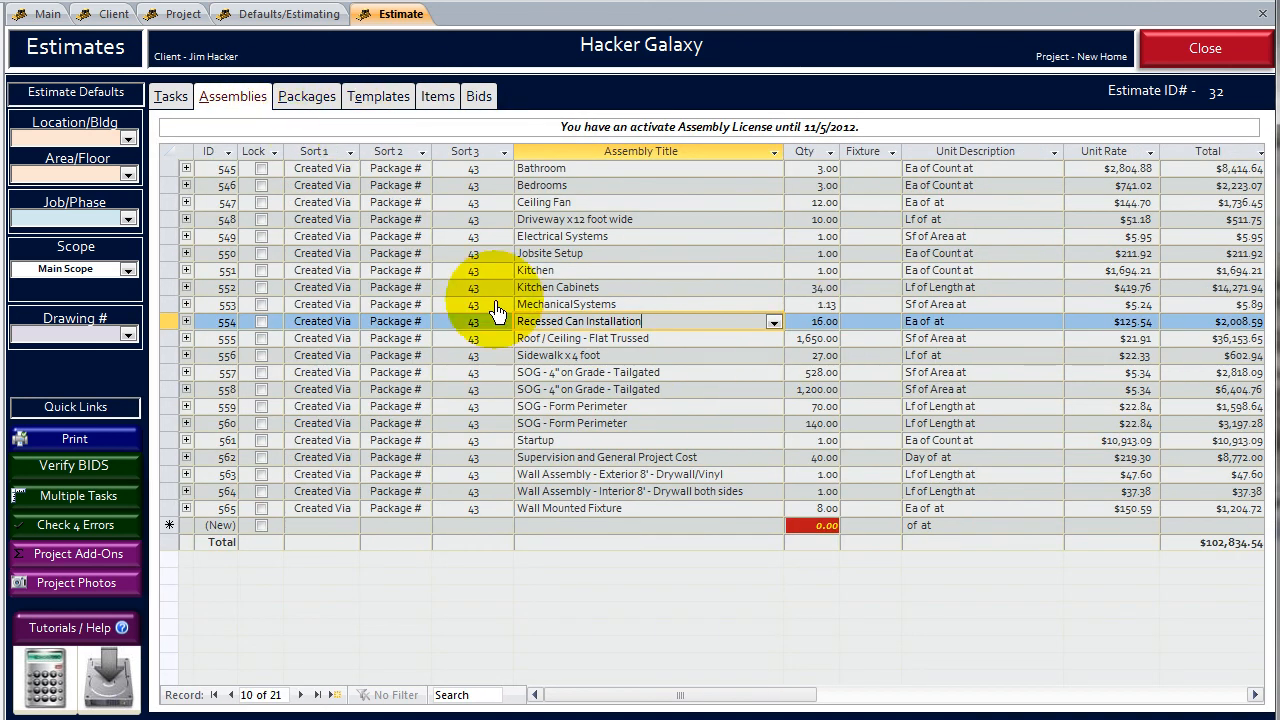
left_click(171, 98)
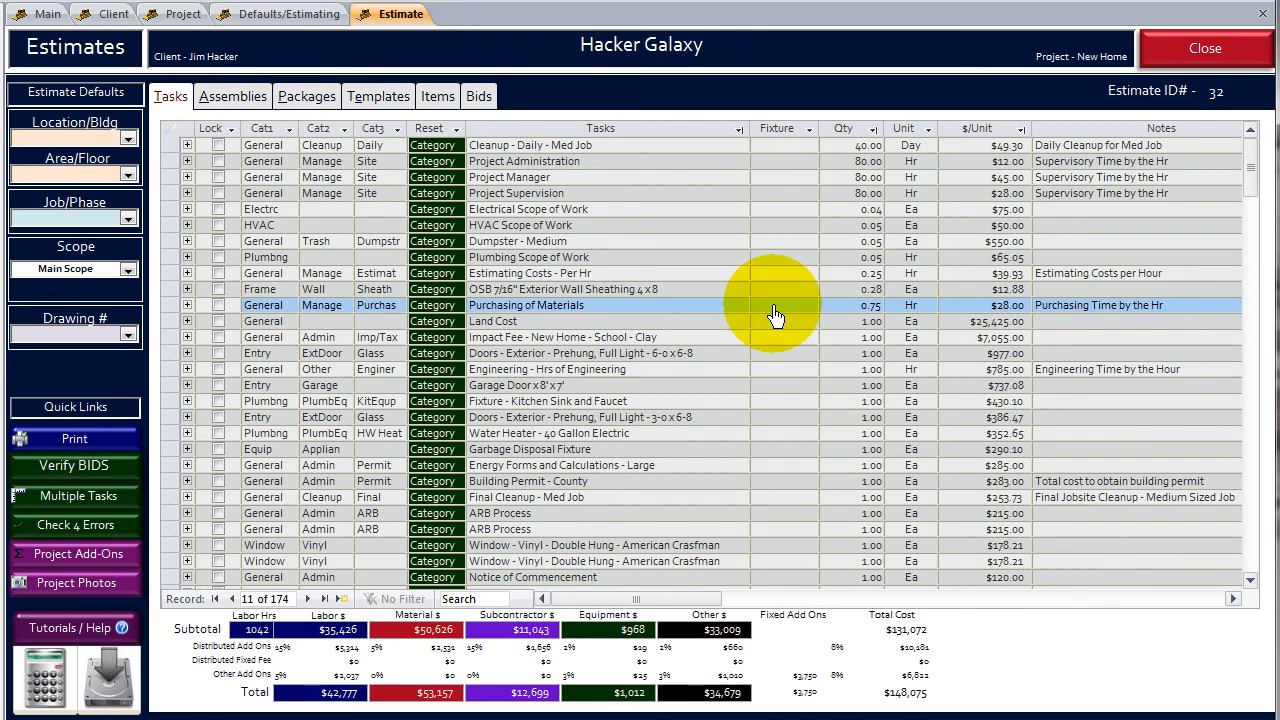